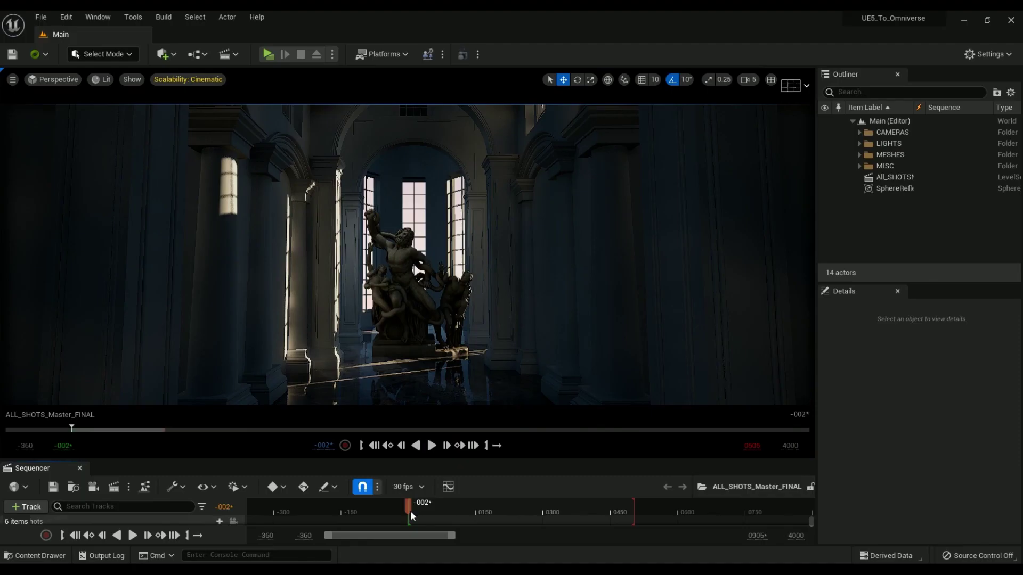
{"action": "mouse_move", "coordinate": [410, 510]}
{"action": "left_mouse_down"}
{"action": "mouse_move", "coordinate": [609, 503]}
{"action": "mouse_move", "coordinate": [411, 494]}
{"action": "left_mouse_up"}
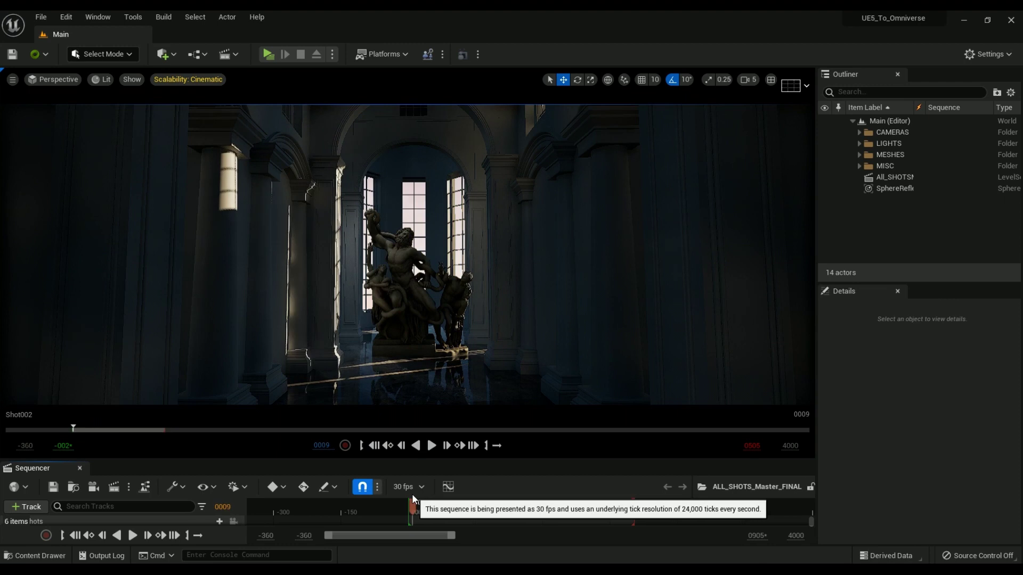
Step: Lock the viewport to the camera cuts and play the ALL_SHOTS_Master_FINAL sequence
{"action": "left_click", "coordinate": [233, 521]}
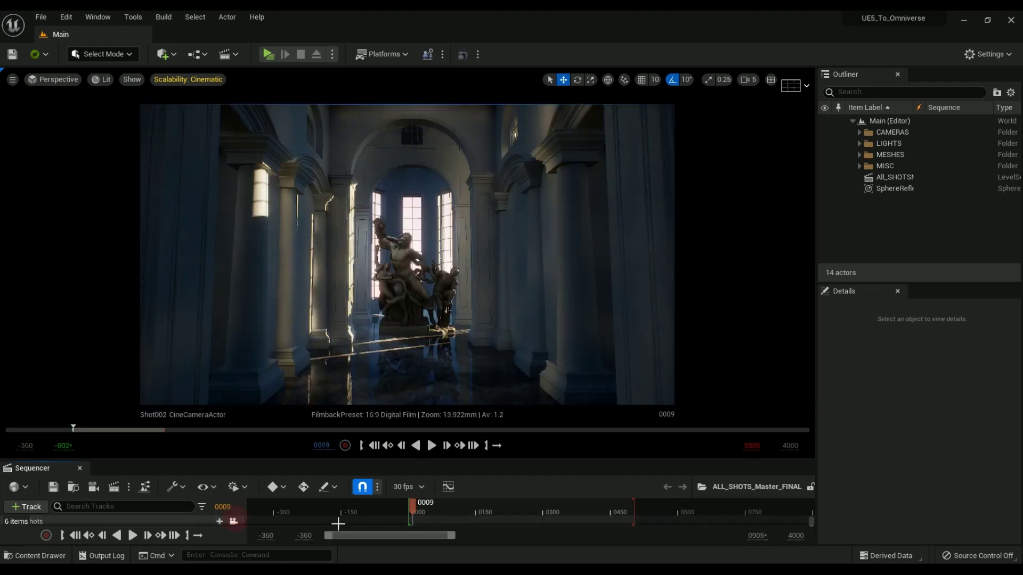
{"action": "left_click", "coordinate": [431, 445]}
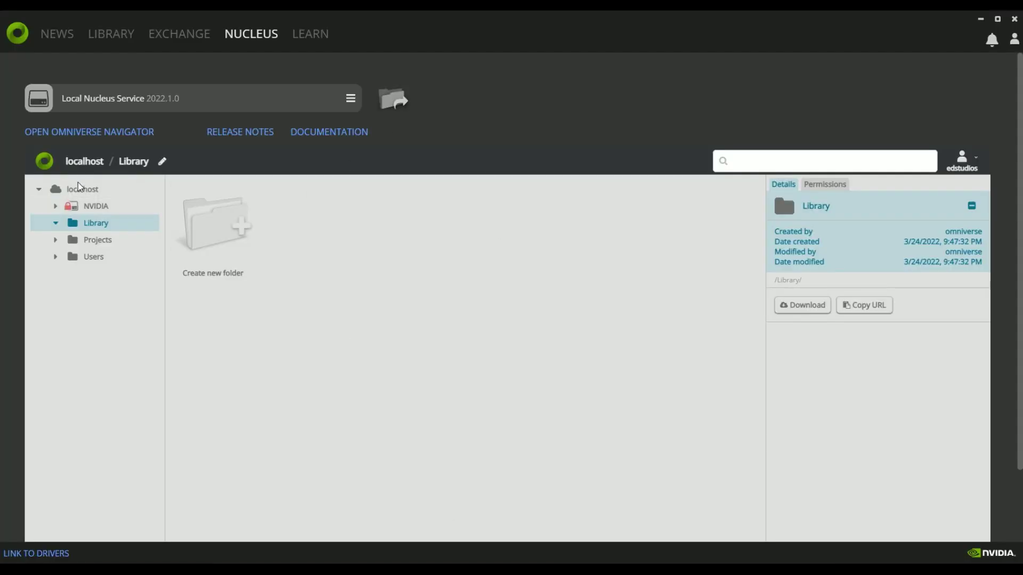
Step: Switch to the Omniverse Launcher, remove the existing Local Nucleus Service and look at the Exchange catalogue
{"action": "left_click", "coordinate": [351, 98]}
{"action": "left_click", "coordinate": [365, 158]}
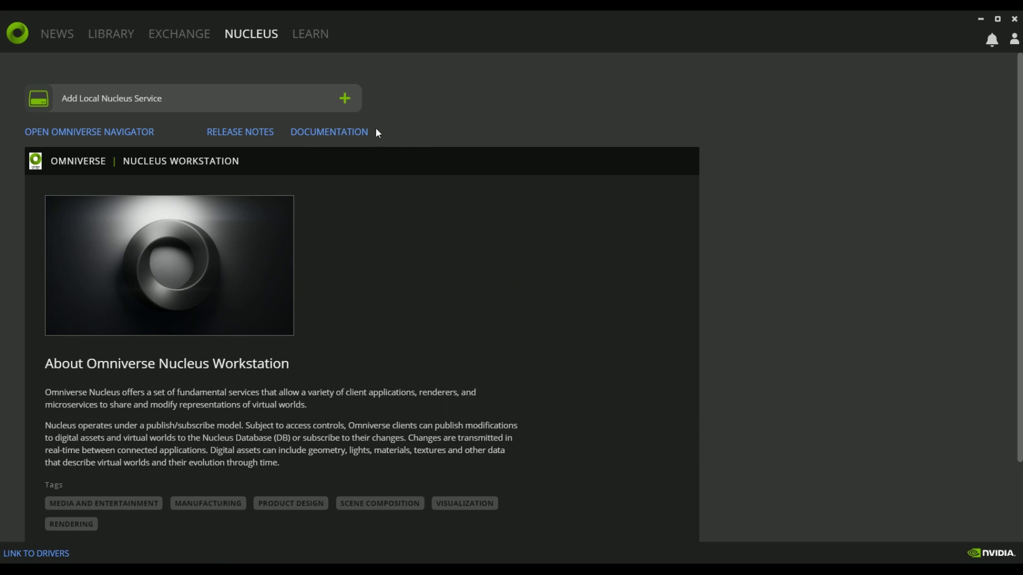
{"action": "left_click", "coordinate": [184, 43]}
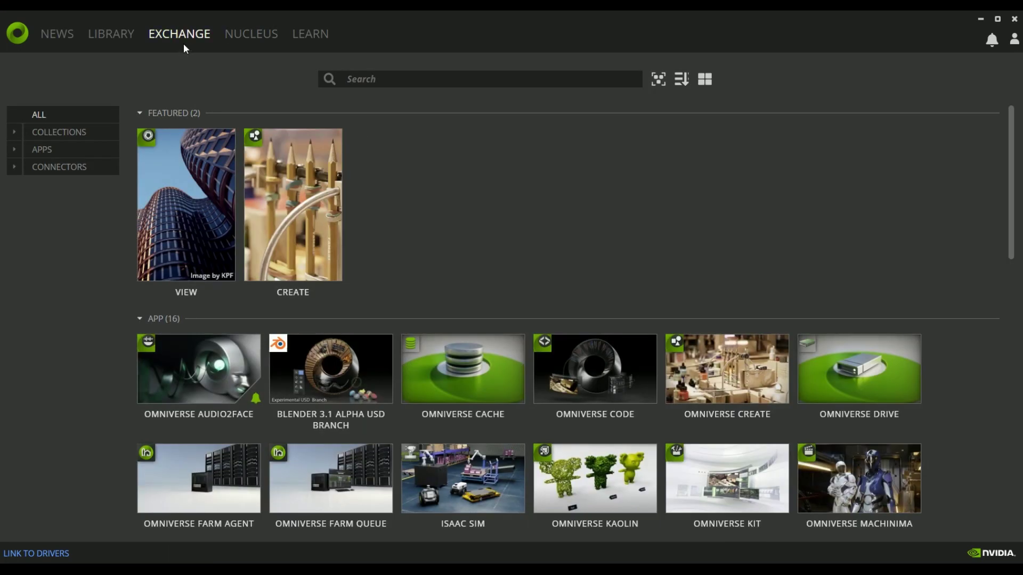
Step: Add a local Nucleus service that uses a new folder named NucleusServer in Downloads as its data path
{"action": "left_click", "coordinate": [256, 37]}
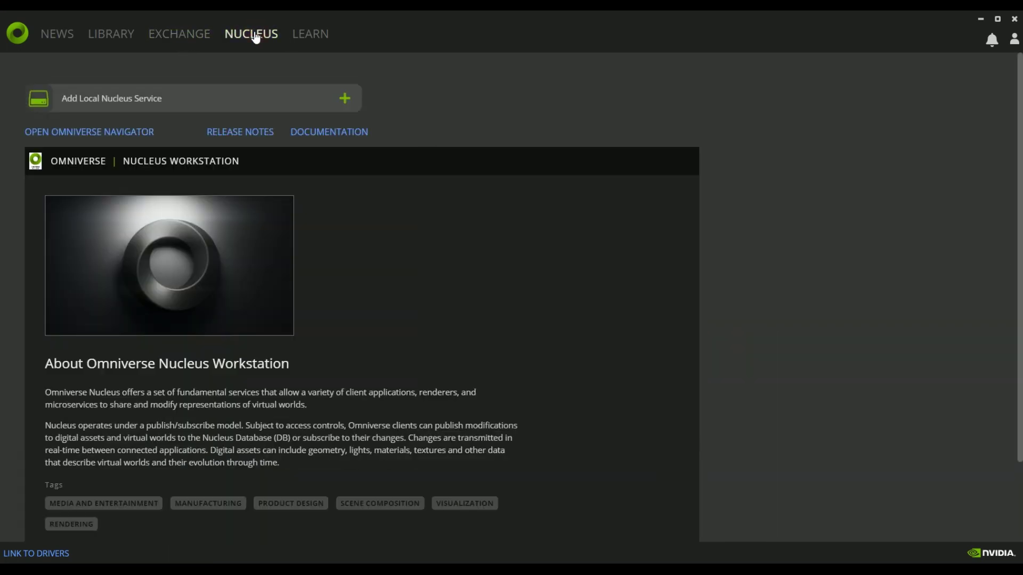
{"action": "left_click", "coordinate": [181, 99]}
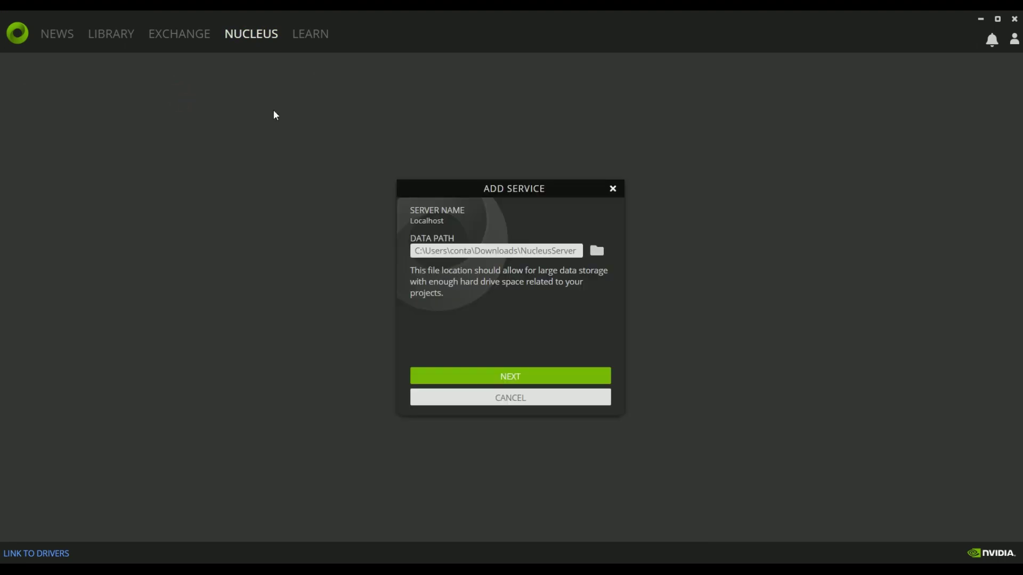
{"action": "left_click", "coordinate": [597, 252]}
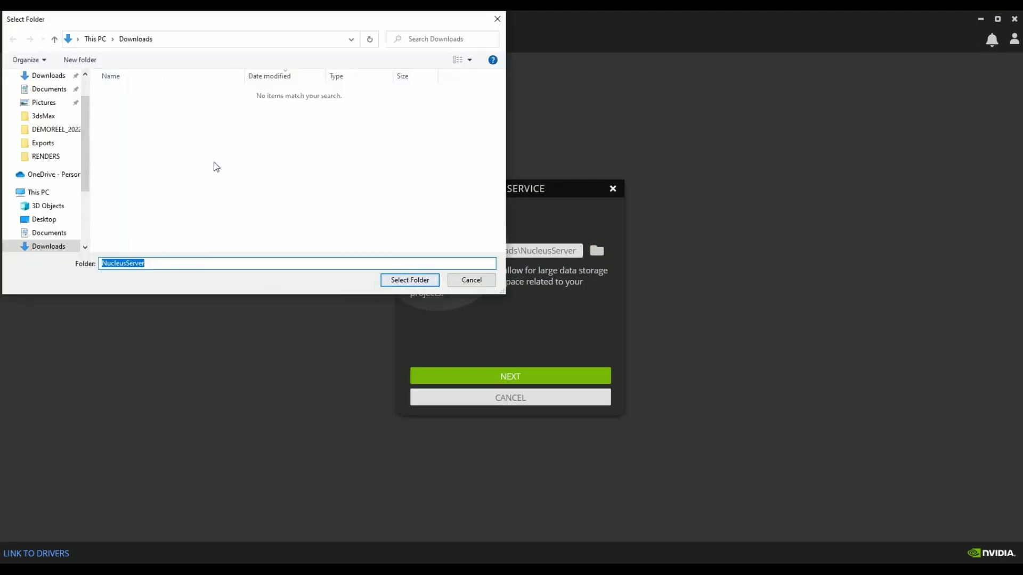
{"action": "right_click", "coordinate": [198, 155]}
{"action": "mouse_move", "coordinate": [251, 285]}
{"action": "left_click", "coordinate": [372, 286]}
{"action": "type", "text": "NucleusServer"}
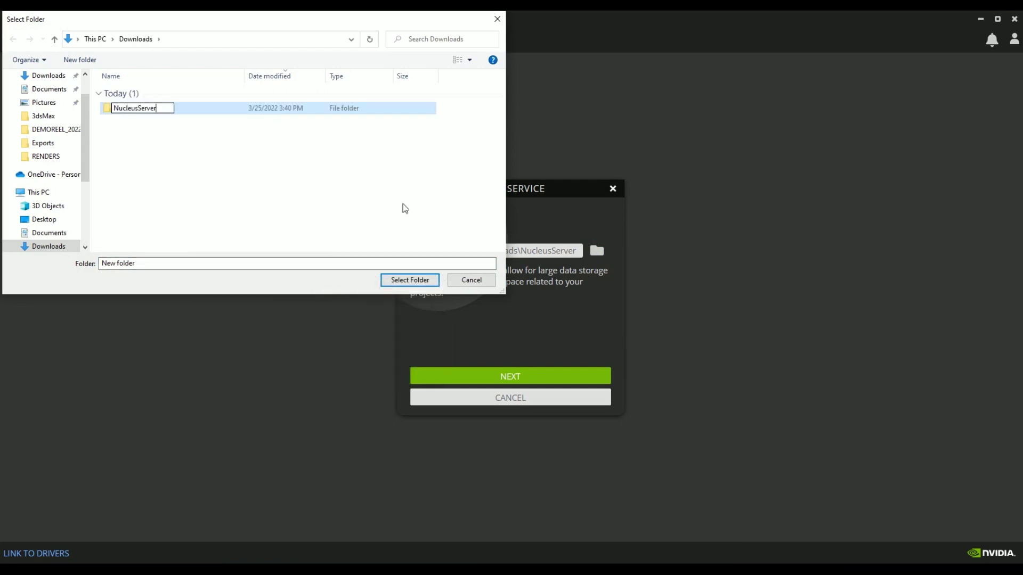
{"action": "key", "text": "Return"}
{"action": "double_click", "coordinate": [142, 109]}
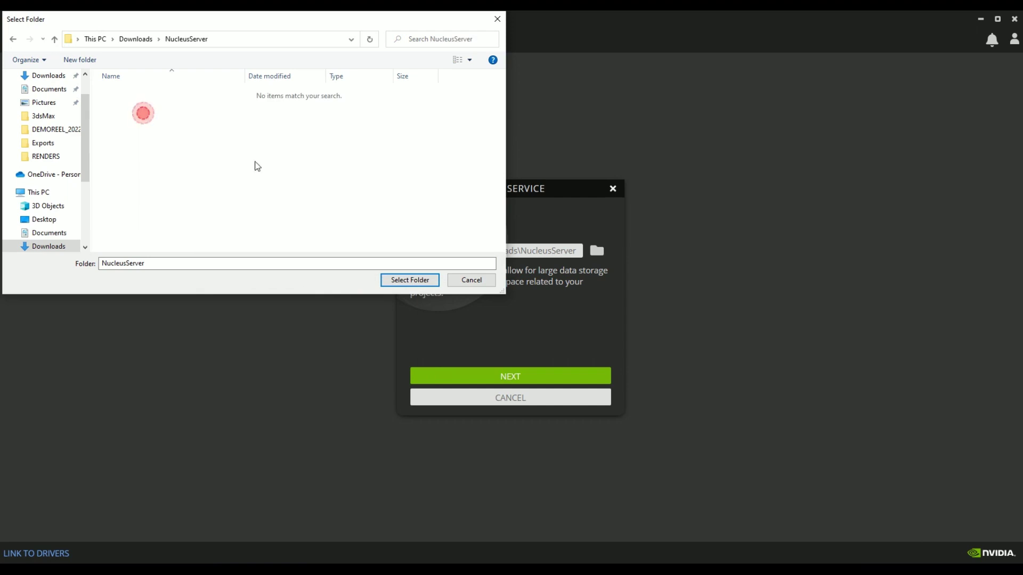
{"action": "left_click", "coordinate": [410, 279]}
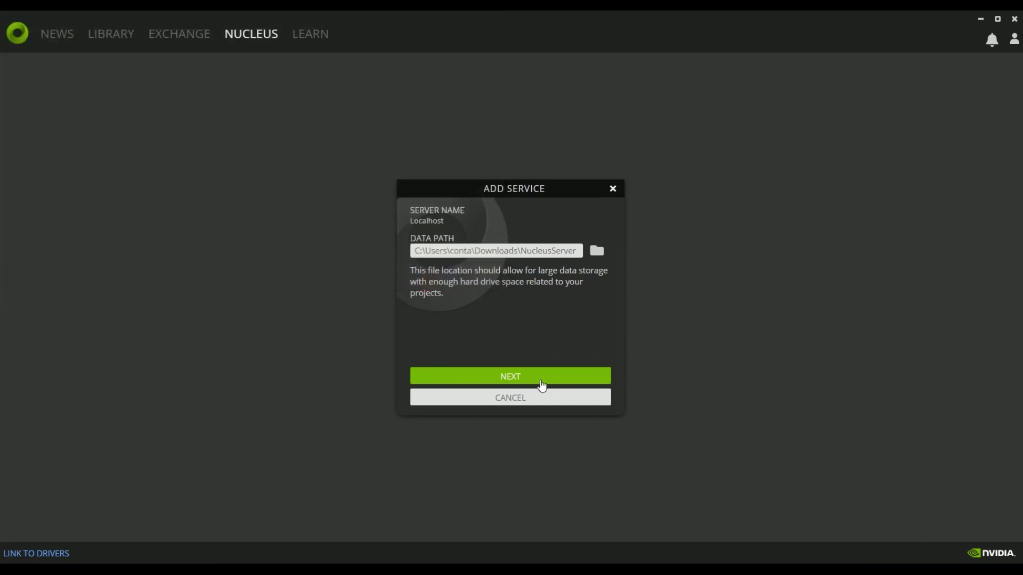
{"action": "left_click", "coordinate": [543, 384]}
Step: Fill in the account details and password for the new Nucleus service and complete its setup
{"action": "left_click", "coordinate": [473, 268]}
{"action": "key", "text": "Tab"}
{"action": "key", "text": "Tab"}
{"action": "key", "text": "Tab"}
{"action": "key", "text": "Tab"}
{"action": "key", "text": "Tab"}
{"action": "left_click", "coordinate": [516, 400]}
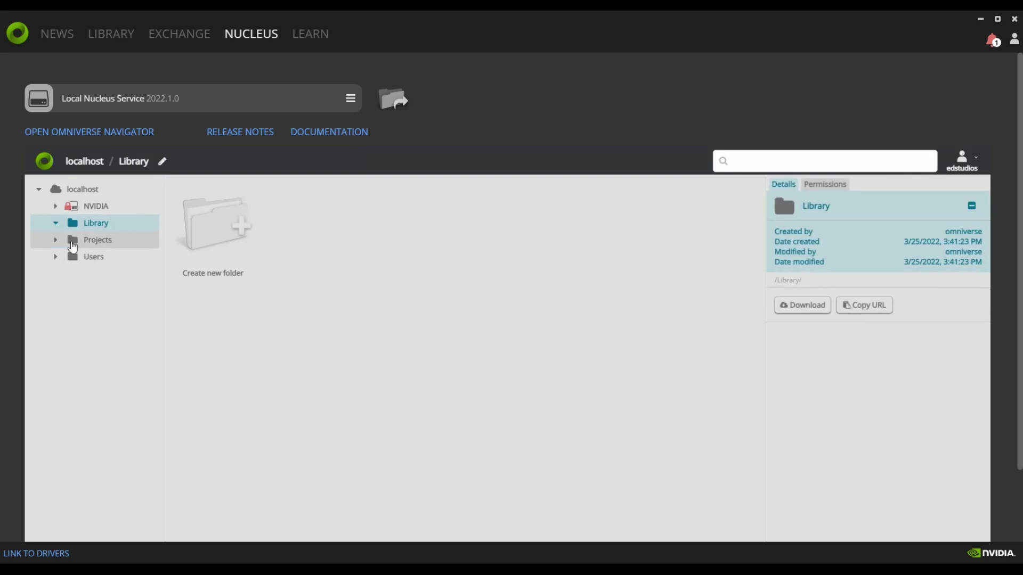
Step: Check the Projects folder on the localhost server and launch Omniverse Cache 2022.1.0 from the Exchange
{"action": "left_click", "coordinate": [97, 240]}
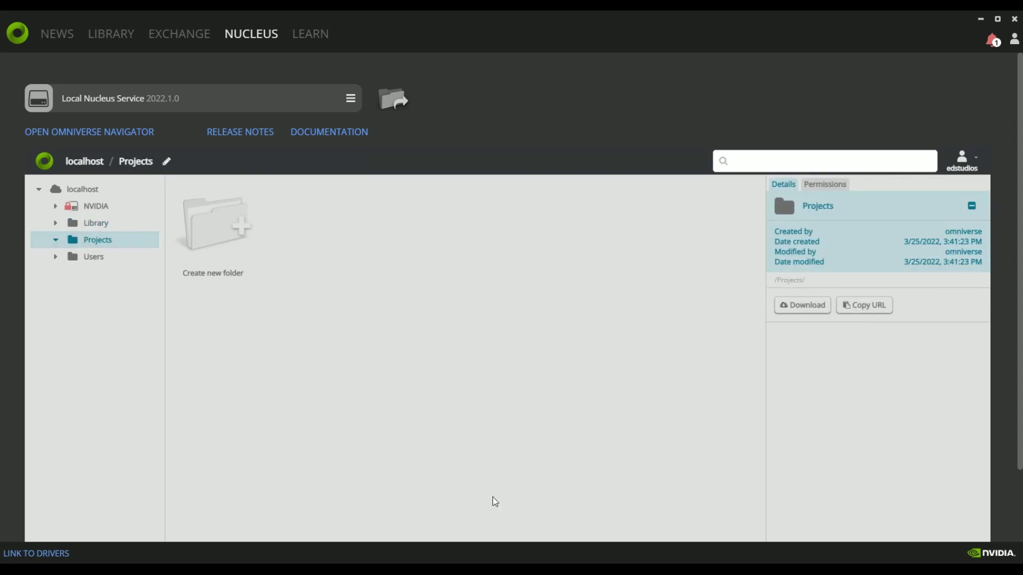
{"action": "left_click", "coordinate": [177, 33]}
{"action": "left_click", "coordinate": [489, 352]}
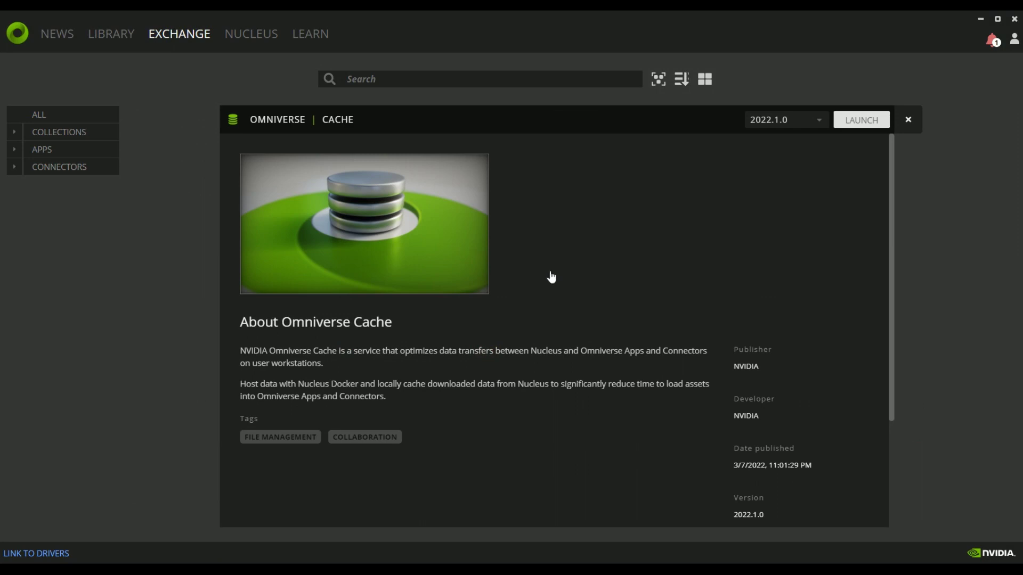
{"action": "left_click", "coordinate": [855, 121]}
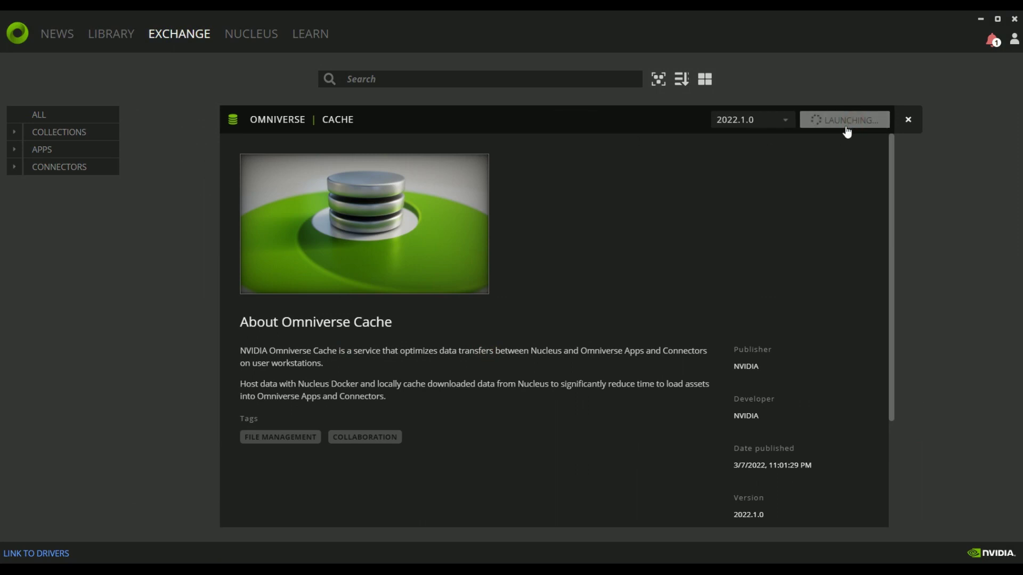
Step: Mount the localhost:3009 server as drive O with Omniverse Drive 100.1.7 and open the drive's Projects folder
{"action": "left_click", "coordinate": [199, 33]}
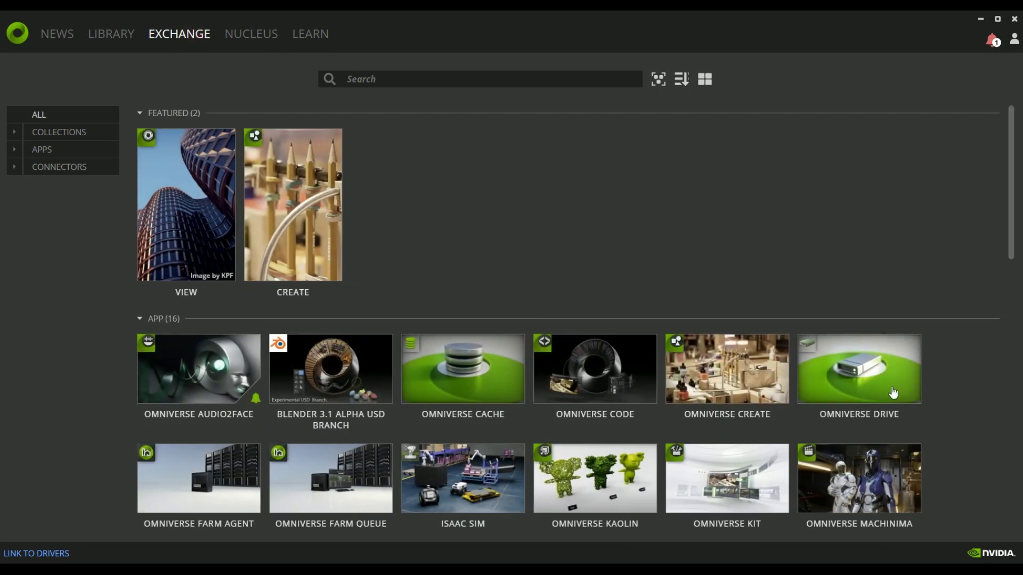
{"action": "left_click", "coordinate": [904, 382]}
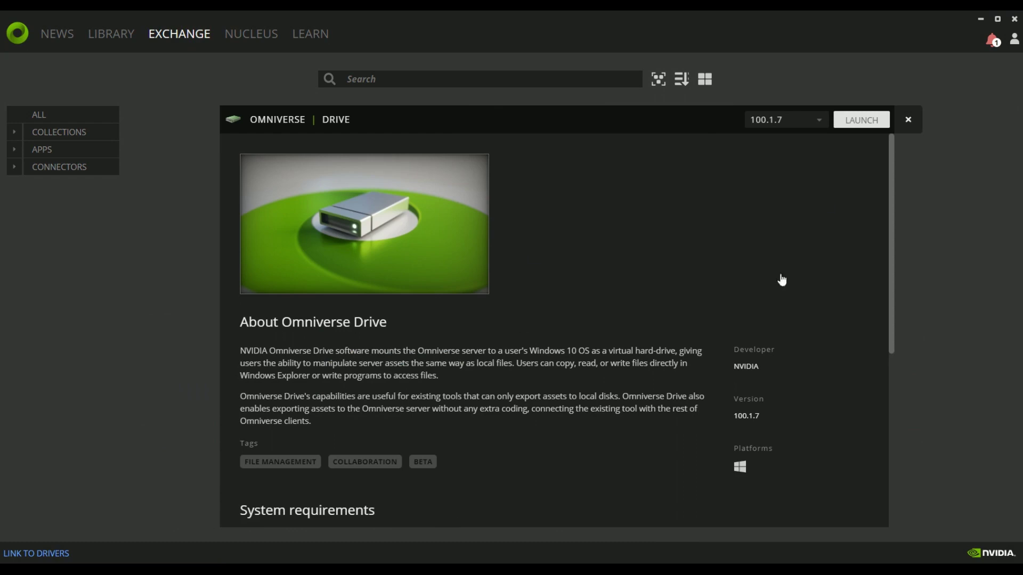
{"action": "left_click", "coordinate": [864, 122]}
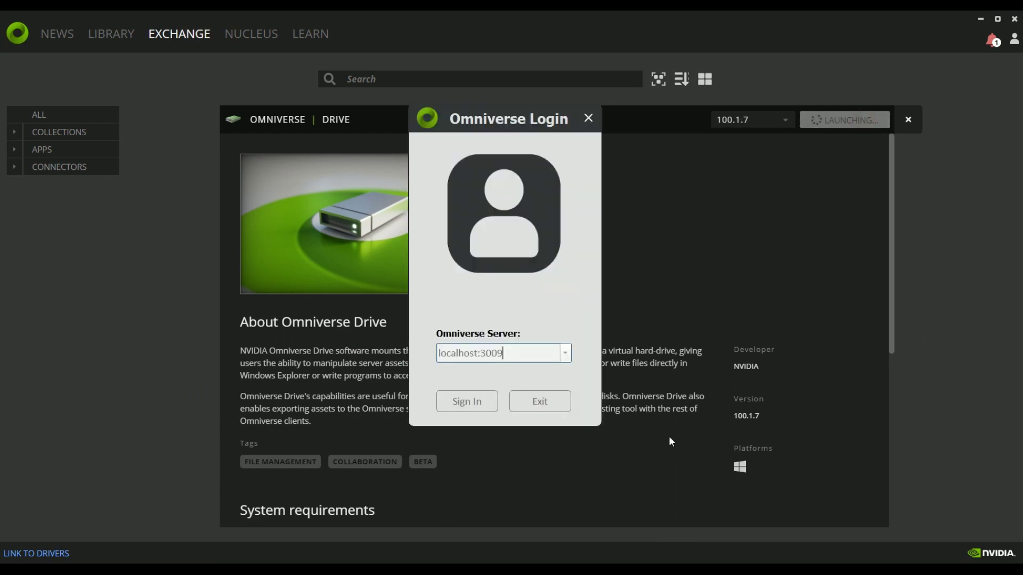
{"action": "left_click", "coordinate": [468, 401]}
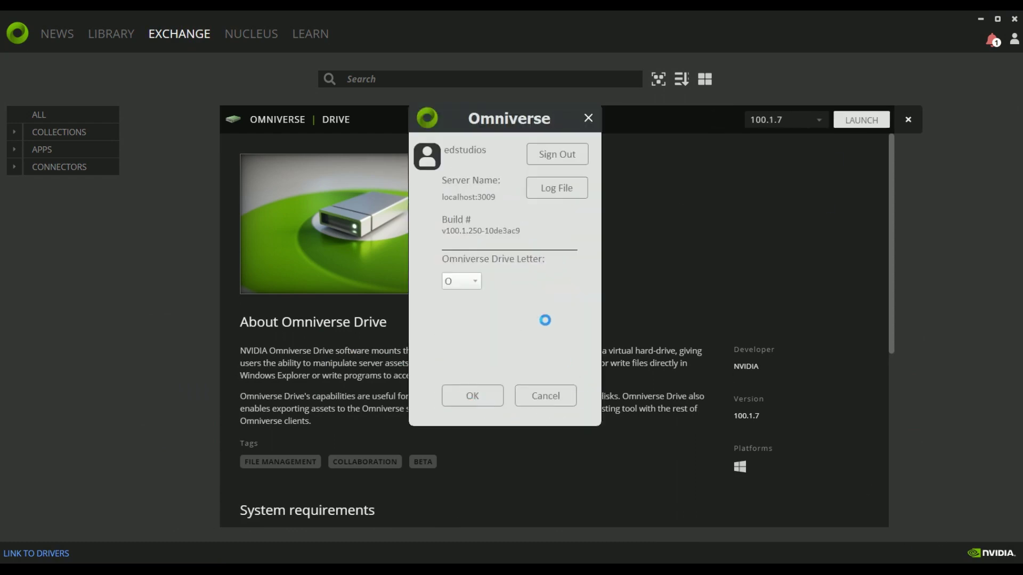
{"action": "left_click", "coordinate": [473, 397]}
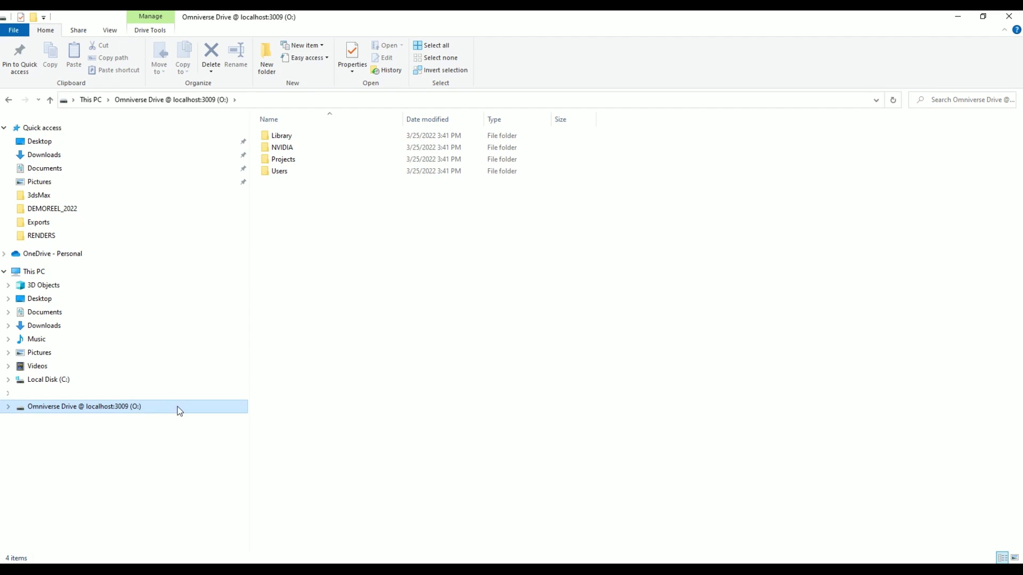
{"action": "double_click", "coordinate": [293, 159]}
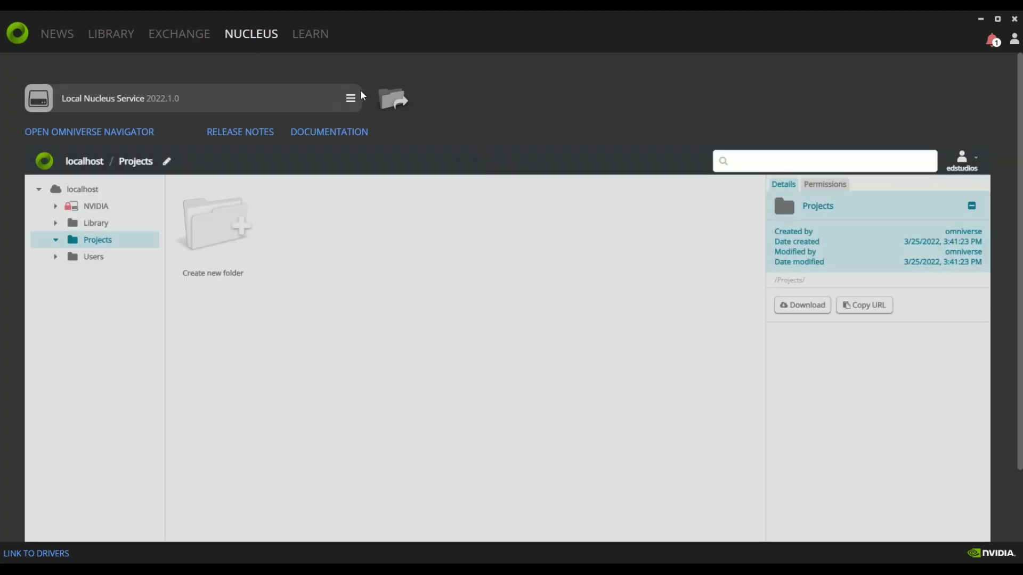
Step: Open the local Nucleus service's settings in the browser and view its applications and cache settings
{"action": "left_click", "coordinate": [350, 98]}
{"action": "left_click", "coordinate": [364, 126]}
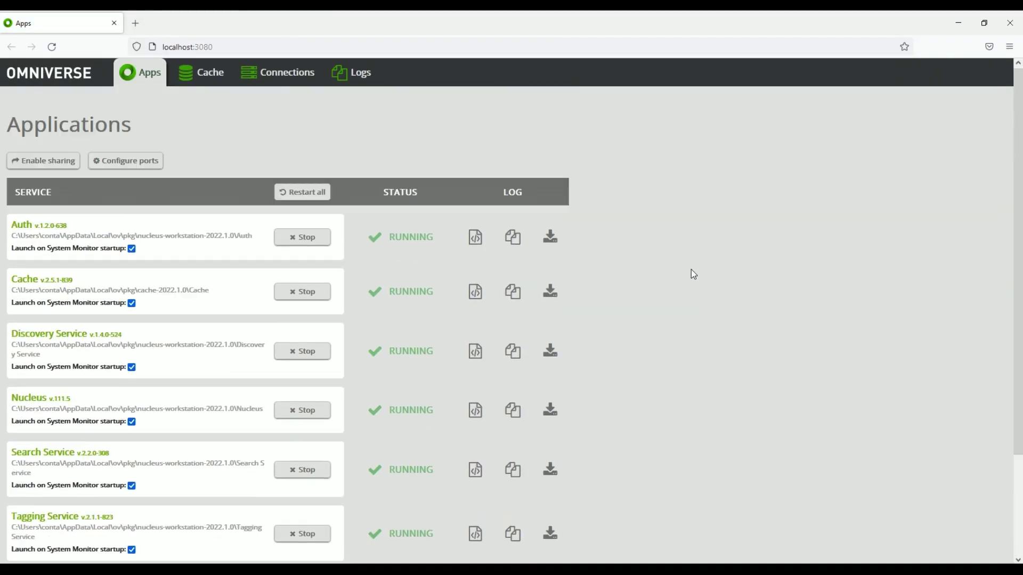
{"action": "left_click", "coordinate": [185, 71]}
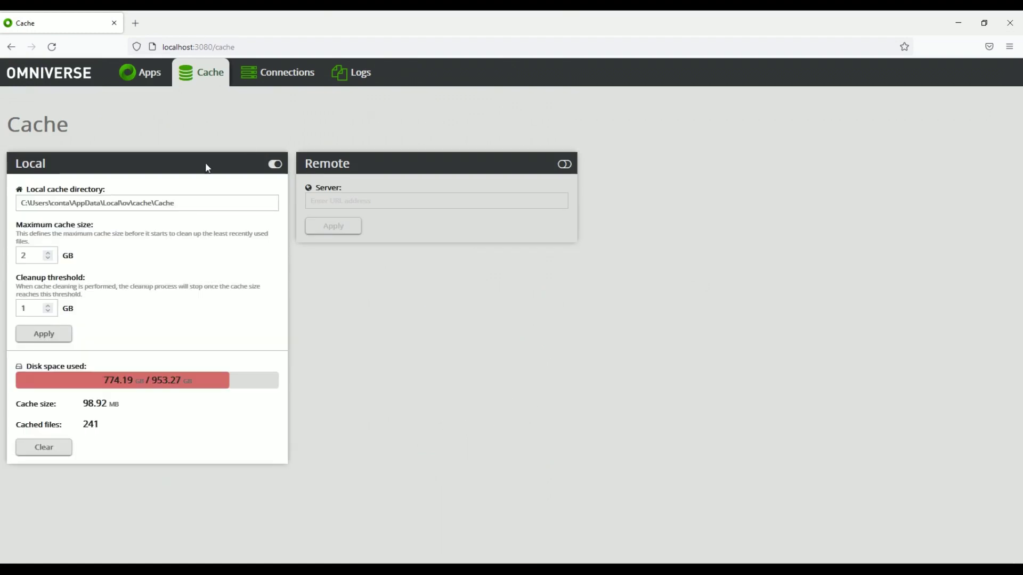
Step: Remove both existing localhost connections from the Omniverse server connections
{"action": "left_click", "coordinate": [298, 72]}
{"action": "left_click", "coordinate": [331, 266]}
{"action": "left_click", "coordinate": [358, 288]}
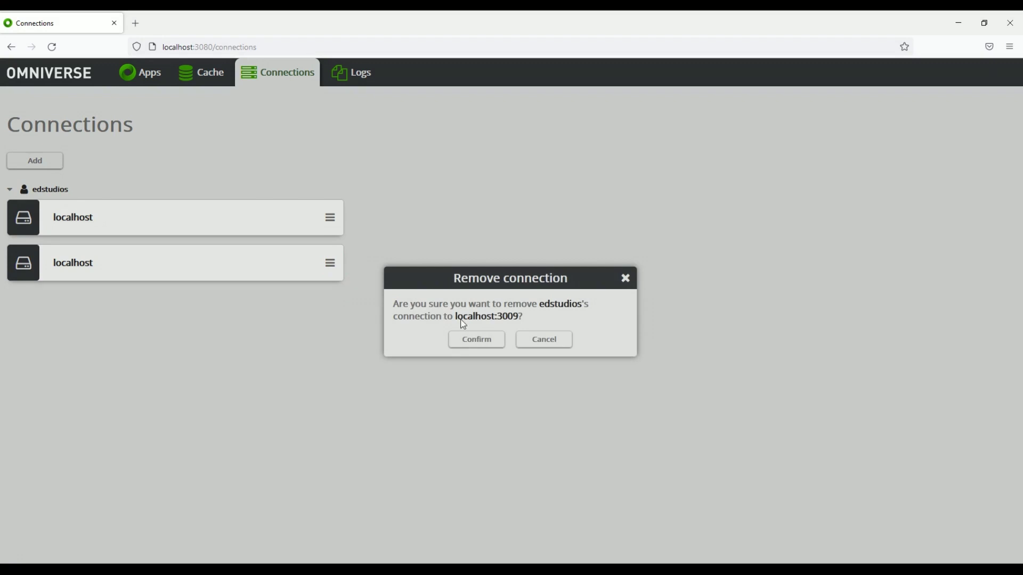
{"action": "left_click", "coordinate": [462, 339]}
{"action": "left_click", "coordinate": [331, 218]}
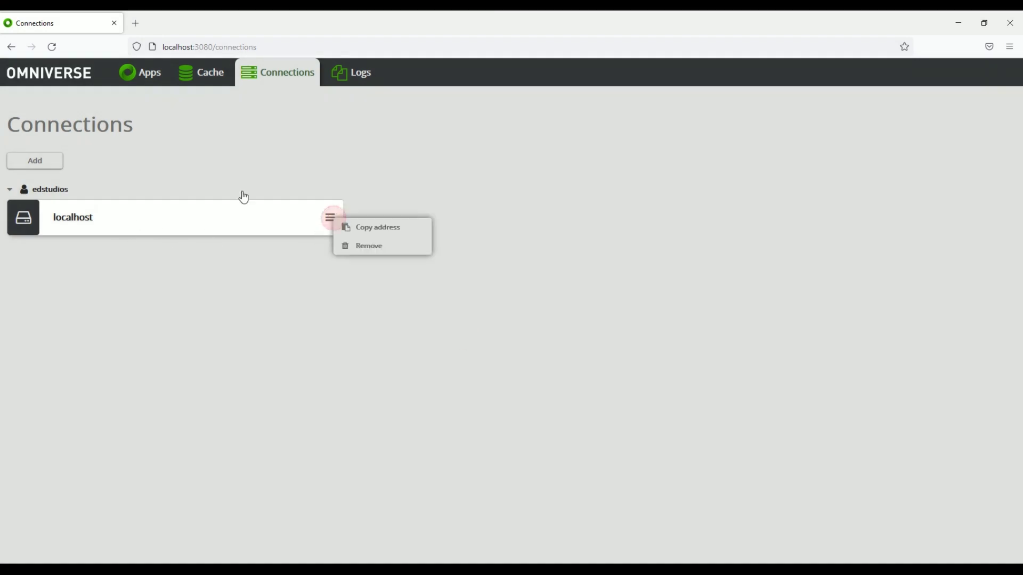
{"action": "left_click", "coordinate": [407, 245]}
{"action": "left_click", "coordinate": [465, 337]}
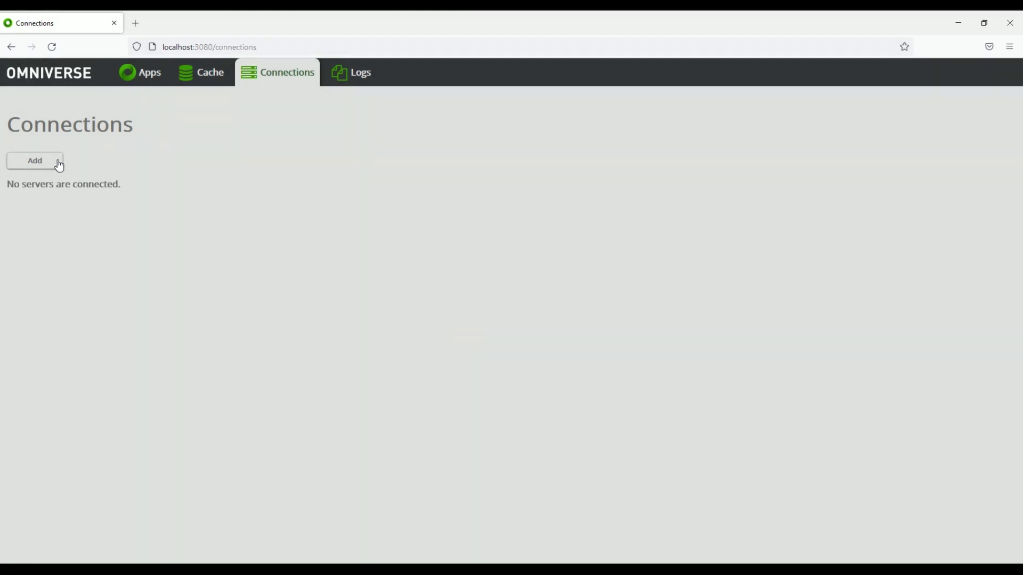
Step: Add a new connection to localhost, logging in with the account username and password
{"action": "left_click", "coordinate": [52, 168]}
{"action": "left_click", "coordinate": [537, 341]}
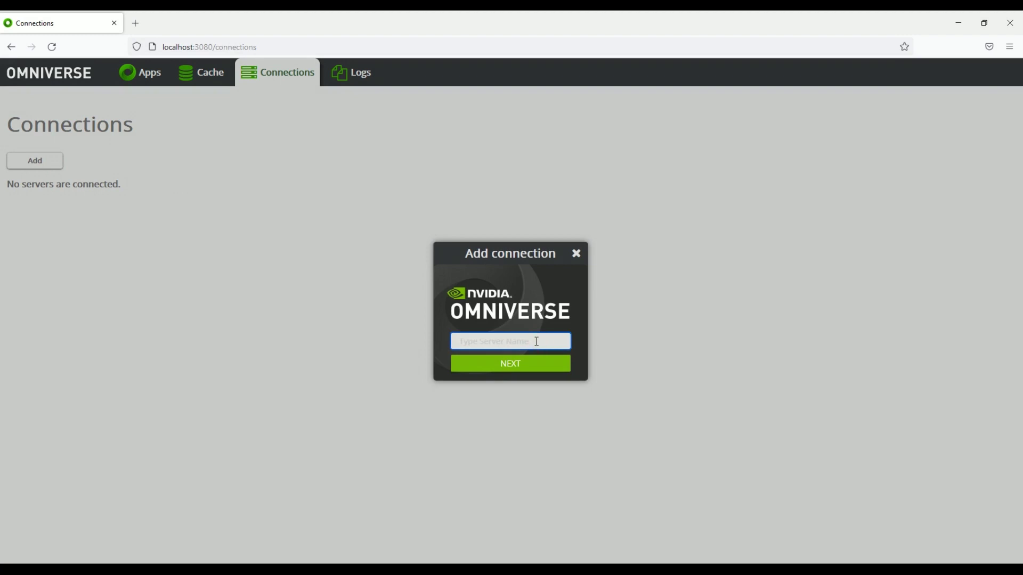
{"action": "key", "text": "Return"}
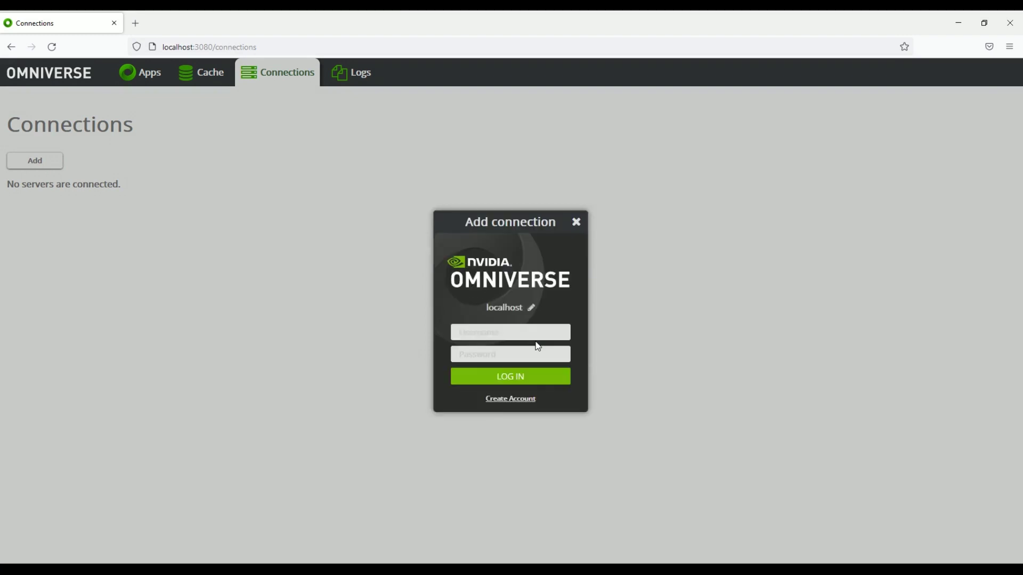
{"action": "left_click", "coordinate": [482, 332]}
{"action": "key", "text": "Tab"}
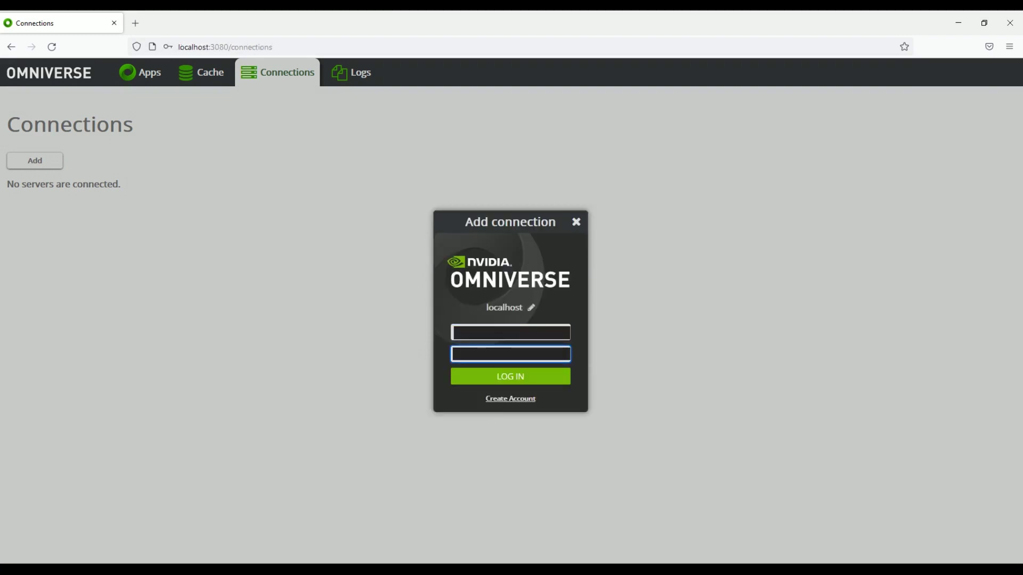
{"action": "key", "text": "Return"}
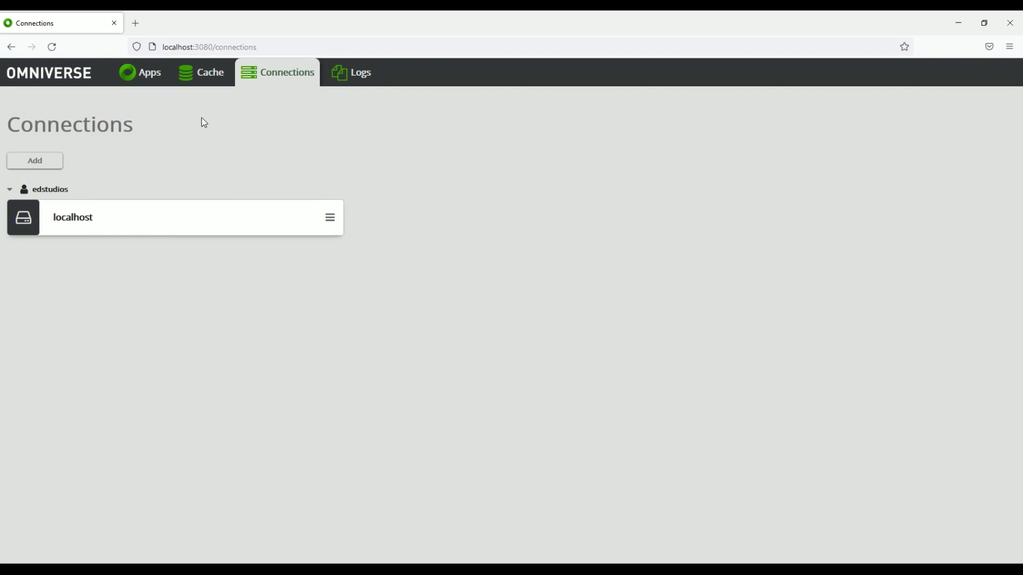
Step: View the list of Omniverse services, switch back to Unreal Engine and play the ALL_SHOTS_Master_FINAL sequence
{"action": "left_click", "coordinate": [140, 72]}
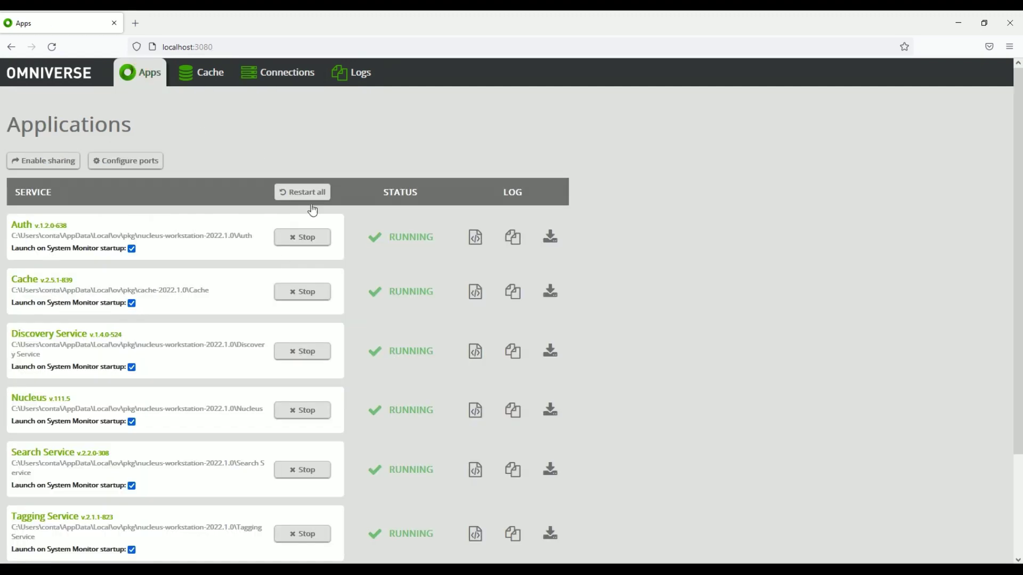
{"action": "left_click", "coordinate": [959, 23]}
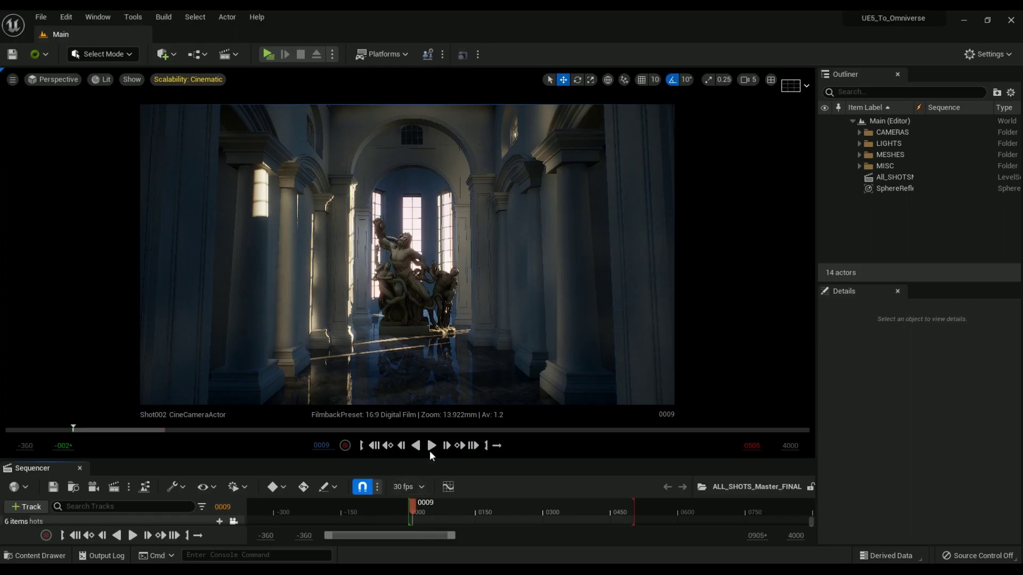
{"action": "left_click", "coordinate": [431, 448]}
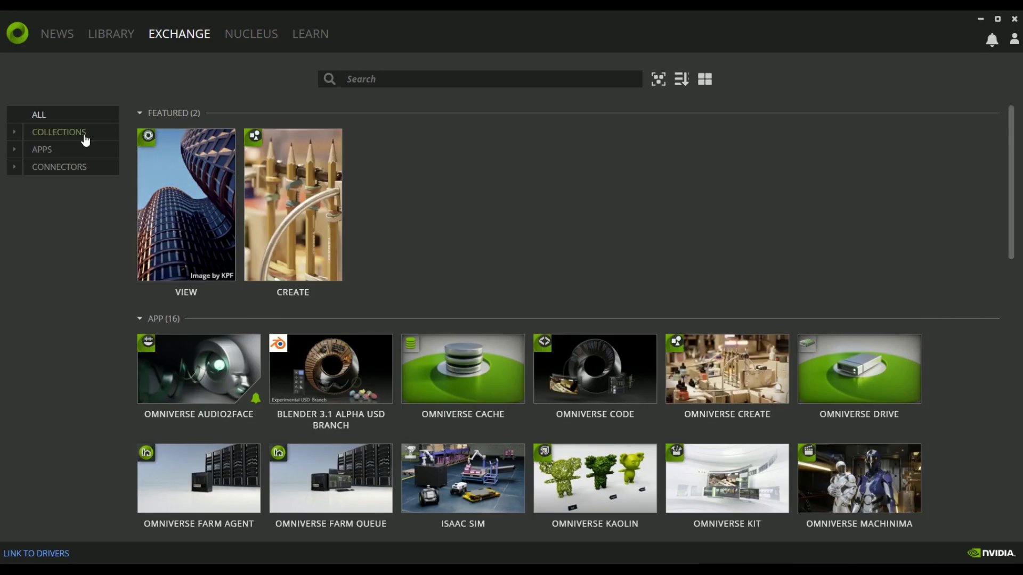
Step: Switch to the Omniverse Launcher and open the details of the Epic Games Unreal Engine 5.0 Omniverse Connector
{"action": "left_click", "coordinate": [81, 133]}
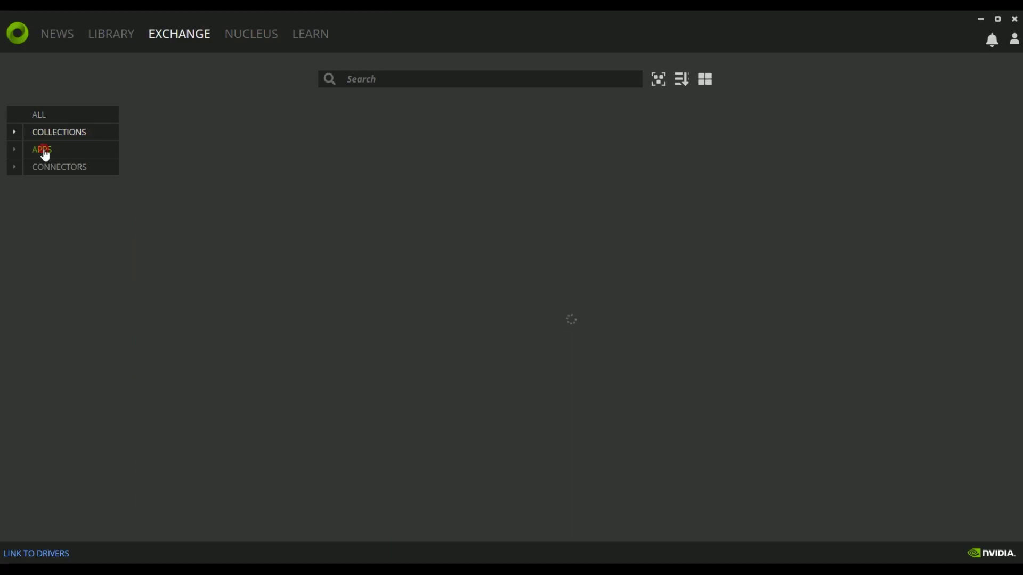
{"action": "left_click", "coordinate": [45, 154]}
{"action": "left_click", "coordinate": [50, 167]}
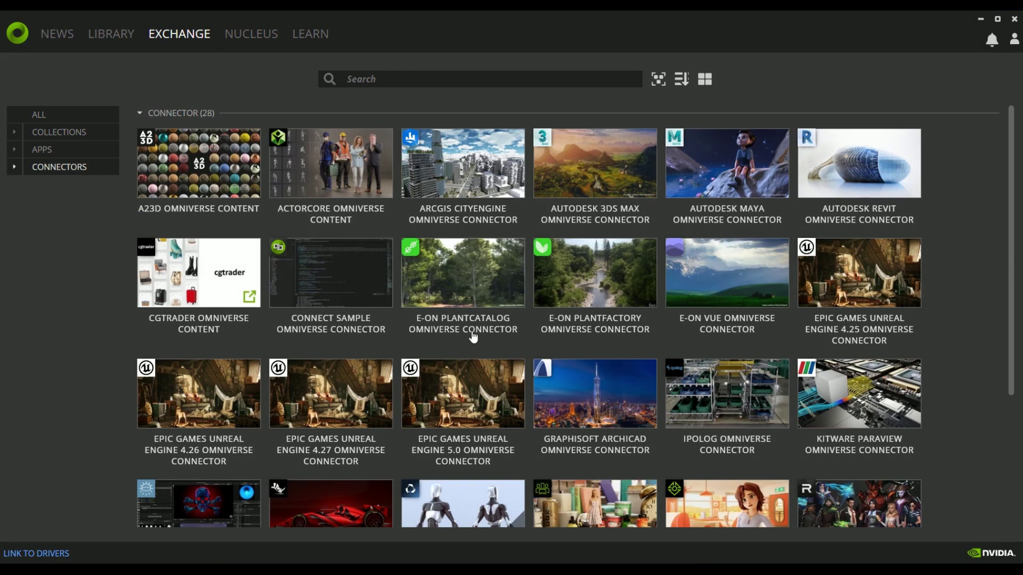
{"action": "left_click", "coordinate": [478, 440]}
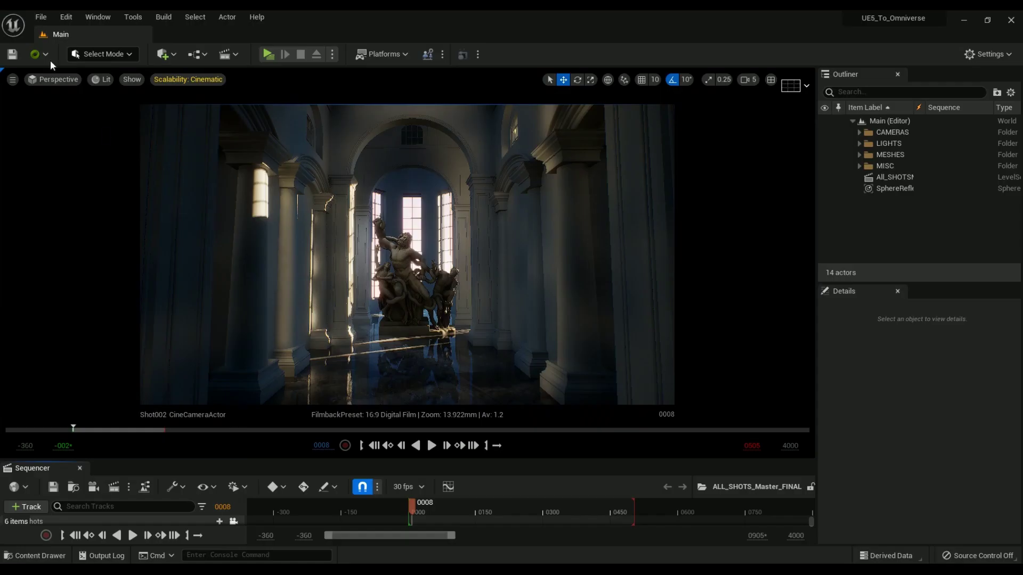
Step: Switch to Unreal Engine, search the plugins for omniverse to check the NVIDIA Omniverse plugin, and play the level sequence
{"action": "left_click", "coordinate": [45, 55]}
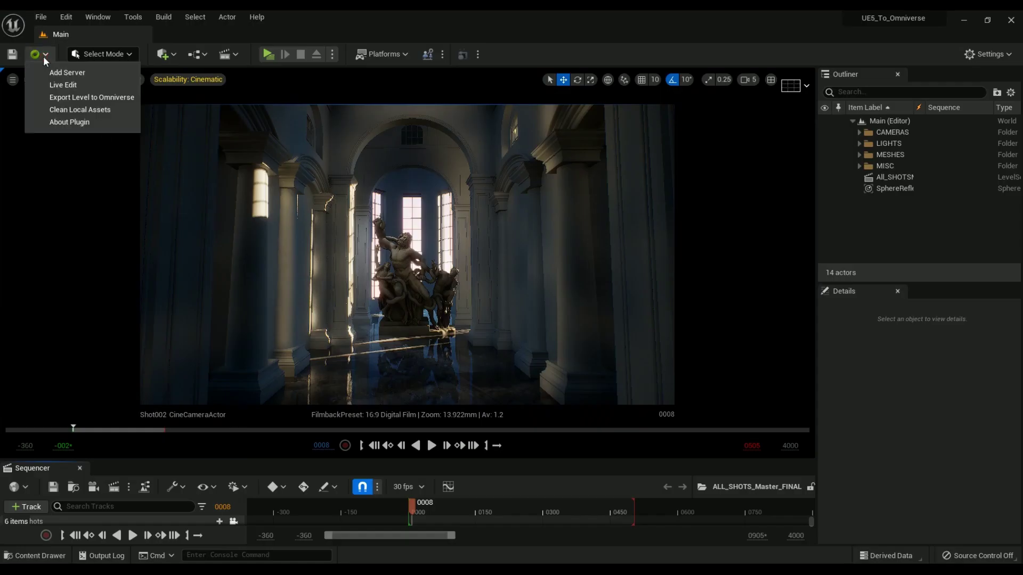
{"action": "left_click", "coordinate": [64, 16]}
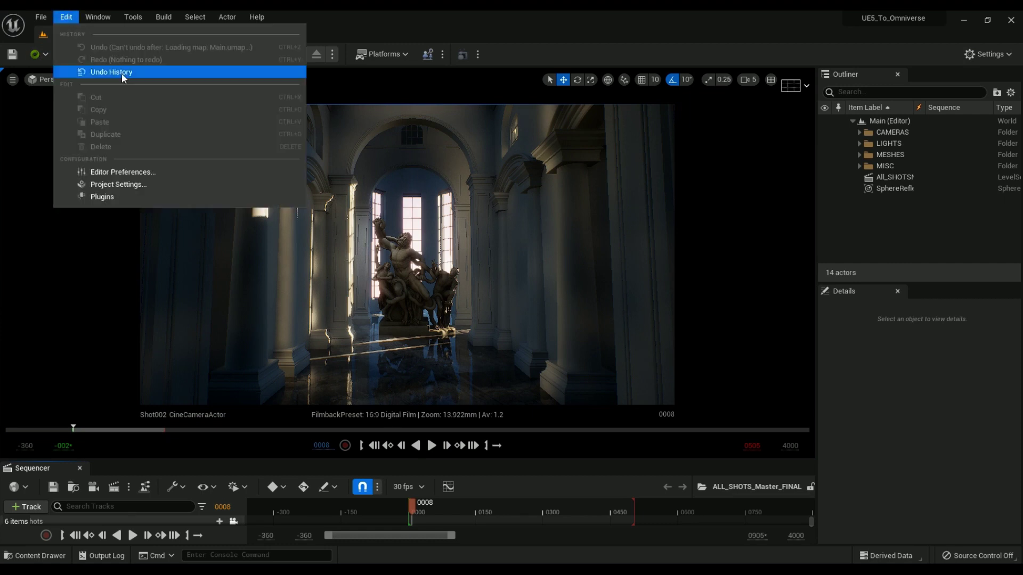
{"action": "left_click", "coordinate": [118, 197]}
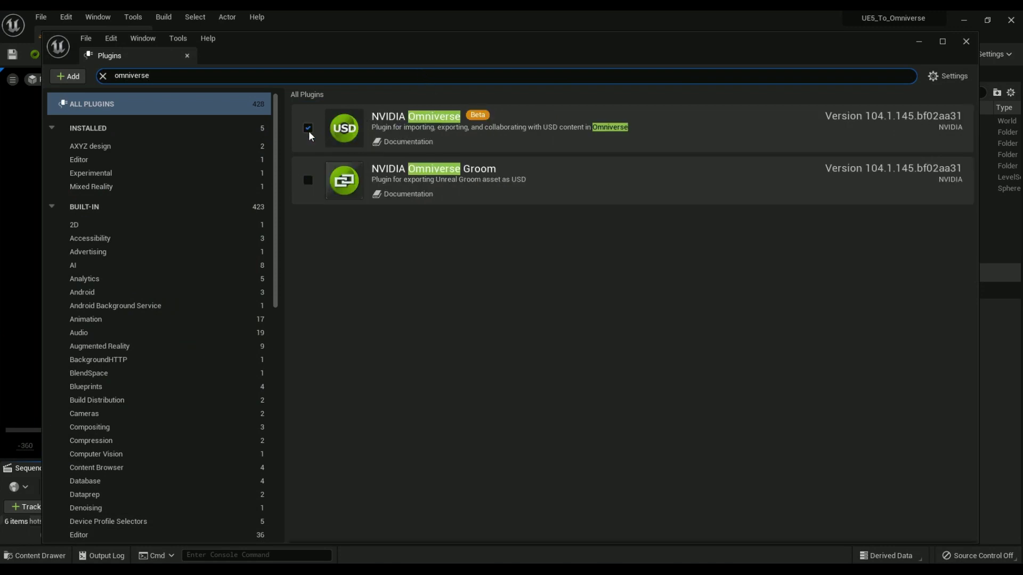
{"action": "left_click", "coordinate": [966, 42]}
{"action": "key", "text": "space"}
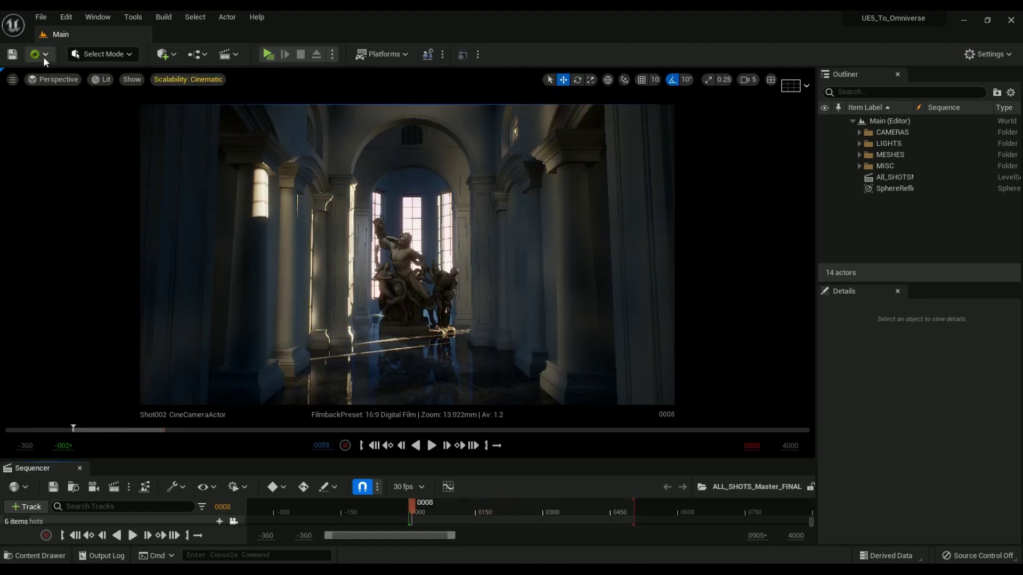
Step: Add a Nucleus server through the Omniverse plugin and look over the plugin's other commands
{"action": "left_click", "coordinate": [46, 55]}
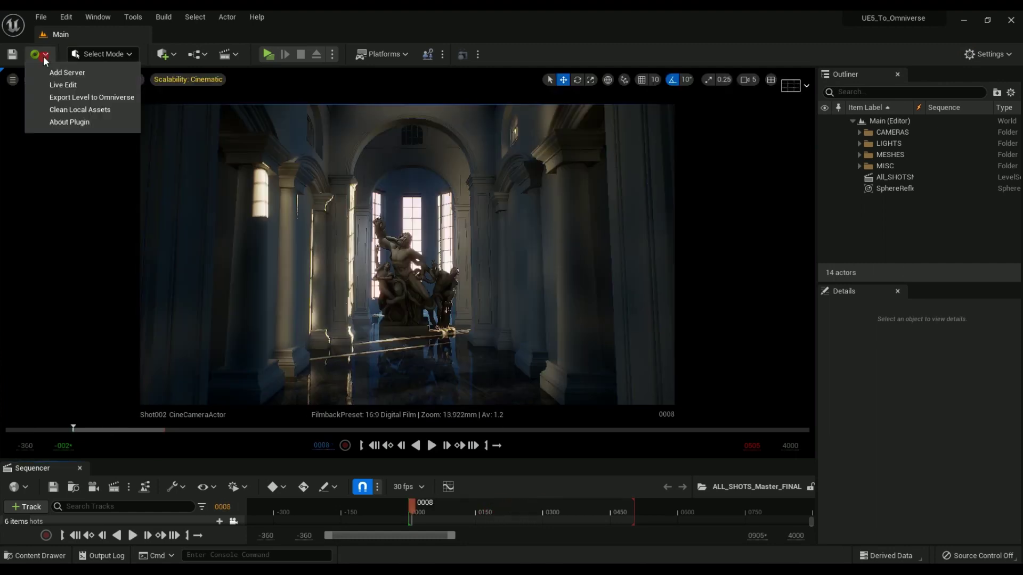
{"action": "left_click", "coordinate": [60, 72]}
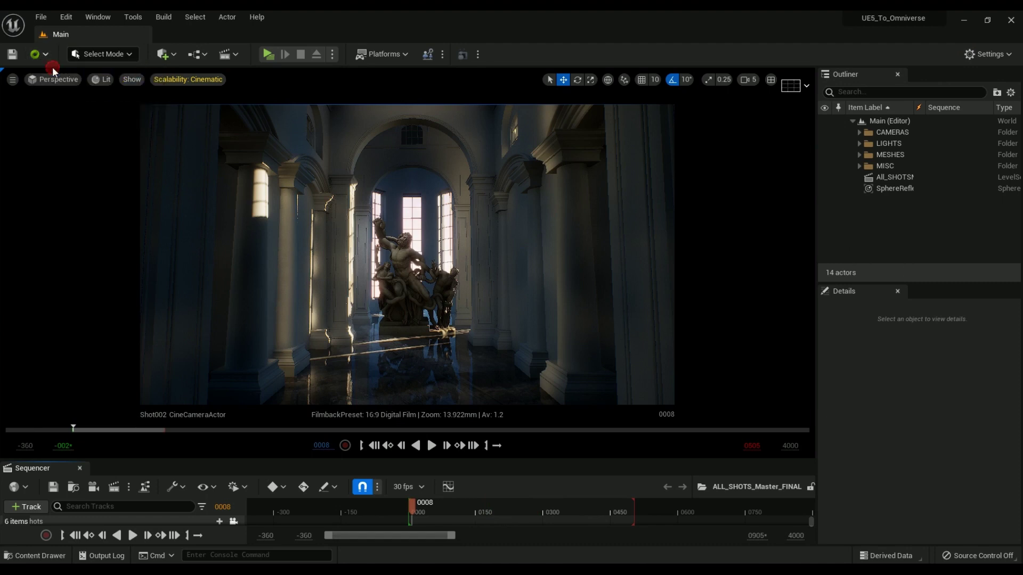
{"action": "left_click", "coordinate": [518, 306]}
{"action": "left_click", "coordinate": [38, 54]}
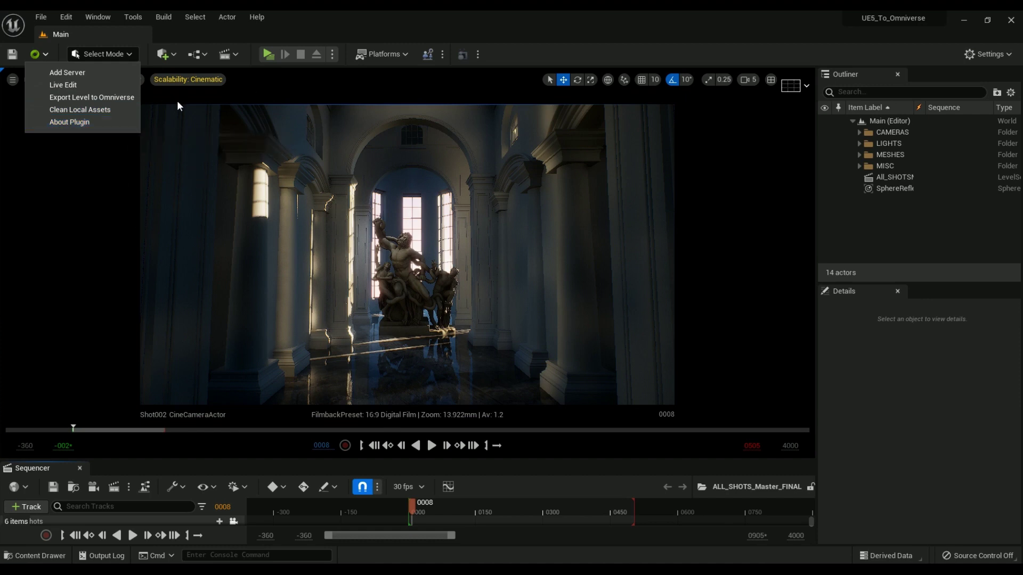
{"action": "left_click", "coordinate": [296, 35]}
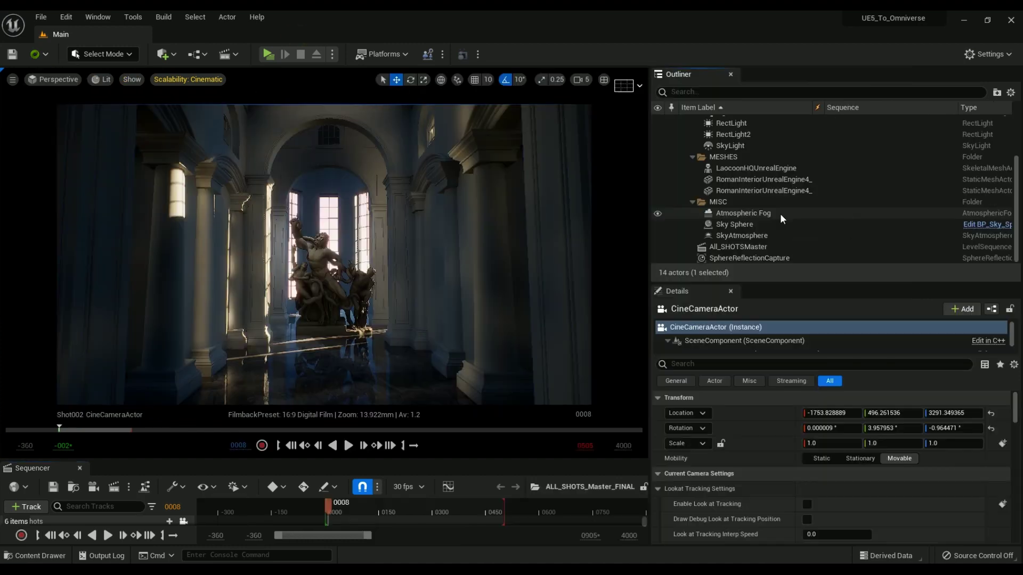
Step: Enlarge the Outliner to show all the scene's folders and actors, and clear the actor selection
{"action": "scroll", "coordinate": [781, 213], "scroll_direction": "up", "scroll_amount": 3}
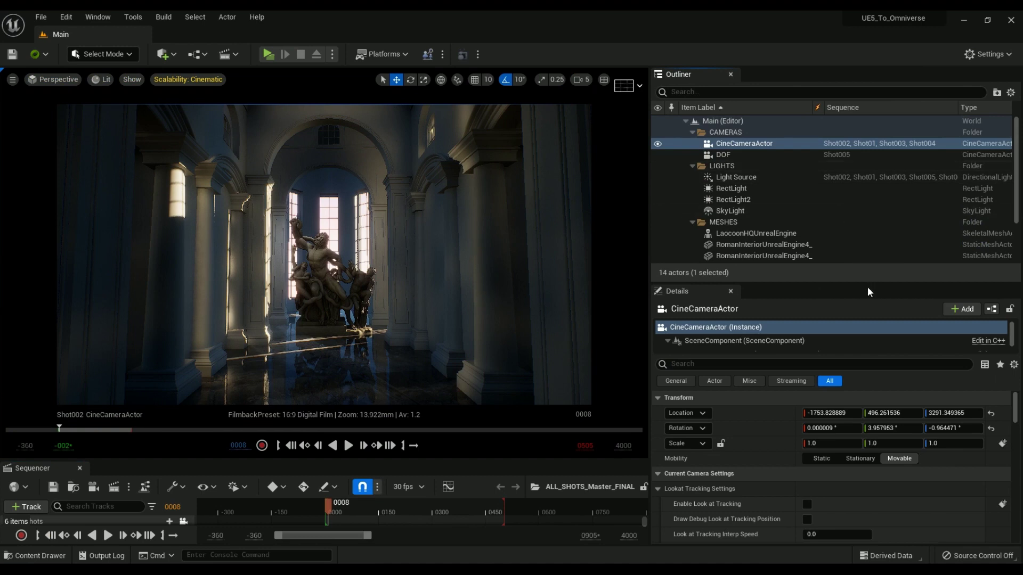
{"action": "left_click_drag", "start_coordinate": [869, 286], "coordinate": [867, 389]}
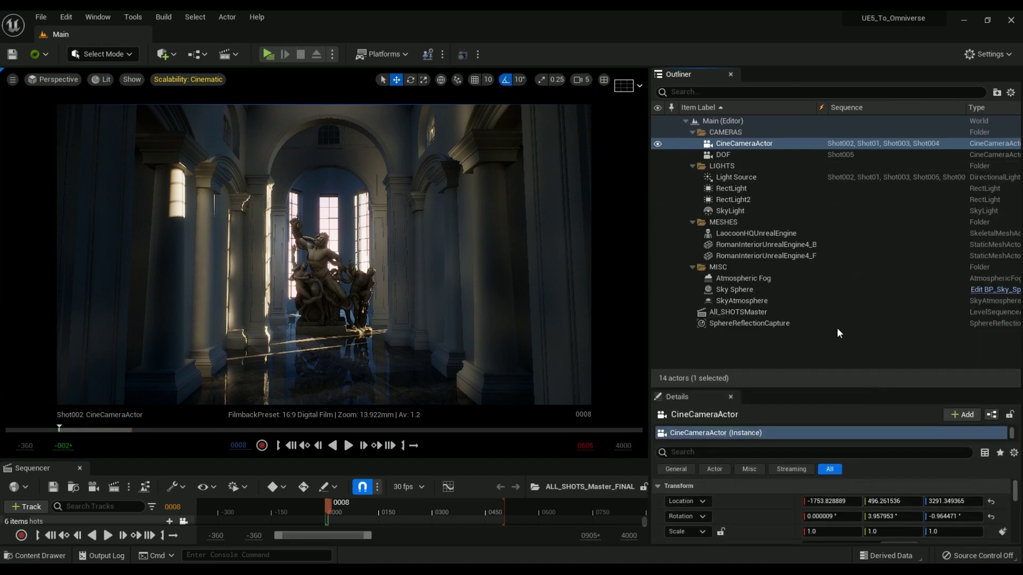
{"action": "left_click", "coordinate": [809, 345]}
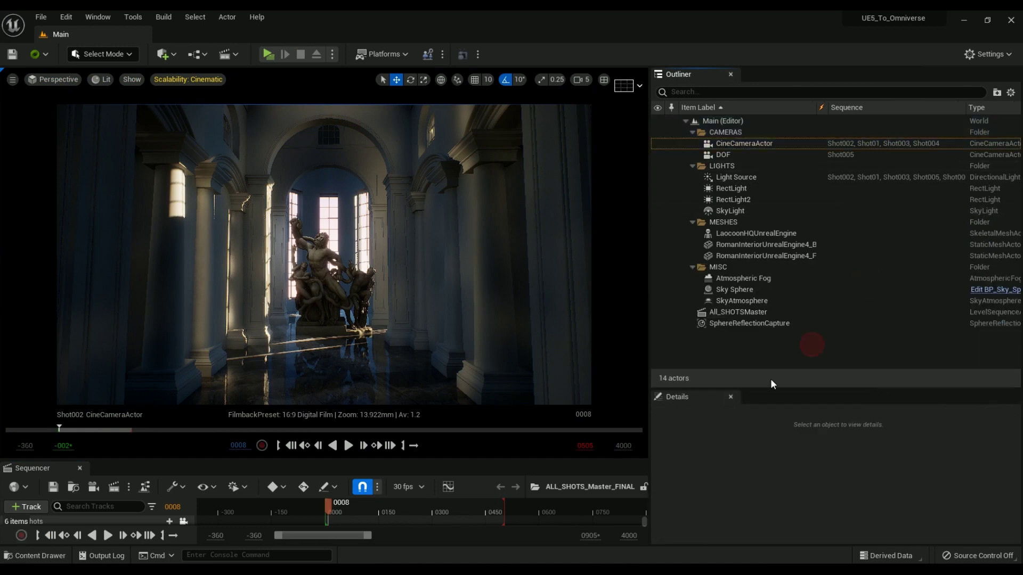
Step: Examine the cameras, lights and meshes of the scene one by one in the Outliner, and clear the selection
{"action": "left_click", "coordinate": [729, 144]}
{"action": "left_click", "coordinate": [730, 155]}
{"action": "left_click", "coordinate": [745, 178]}
{"action": "left_click", "coordinate": [734, 189]}
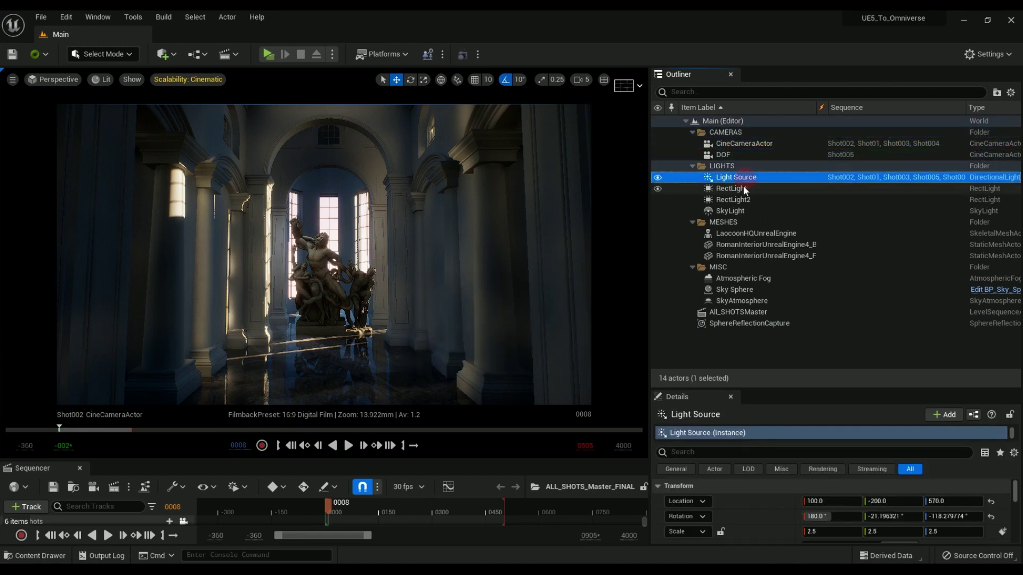
{"action": "left_click", "coordinate": [735, 200]}
{"action": "left_click", "coordinate": [734, 211]}
{"action": "left_click", "coordinate": [766, 235]}
{"action": "left_click", "coordinate": [764, 245]}
{"action": "left_click", "coordinate": [764, 257]}
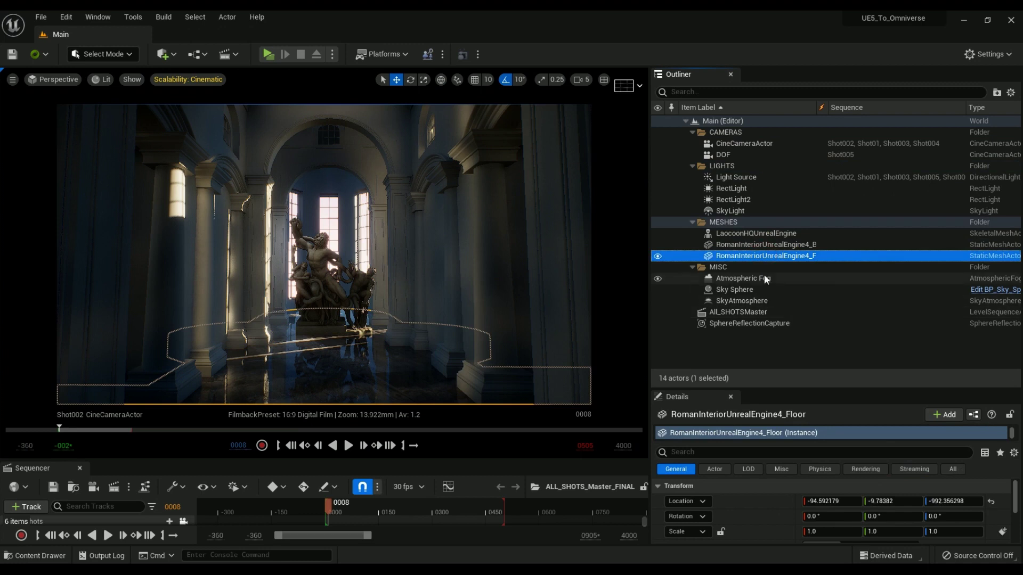
{"action": "left_click", "coordinate": [774, 346]}
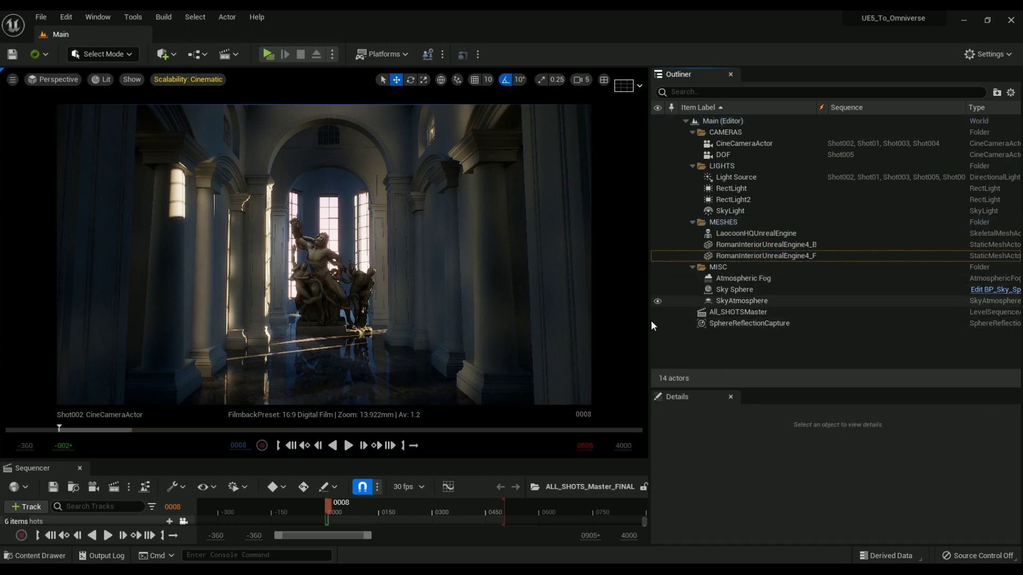
Step: View the Omniverse Exporter settings for exporting the whole level and close them without exporting
{"action": "left_click", "coordinate": [38, 57]}
{"action": "left_click", "coordinate": [68, 98]}
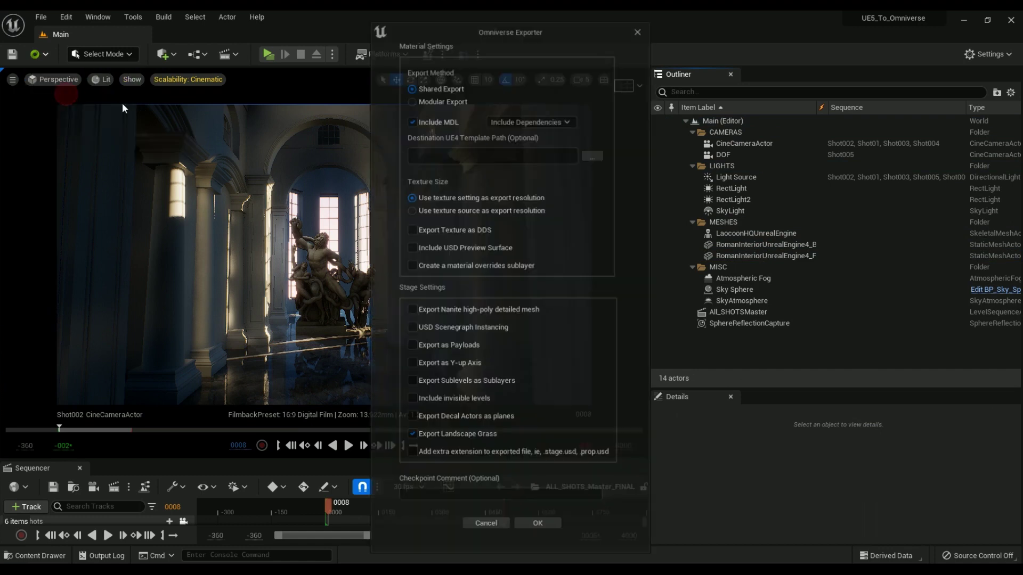
{"action": "left_click", "coordinate": [639, 30]}
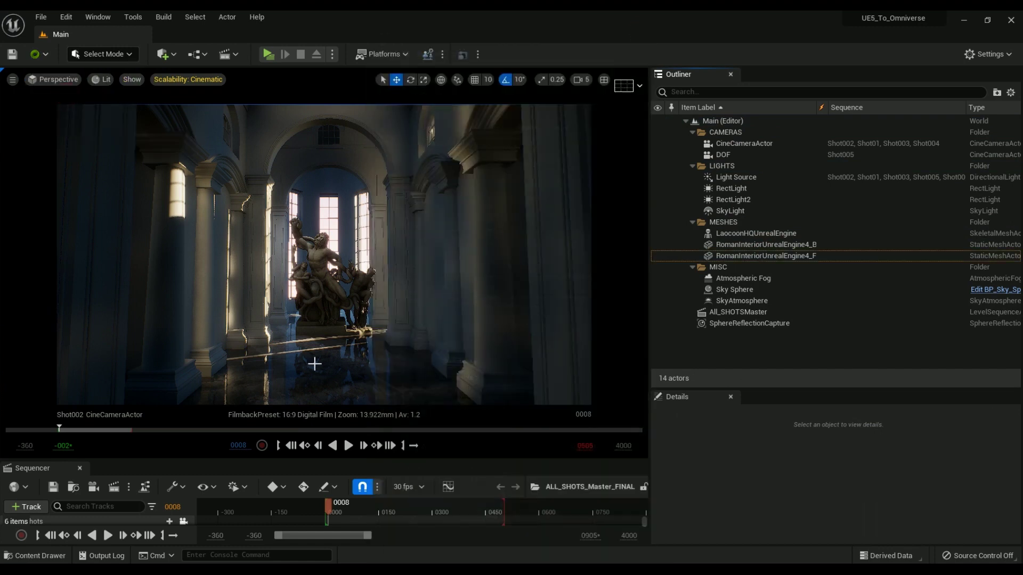
Step: Look at the Omniverse export option offered for the Main level asset in the Content folder
{"action": "left_click", "coordinate": [52, 557]}
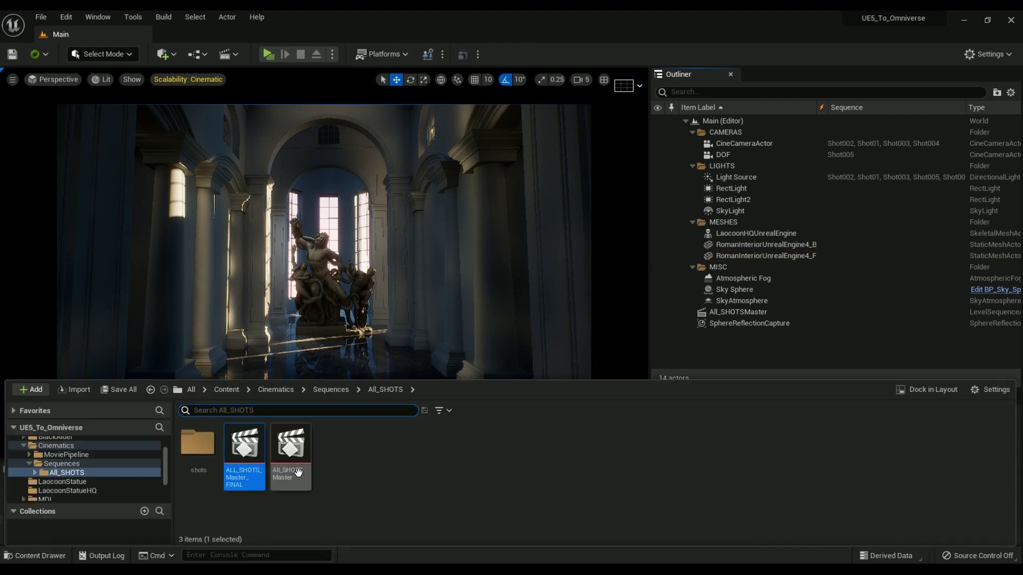
{"action": "left_click", "coordinate": [227, 389]}
{"action": "left_click", "coordinate": [707, 453]}
{"action": "right_click", "coordinate": [706, 453]}
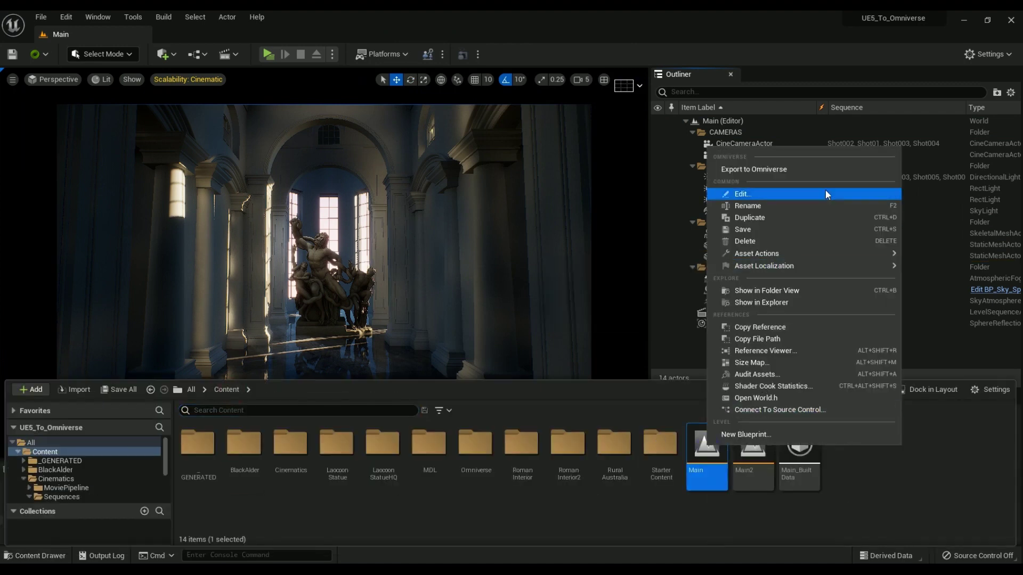
{"action": "left_click", "coordinate": [759, 82]}
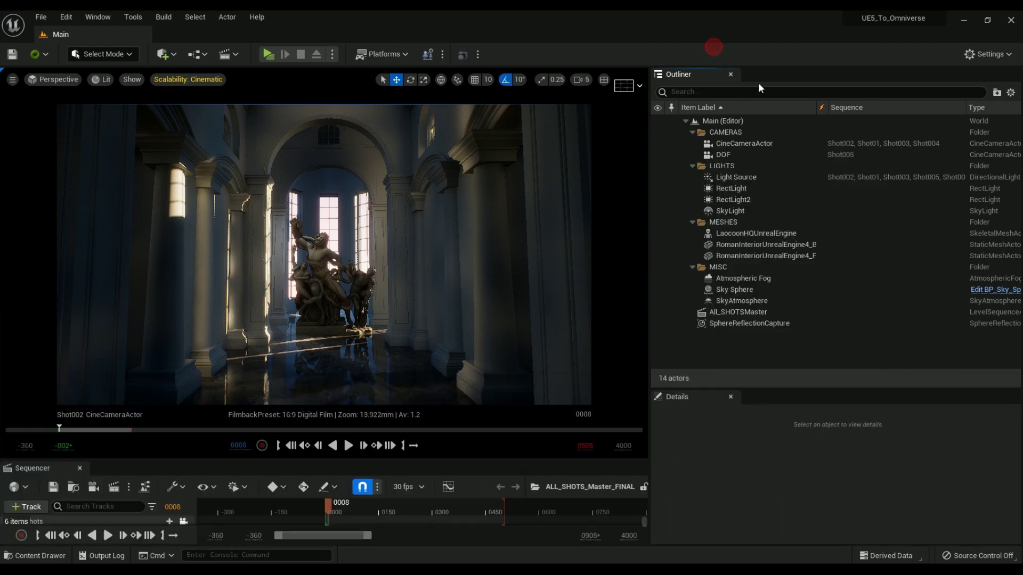
Step: View the Omniverse export settings for the LaocoonHQUnrealEngine statue, close them without exporting, and clear the selection
{"action": "left_click", "coordinate": [736, 235]}
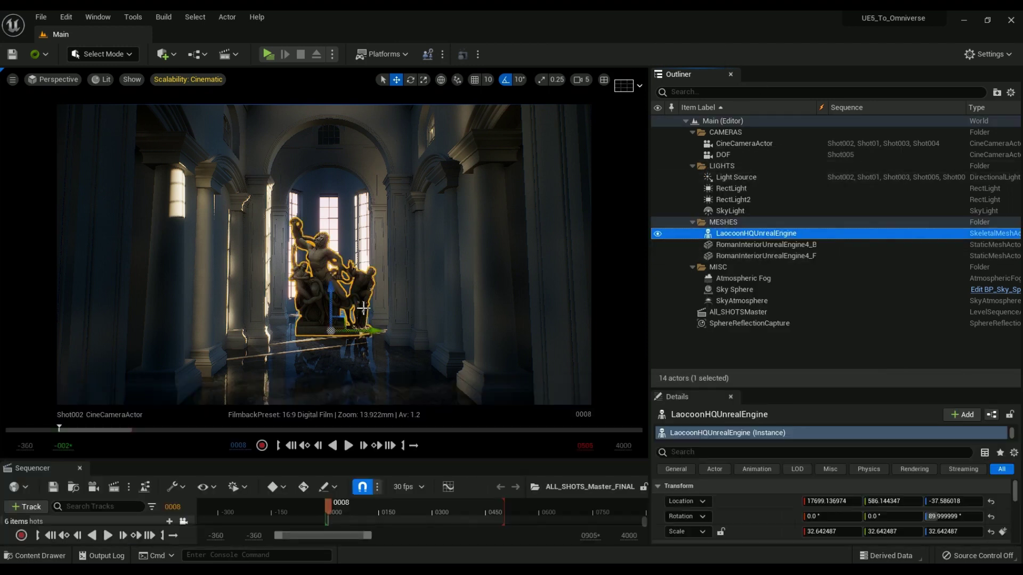
{"action": "right_click", "coordinate": [318, 269]}
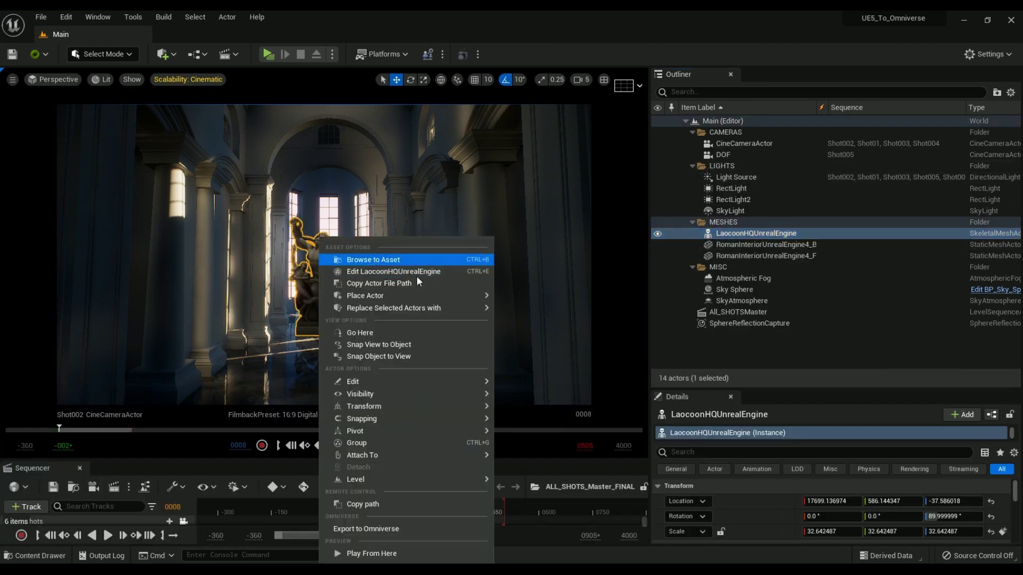
{"action": "left_click", "coordinate": [401, 531]}
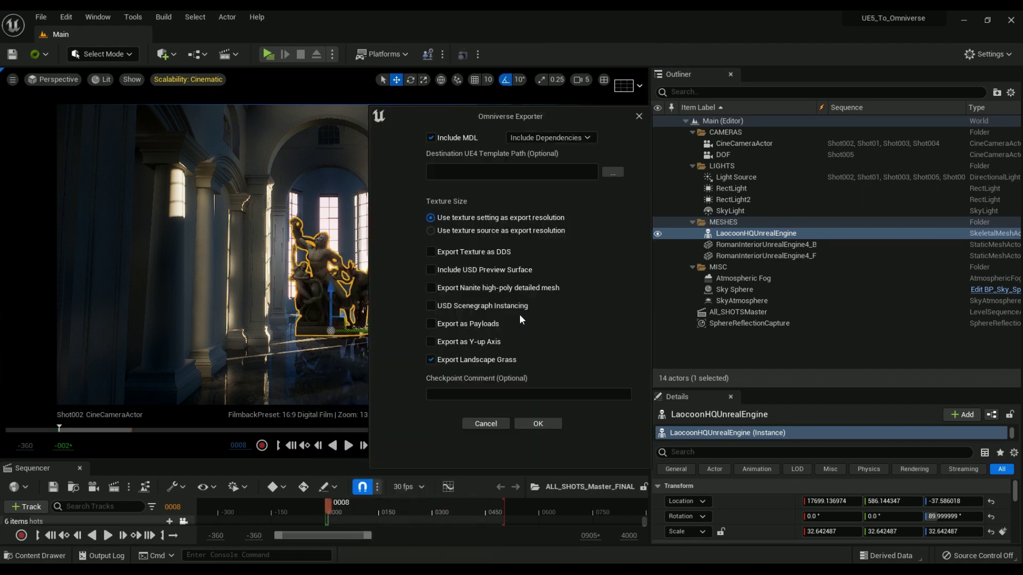
{"action": "left_click", "coordinate": [639, 115]}
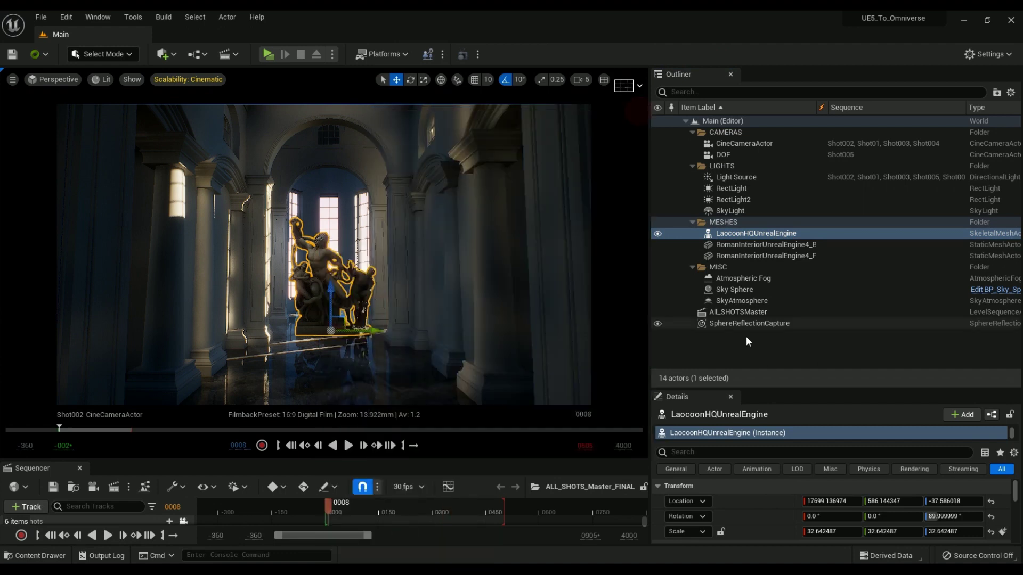
{"action": "left_click", "coordinate": [763, 365]}
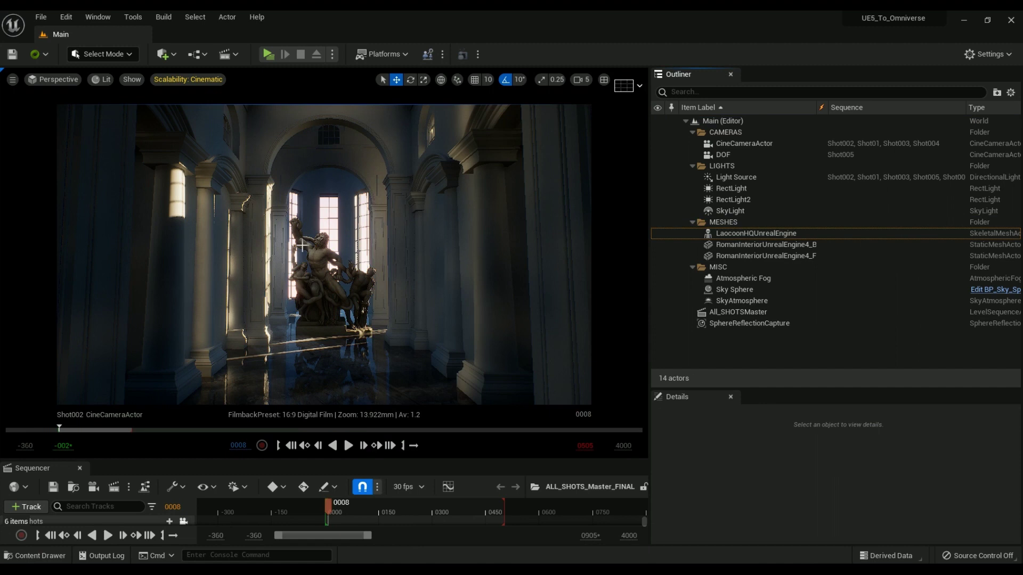
Step: Export the LaocoonHQUnrealEngine statue with Export as Y-up Axis enabled, saving it as LaocoonStatue in Omniverse/localhost/Projects
{"action": "left_click", "coordinate": [319, 262]}
{"action": "right_click", "coordinate": [752, 235]}
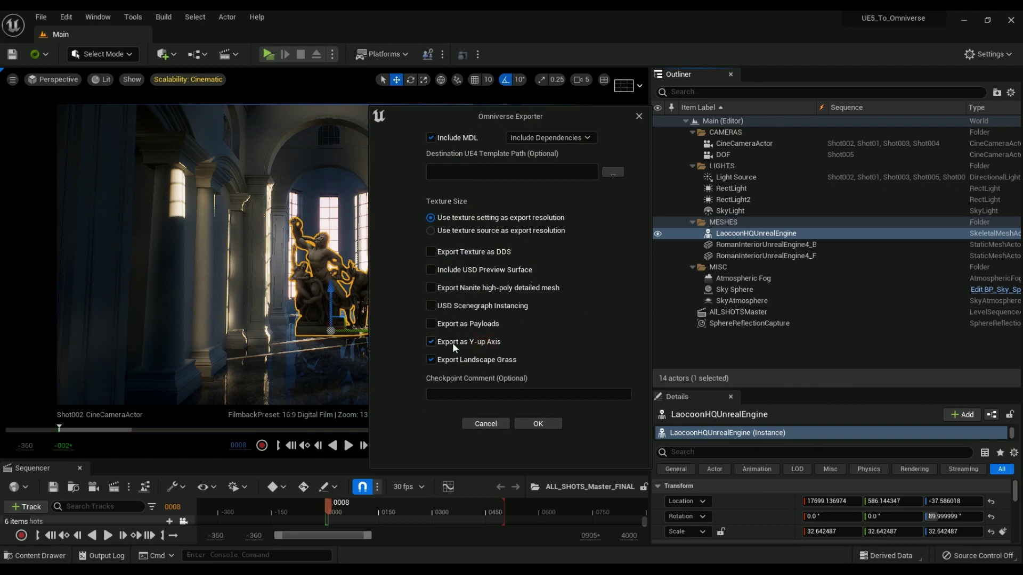
{"action": "left_click", "coordinate": [537, 423]}
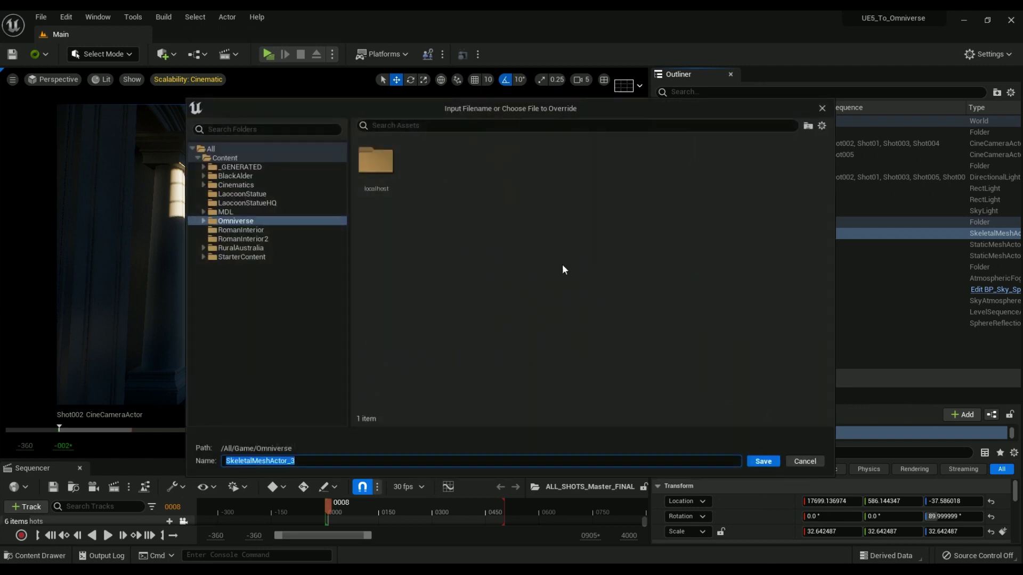
{"action": "double_click", "coordinate": [383, 164]}
{"action": "double_click", "coordinate": [479, 160]}
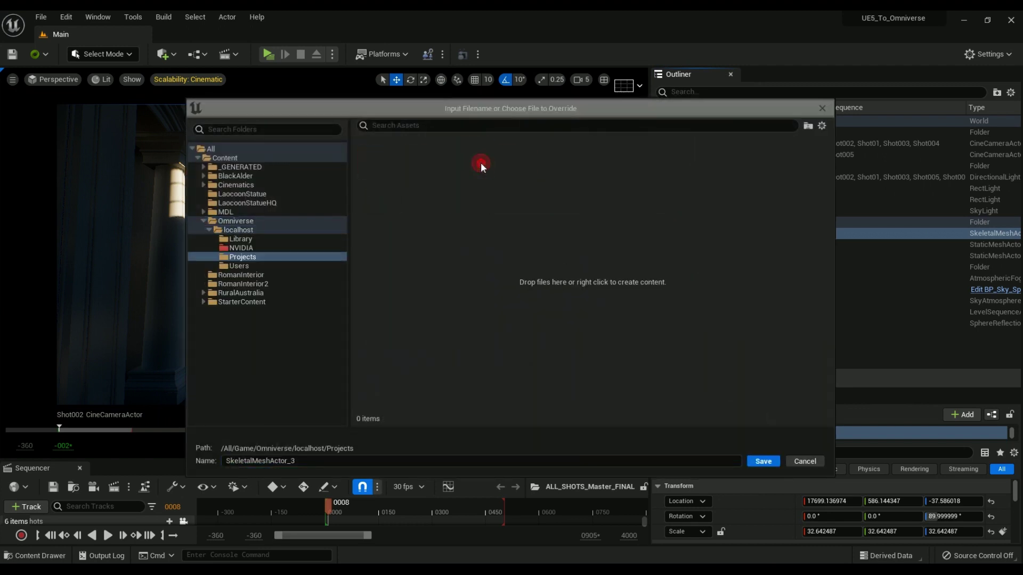
{"action": "double_click", "coordinate": [354, 461]}
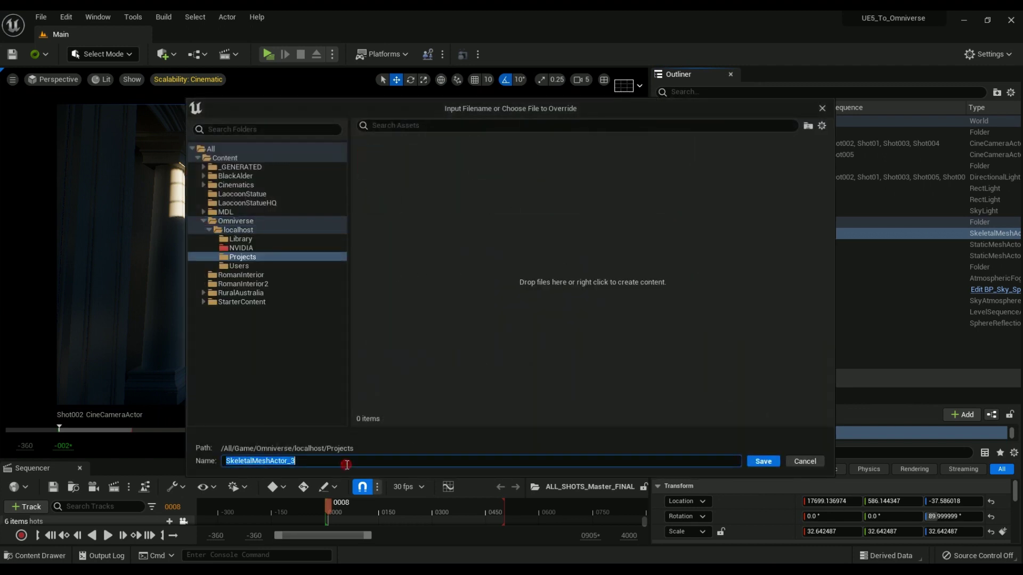
{"action": "type", "text": "LaocoonStatue"}
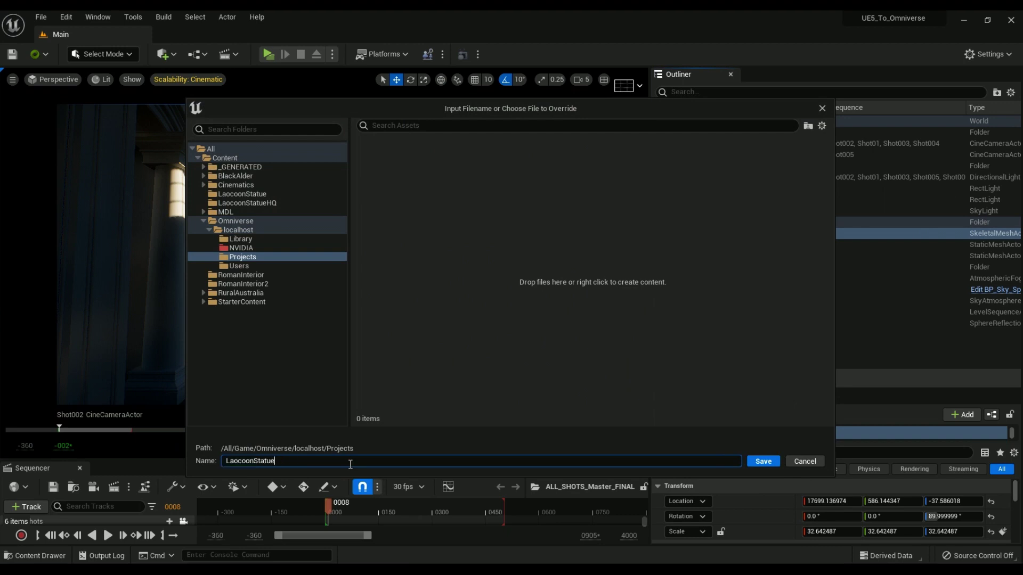
{"action": "key", "text": "Return"}
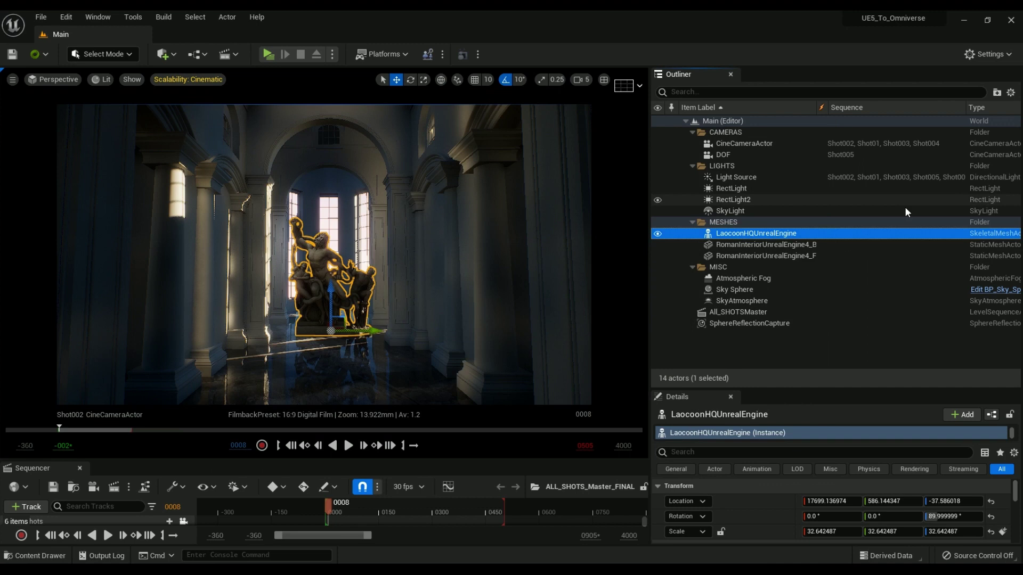
Step: Export the RomanInteriorUnrealEngine4_Building mesh to Omniverse with Export as Y-up Axis enabled, naming the file Building
{"action": "left_click", "coordinate": [800, 245]}
{"action": "right_click", "coordinate": [468, 242]}
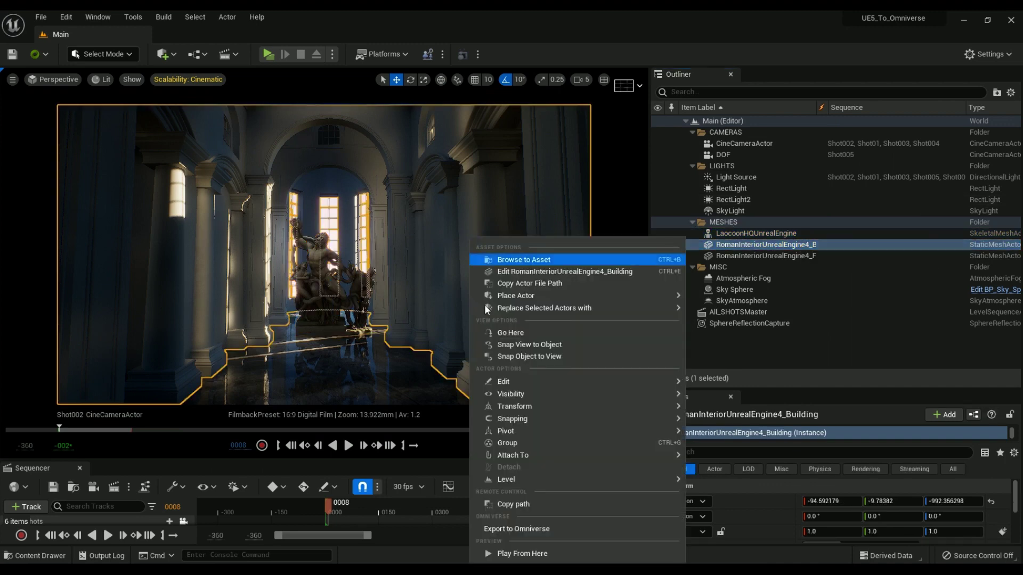
{"action": "left_click", "coordinate": [532, 529]}
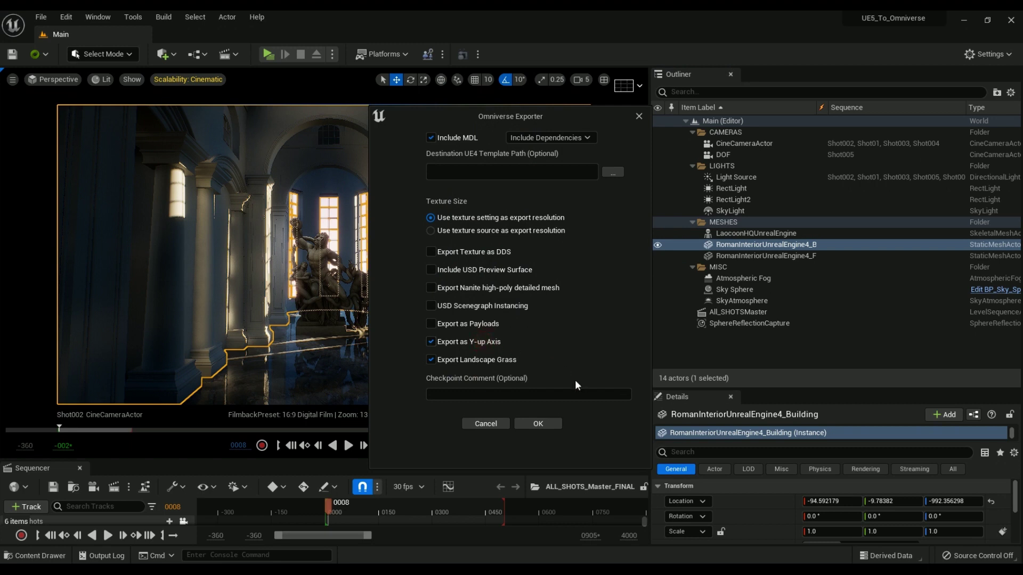
{"action": "left_click", "coordinate": [530, 423]}
{"action": "type", "text": "Building"}
{"action": "key", "text": "Return"}
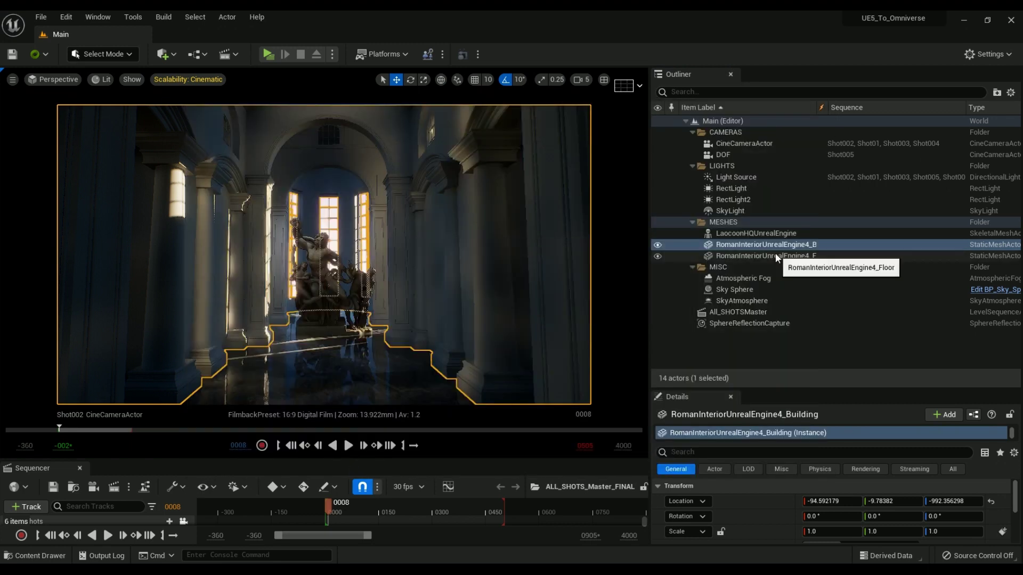
Step: Export the RomanInteriorUnrealEngine4_Floor mesh to Omniverse with MDL and its dependencies included, naming the file after the floor
{"action": "left_click", "coordinate": [777, 257]}
{"action": "right_click", "coordinate": [393, 360]}
{"action": "left_click", "coordinate": [497, 327]}
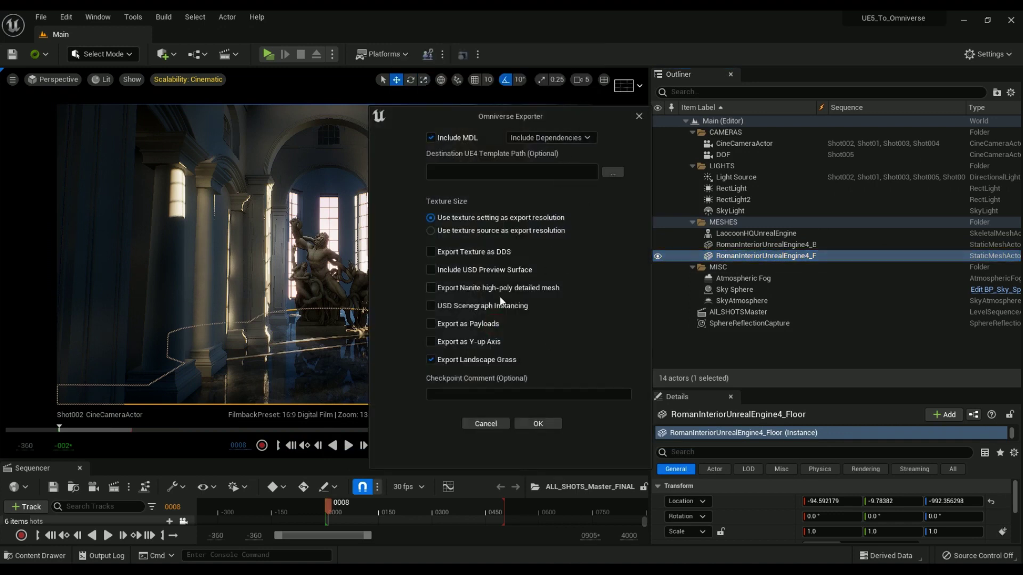
{"action": "left_click", "coordinate": [541, 424]}
{"action": "type", "text": "Floor"}
{"action": "key", "text": "Return"}
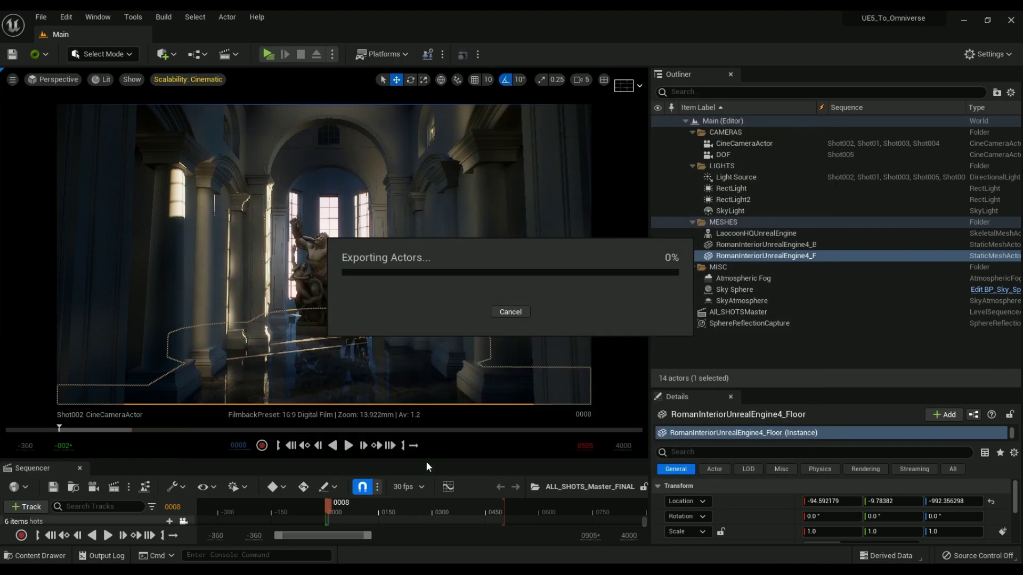
Step: Clear the selection, then select all cameras, lights, meshes and MISC actors from CineCameraActor through SkyAtmosphere
{"action": "left_click", "coordinate": [734, 347]}
{"action": "left_click", "coordinate": [734, 144]}
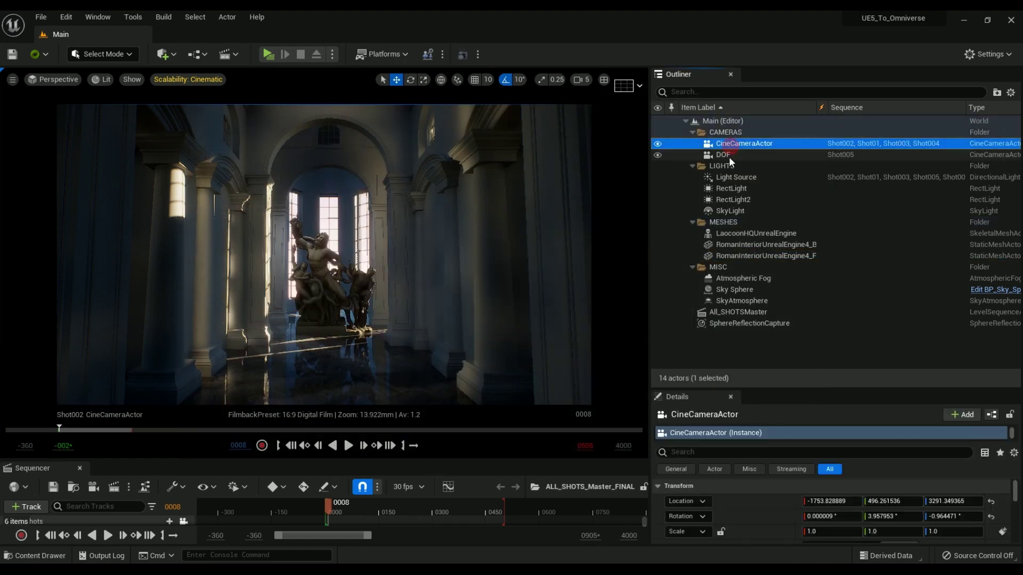
{"action": "left_click", "coordinate": [728, 156], "text": "ctrl"}
{"action": "left_click", "coordinate": [735, 177], "text": "ctrl"}
{"action": "left_click", "coordinate": [733, 188], "text": "ctrl"}
{"action": "left_click", "coordinate": [734, 199], "text": "ctrl"}
{"action": "left_click", "coordinate": [734, 211], "text": "ctrl"}
{"action": "left_click", "coordinate": [735, 233], "text": "ctrl"}
{"action": "left_click", "coordinate": [735, 245], "text": "ctrl"}
{"action": "left_click", "coordinate": [737, 256], "text": "ctrl"}
{"action": "left_click", "coordinate": [739, 278], "text": "ctrl"}
{"action": "left_click", "coordinate": [737, 289], "text": "ctrl"}
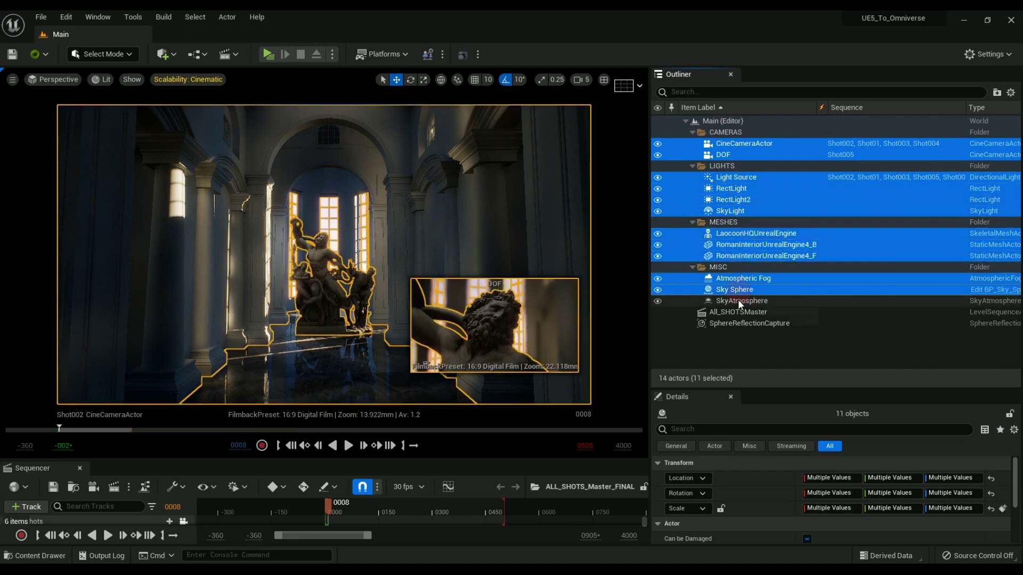
{"action": "left_click", "coordinate": [738, 301], "text": "ctrl"}
Step: Export the selected actors to Omniverse with MDL and dependencies included, saving them as EntireScene in Omniverse/localhost/Projects
{"action": "right_click", "coordinate": [307, 285]}
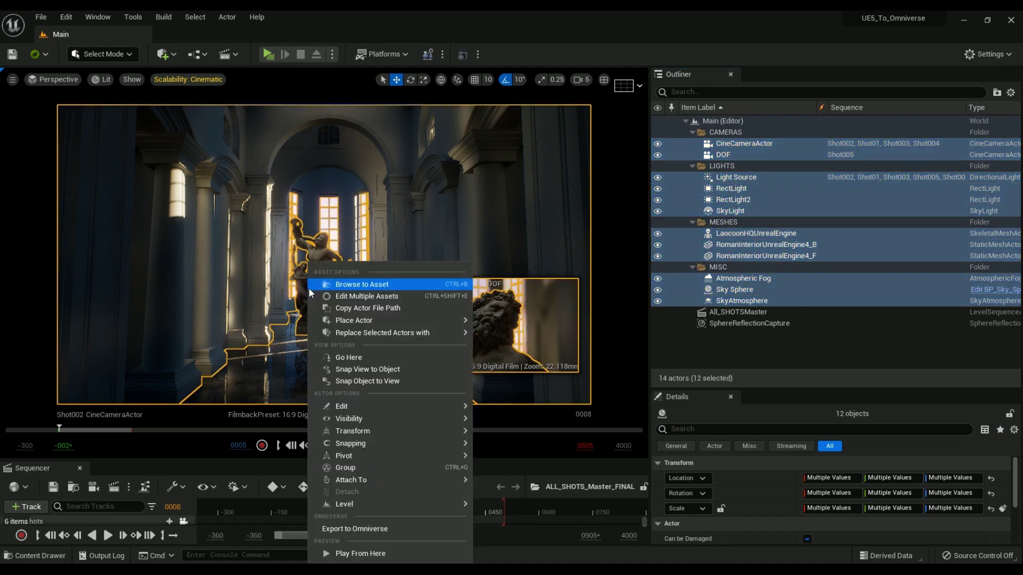
{"action": "left_click", "coordinate": [418, 531]}
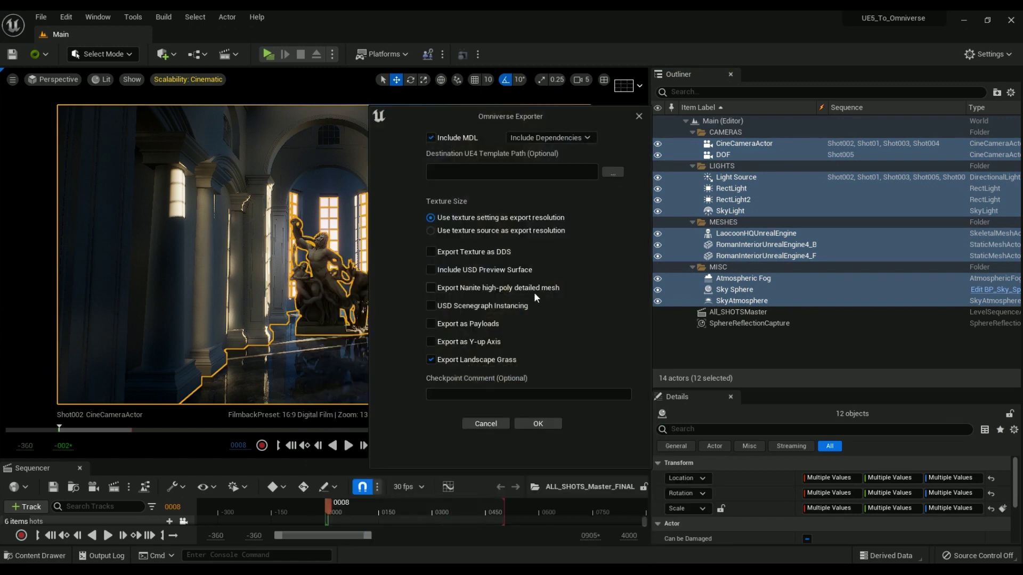
{"action": "left_click", "coordinate": [537, 424]}
{"action": "left_click", "coordinate": [436, 461]}
{"action": "type", "text": "EntireScene"}
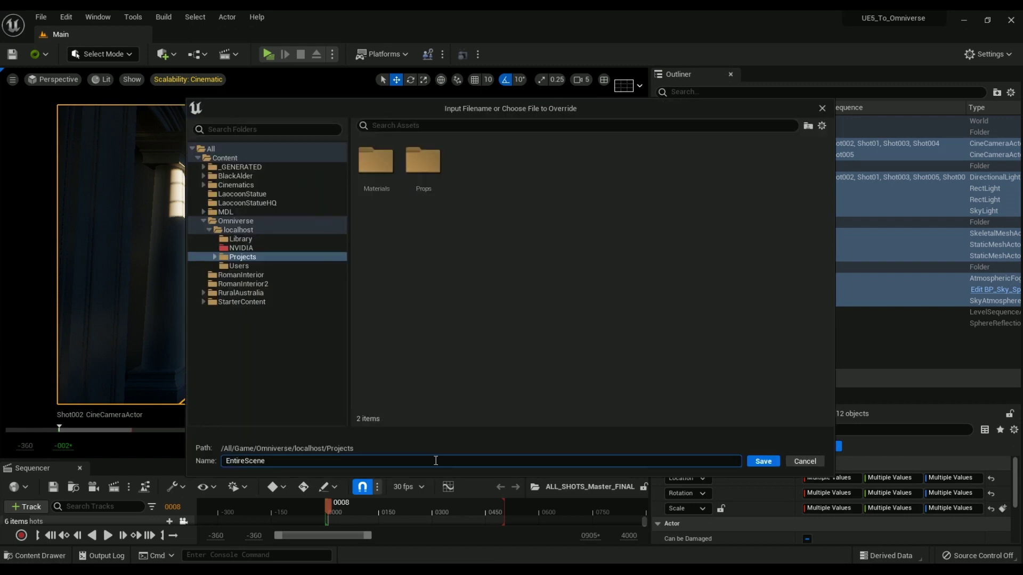
{"action": "key", "text": "Return"}
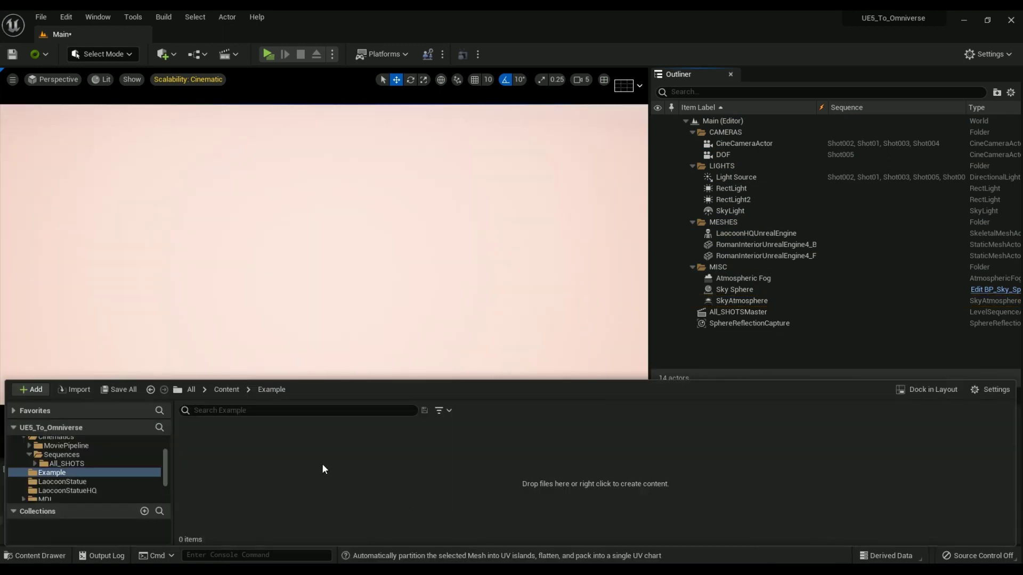
Step: Import the RomanInteriorUnrealEngine3 FBX into the Example folder with the default import options, then close the message log
{"action": "right_click", "coordinate": [292, 488]}
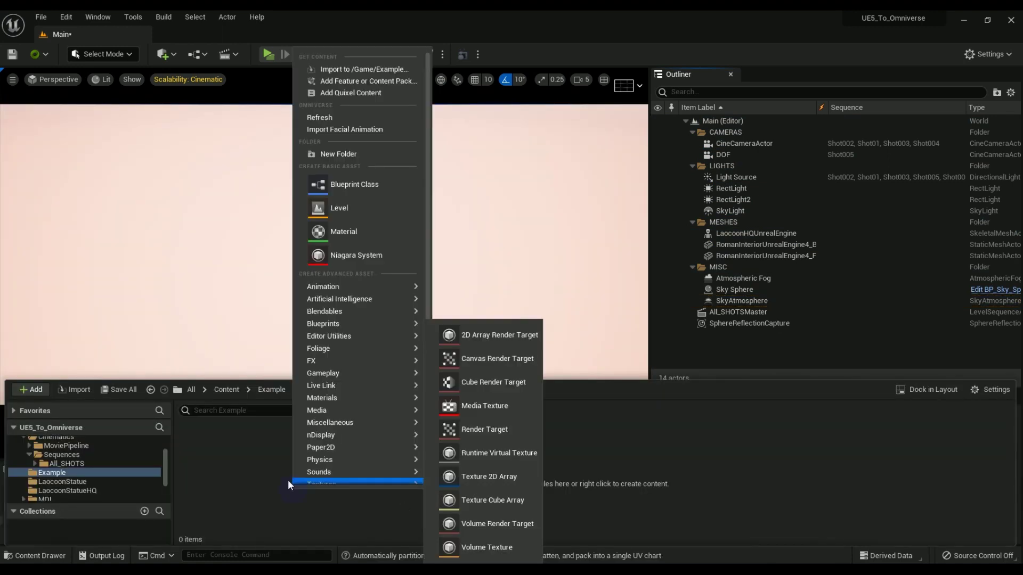
{"action": "left_click", "coordinate": [355, 70]}
{"action": "double_click", "coordinate": [156, 152]}
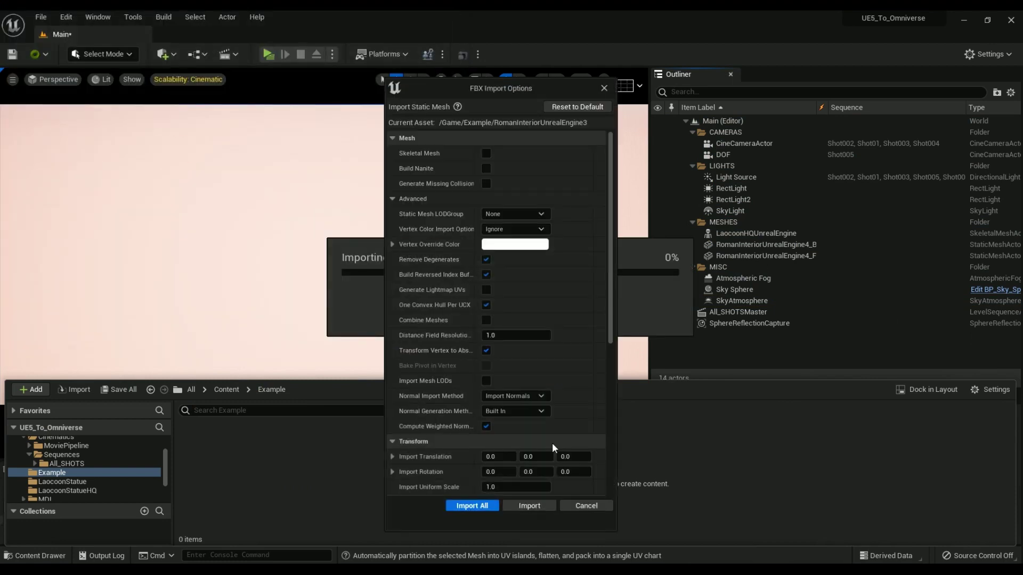
{"action": "scroll", "coordinate": [542, 294], "scroll_direction": "down", "scroll_amount": 8}
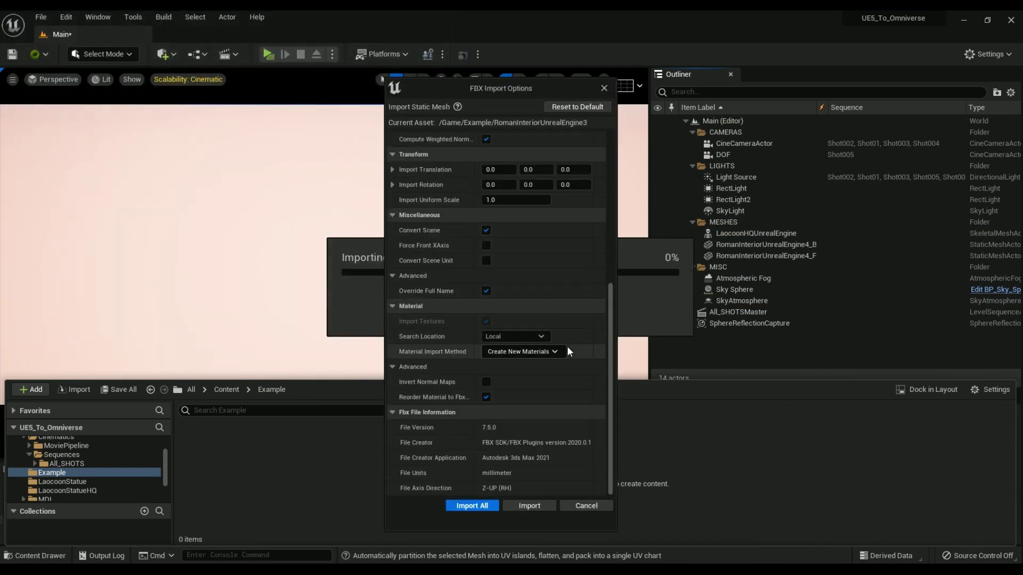
{"action": "left_click", "coordinate": [517, 506]}
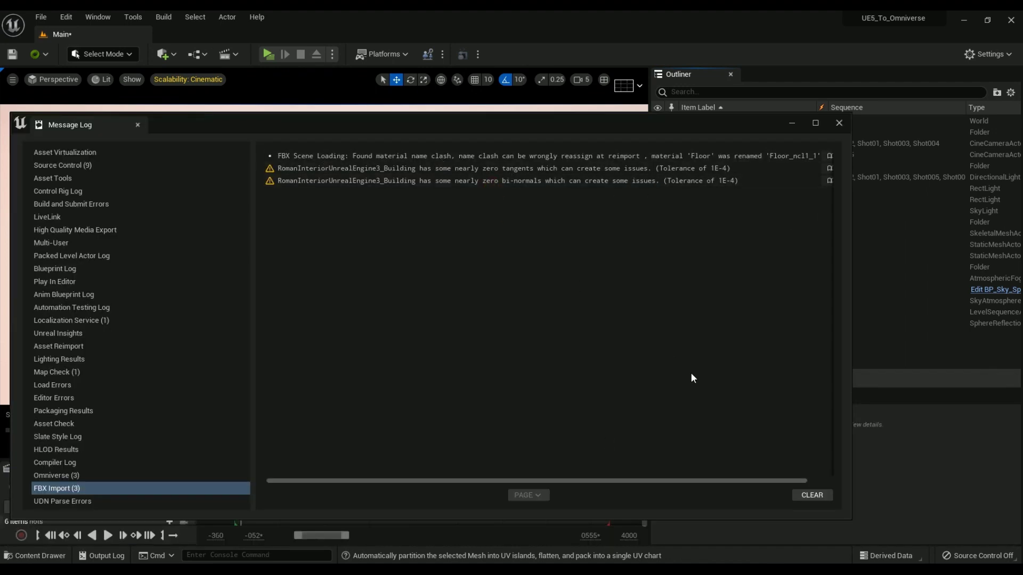
{"action": "left_click", "coordinate": [838, 124]}
Step: Place the imported RomanInteriorUnrealEngine3_Building mesh in the level and focus on it
{"action": "left_click", "coordinate": [35, 555]}
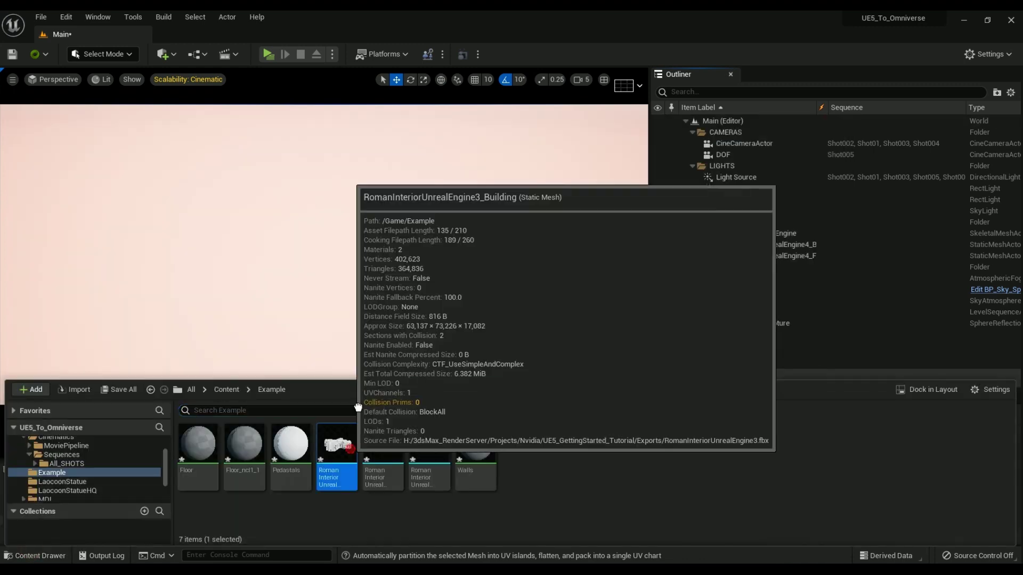
{"action": "left_click_drag", "start_coordinate": [326, 471], "coordinate": [295, 313]}
{"action": "key", "text": "f"}
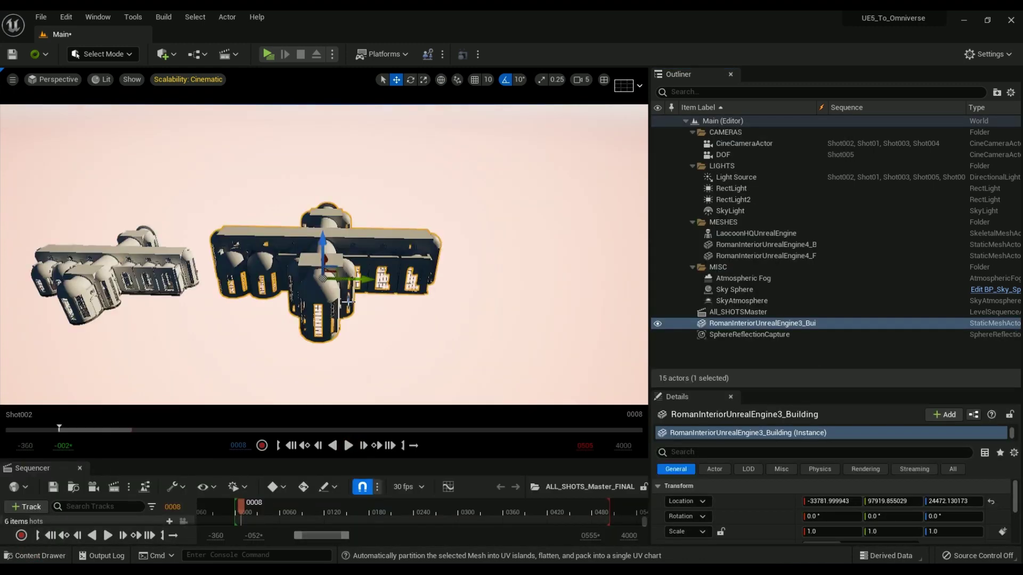
{"action": "scroll", "coordinate": [348, 302], "scroll_direction": "up", "scroll_amount": 3}
Step: Open the imported pedestals mesh from the Example folder, inspect its UV Channel 0 layout, and close the mesh editor
{"action": "left_click", "coordinate": [35, 555]}
{"action": "double_click", "coordinate": [449, 452]}
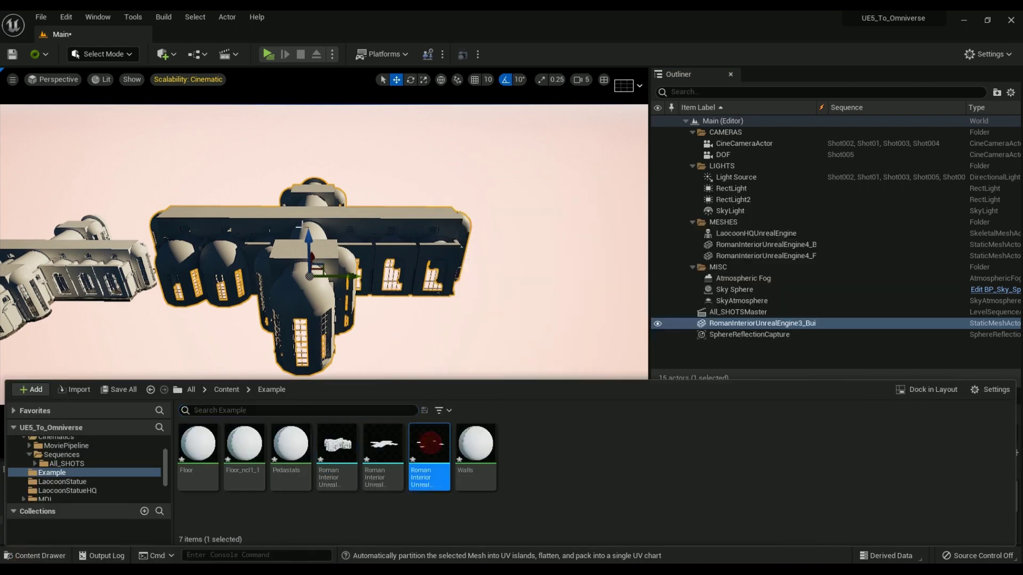
{"action": "left_click", "coordinate": [399, 89]}
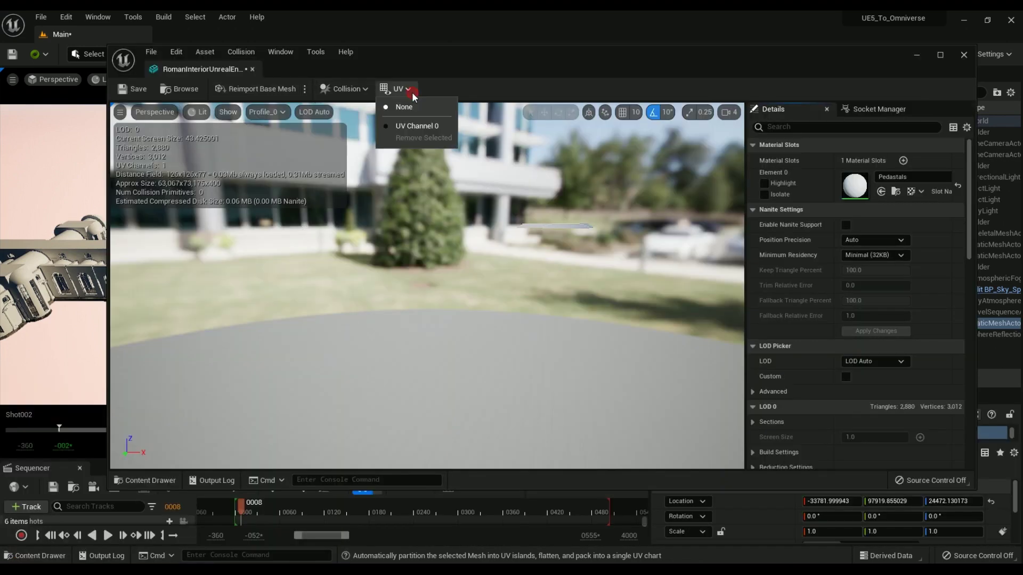
{"action": "left_click", "coordinate": [413, 125]}
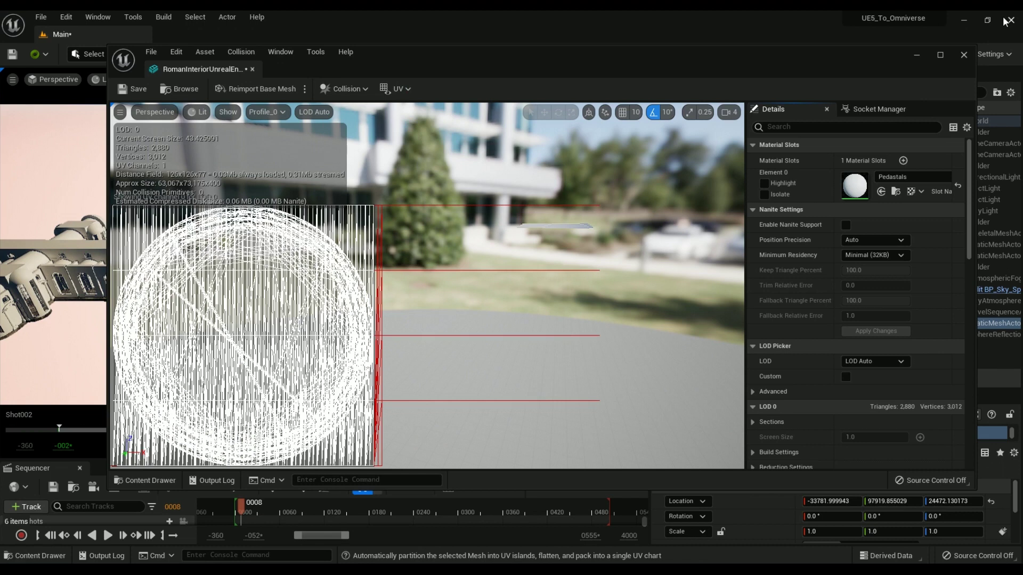
{"action": "left_click", "coordinate": [969, 59]}
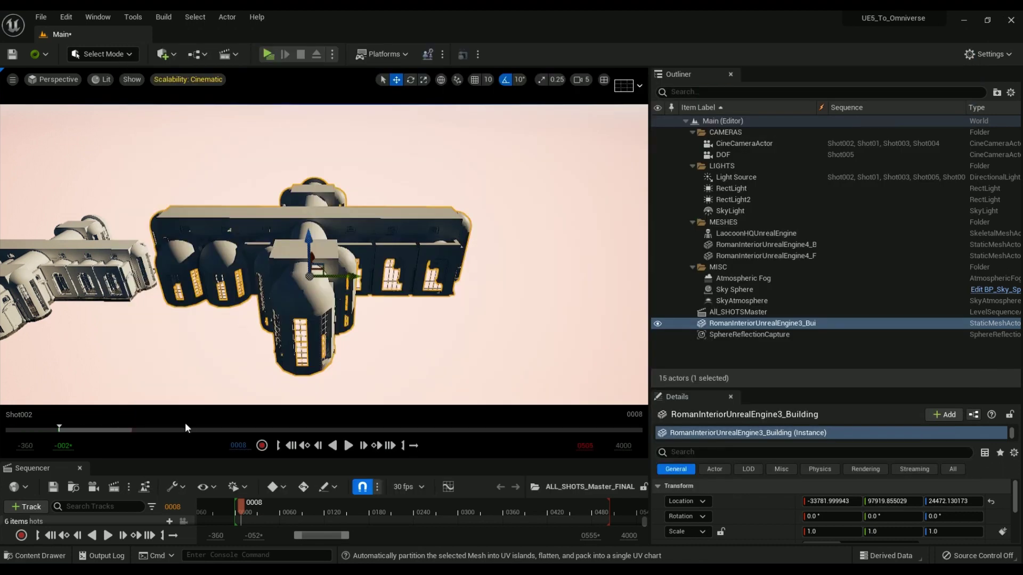
Step: Generate UVs for RomanInteriorUnrealEngine3_Building with AutoUV in Modeling Mode using Patch Builder, and start its export to Omniverse
{"action": "left_click", "coordinate": [133, 51]}
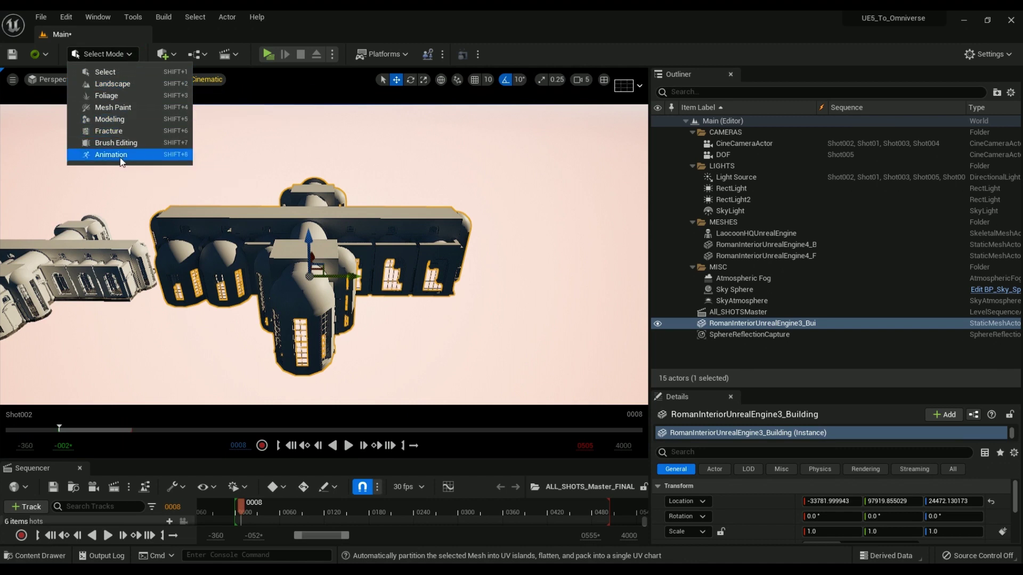
{"action": "left_click", "coordinate": [118, 120]}
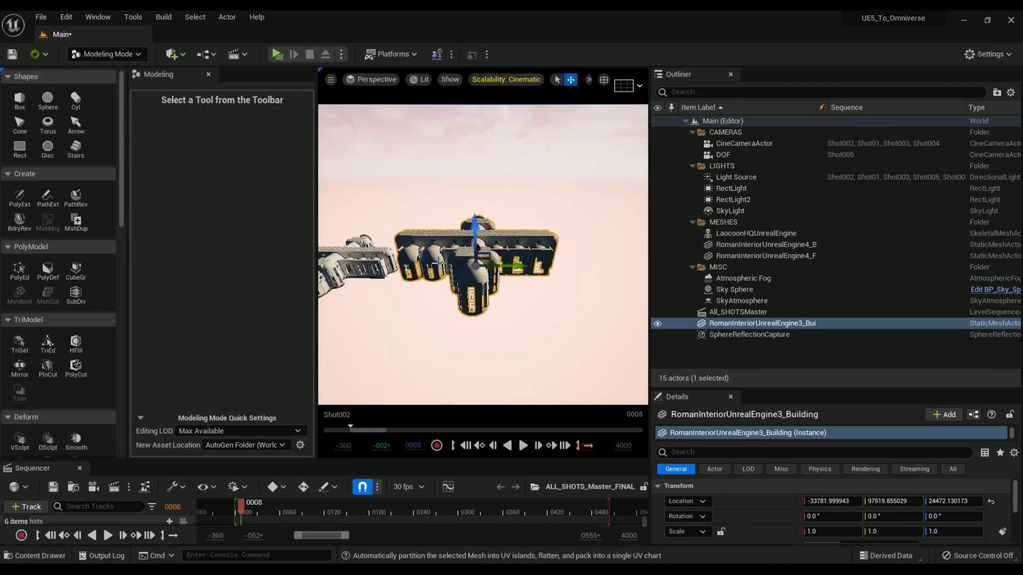
{"action": "scroll", "coordinate": [31, 336], "scroll_direction": "down", "scroll_amount": 10}
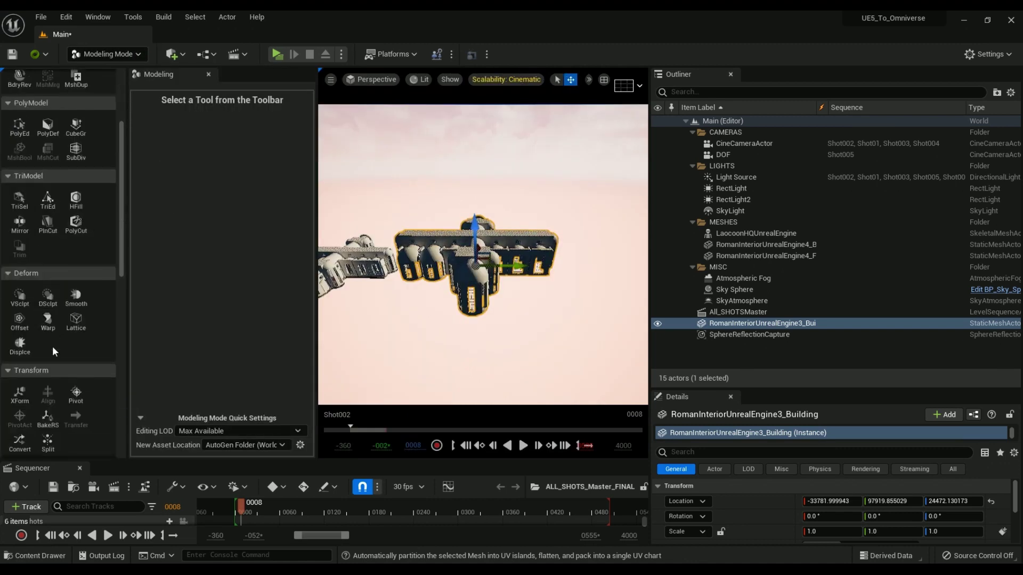
{"action": "scroll", "coordinate": [52, 340], "scroll_direction": "down", "scroll_amount": 5}
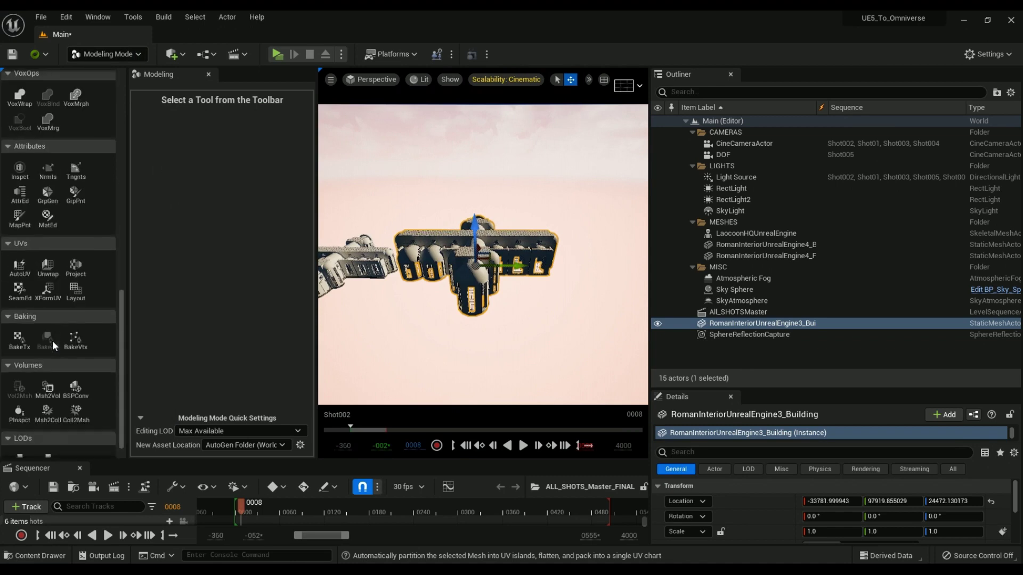
{"action": "left_click", "coordinate": [19, 270]}
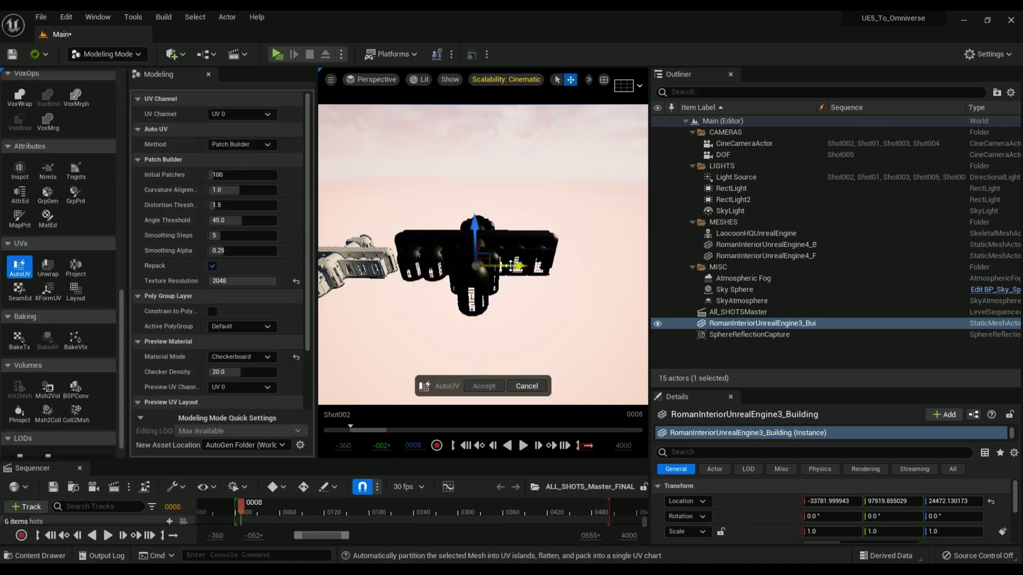
{"action": "right_click_drag", "start_coordinate": [545, 231], "coordinate": [589, 238]}
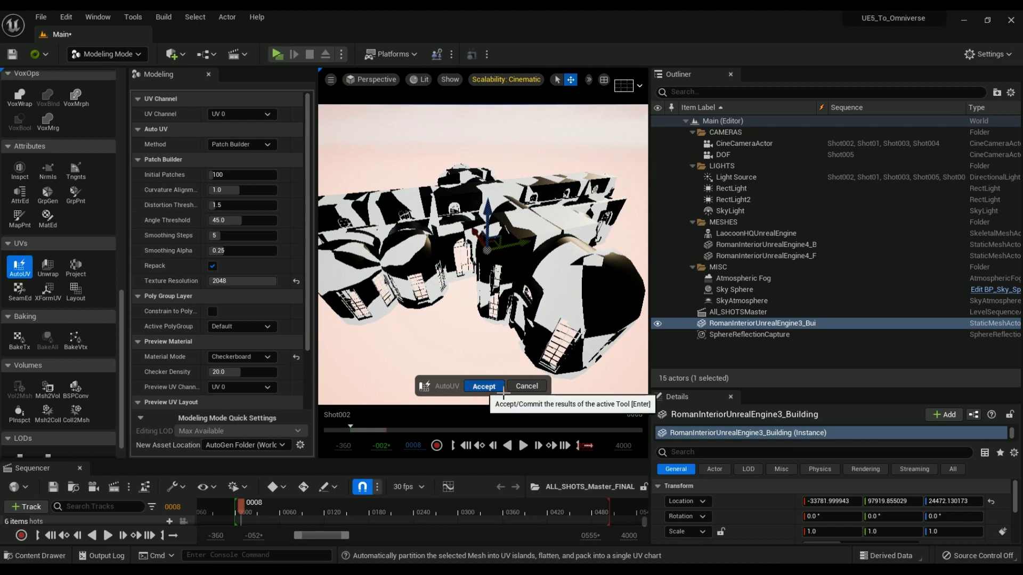
{"action": "left_click", "coordinate": [482, 387]}
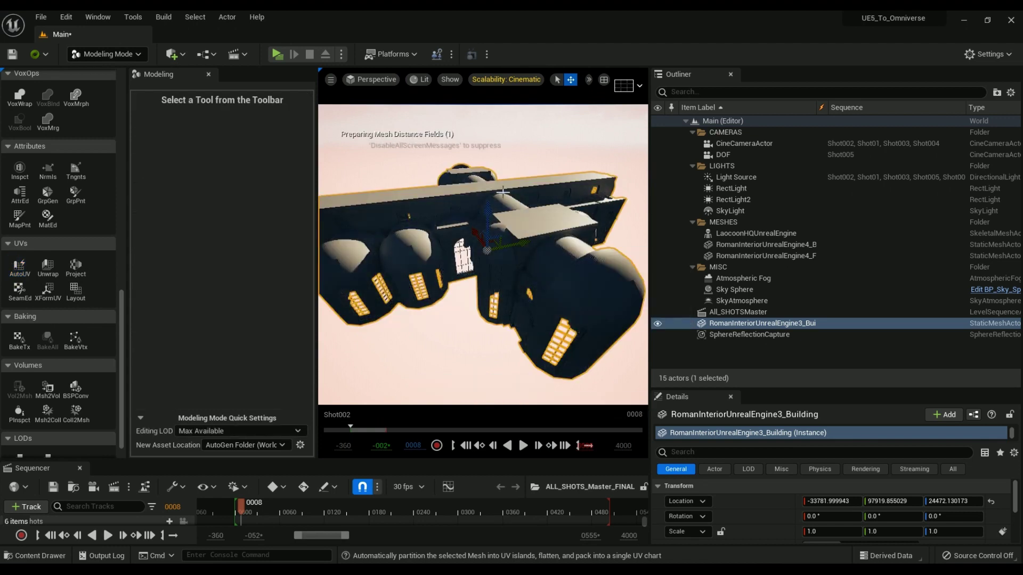
{"action": "right_click", "coordinate": [512, 231]}
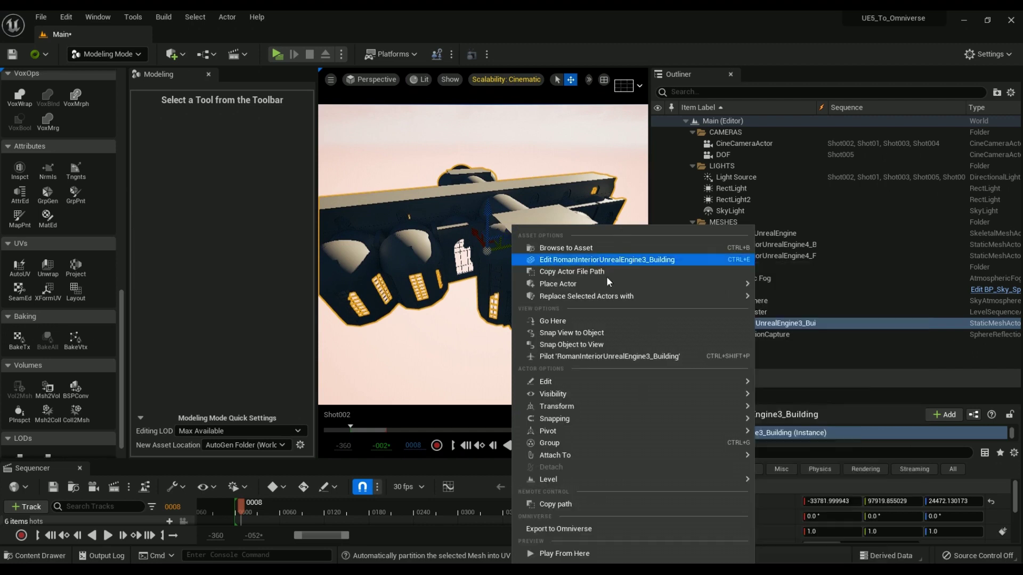
{"action": "left_click", "coordinate": [592, 529]}
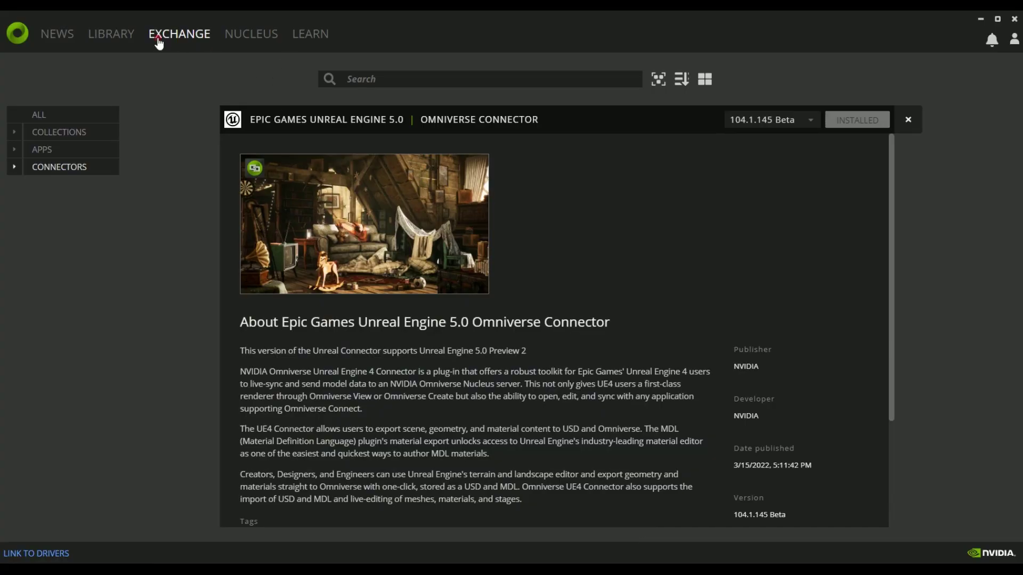
Step: Switch to the Omniverse Launcher and launch the Create app from the Exchange
{"action": "left_click", "coordinate": [158, 43]}
{"action": "left_click", "coordinate": [302, 236]}
{"action": "left_click", "coordinate": [860, 122]}
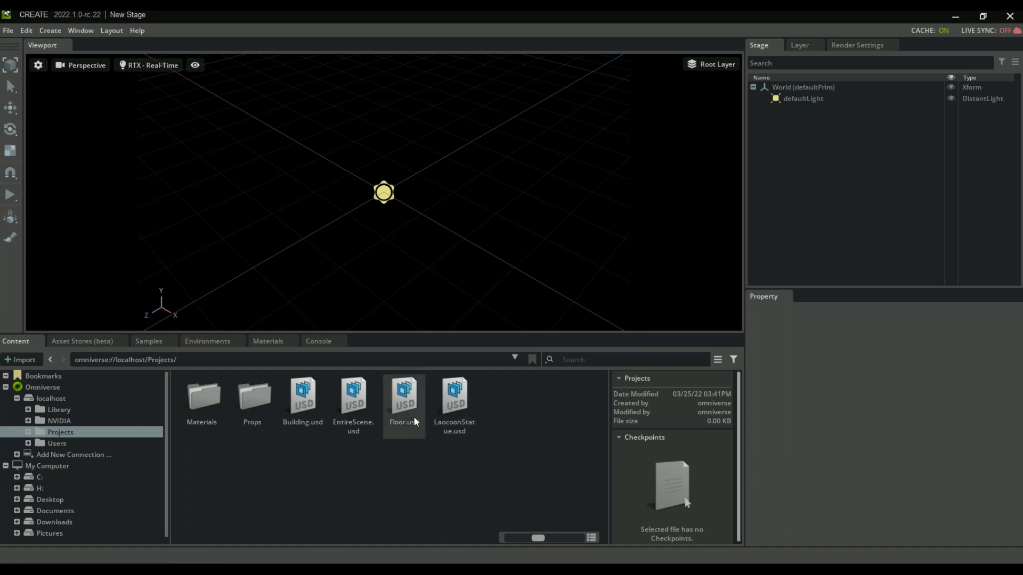
Step: Insert Floor.usd from the localhost Projects folder as a sublayer of the new stage and bring the whole floor into view
{"action": "left_click", "coordinate": [460, 404]}
{"action": "left_click", "coordinate": [404, 400]}
{"action": "right_click", "coordinate": [408, 397]}
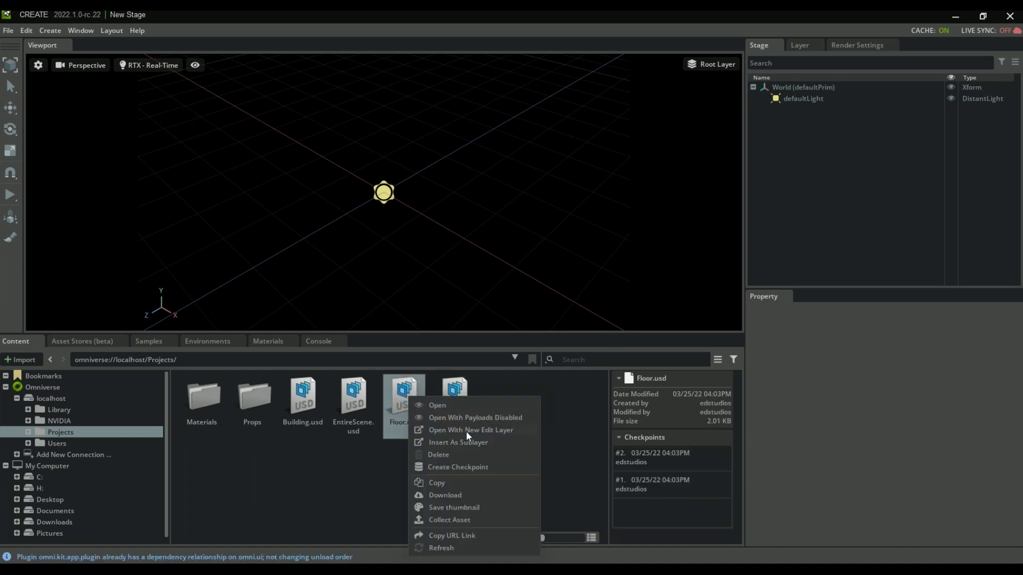
{"action": "left_click", "coordinate": [466, 444]}
{"action": "left_click_drag", "start_coordinate": [495, 213], "coordinate": [616, 128], "text": "alt"}
{"action": "right_click_drag", "start_coordinate": [616, 129], "coordinate": [627, 138]}
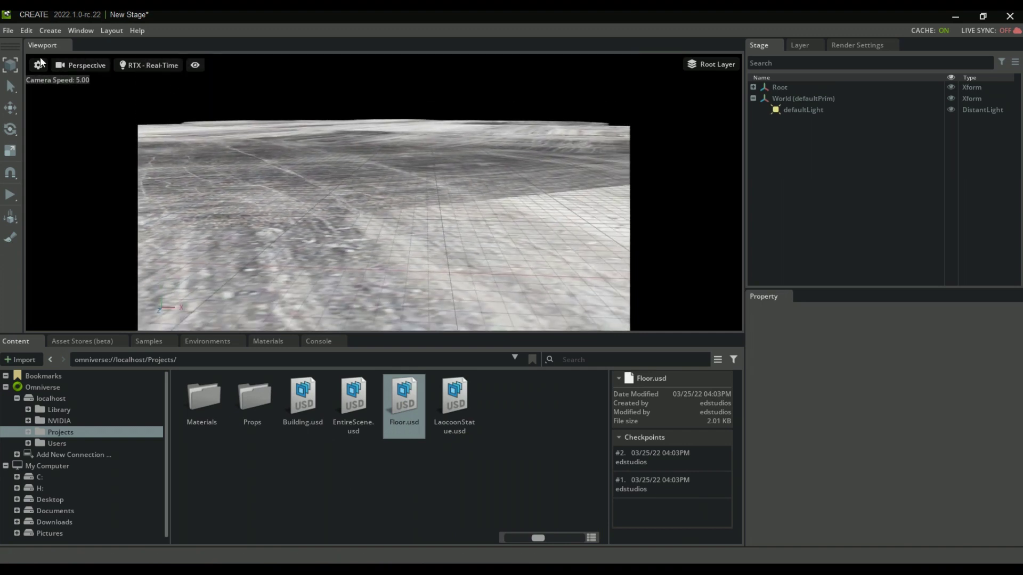
{"action": "left_click", "coordinate": [39, 64]}
{"action": "left_click", "coordinate": [164, 58]}
{"action": "right_click_drag", "start_coordinate": [337, 155], "coordinate": [571, 286]}
{"action": "key", "text": "s"}
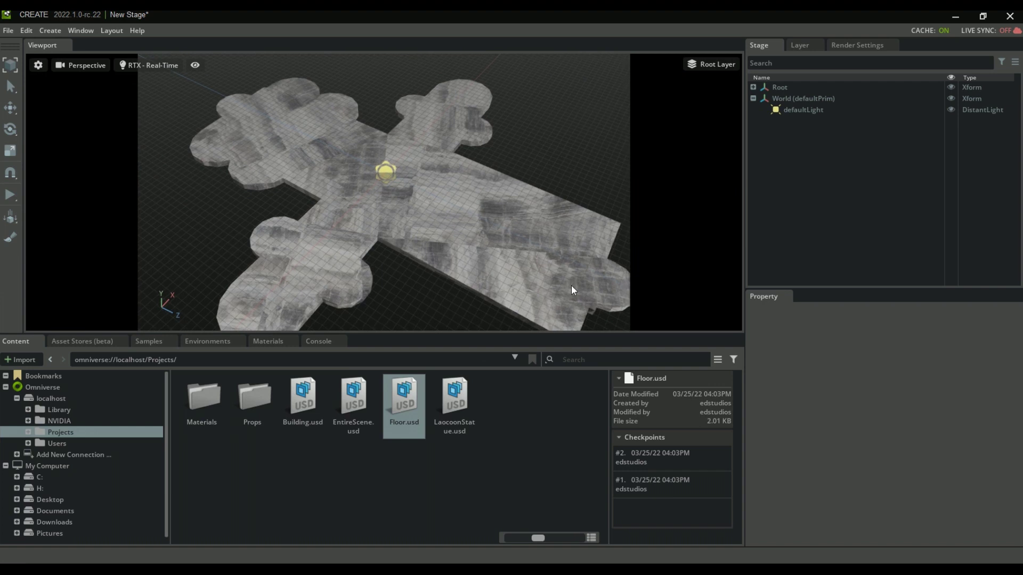
Step: Insert LaocoonStatue.usd as a sublayer of the stage
{"action": "left_click", "coordinate": [457, 400]}
{"action": "right_click", "coordinate": [457, 400]}
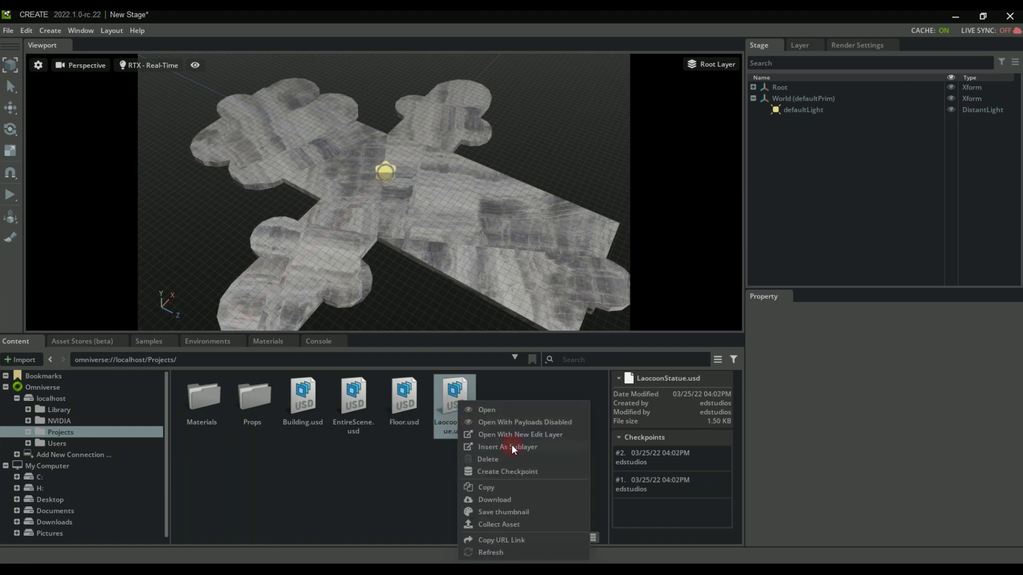
{"action": "left_click", "coordinate": [511, 444]}
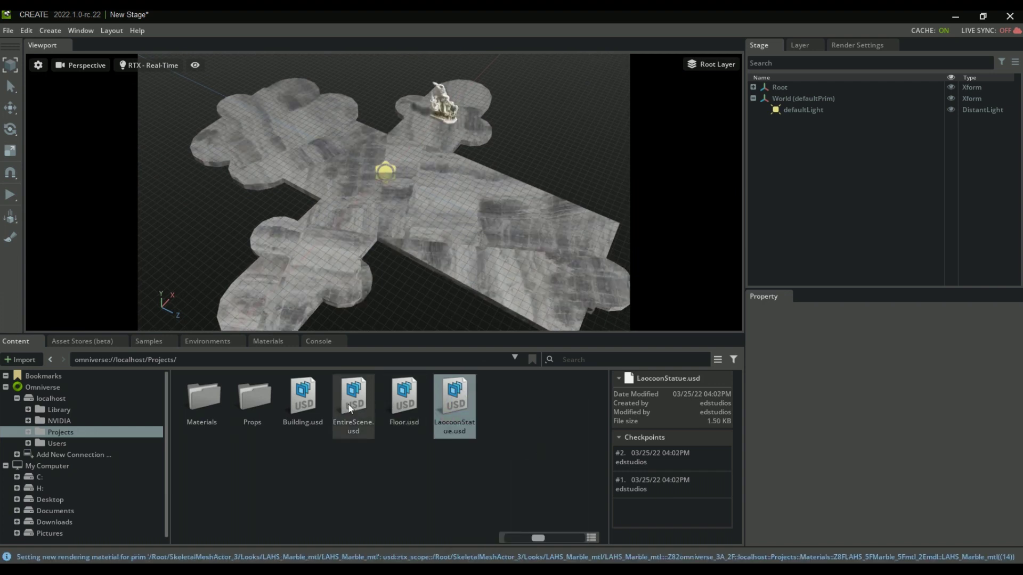
Step: Insert Building.usd as a sublayer and frame the statue from inside the building
{"action": "left_click", "coordinate": [303, 399]}
{"action": "right_click", "coordinate": [302, 394]}
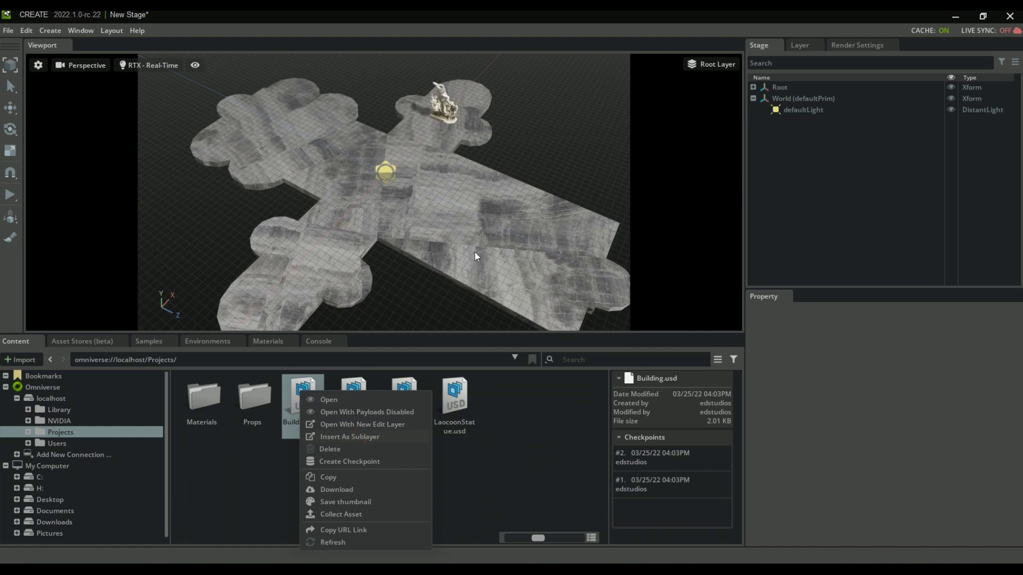
{"action": "key", "text": "w"}
{"action": "right_click_drag", "start_coordinate": [497, 216], "coordinate": [605, 78]}
{"action": "key", "text": "w"}
Step: Switch the viewport renderer to RTX - Interactive (Path Tracing)
{"action": "left_click", "coordinate": [159, 64]}
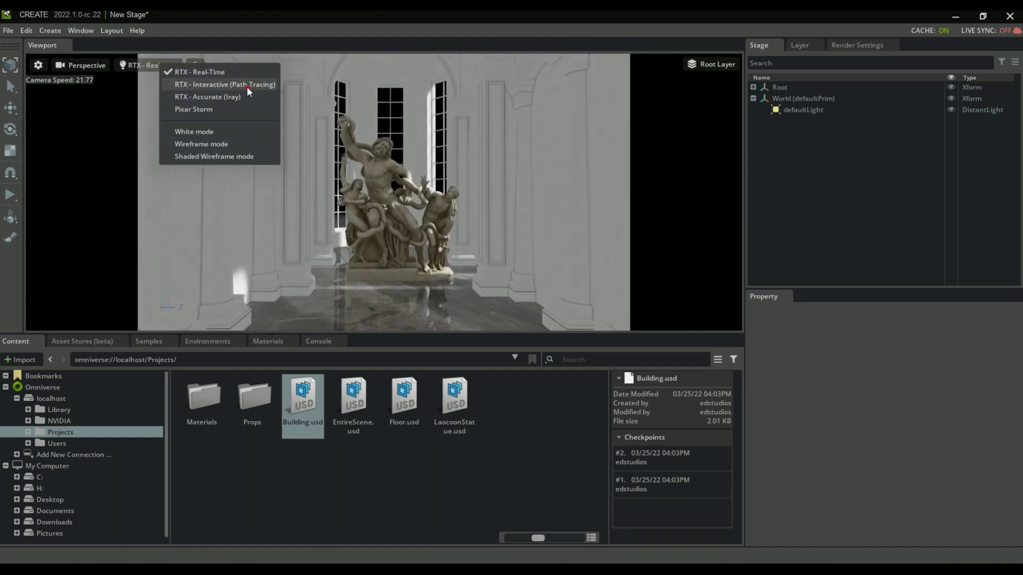
{"action": "left_click", "coordinate": [247, 85]}
{"action": "right_click_drag", "start_coordinate": [443, 245], "coordinate": [445, 246]}
Step: Rotate the default light to 328.1 on the X axis and check the sunlight on the statue
{"action": "left_click", "coordinate": [782, 110]}
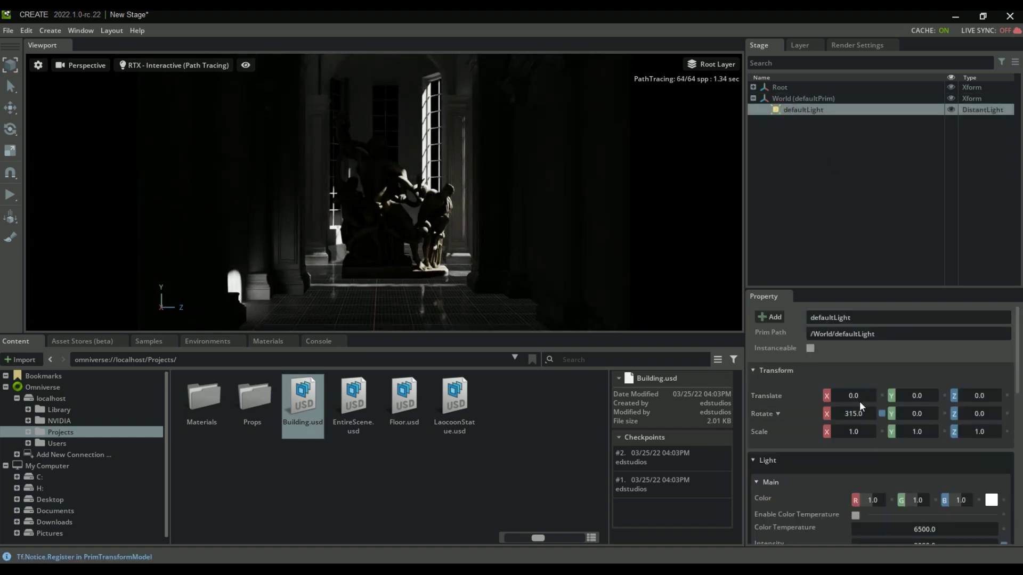
{"action": "left_click_drag", "start_coordinate": [856, 419], "coordinate": [926, 429]}
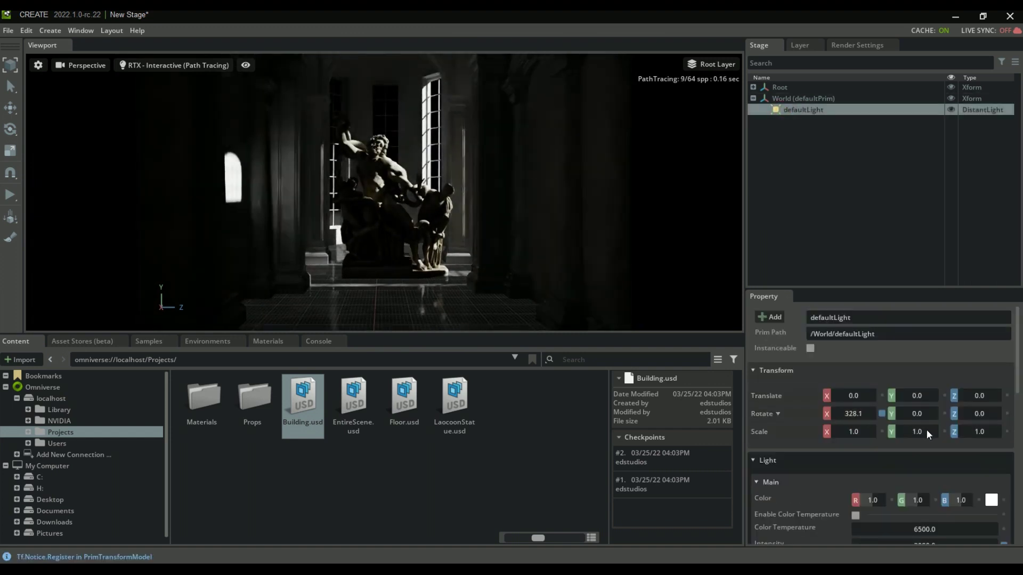
{"action": "key", "text": "w"}
{"action": "right_click_drag", "start_coordinate": [440, 182], "coordinate": [442, 222]}
{"action": "key", "text": "e"}
{"action": "scroll", "coordinate": [442, 221], "scroll_direction": "down", "scroll_amount": 10}
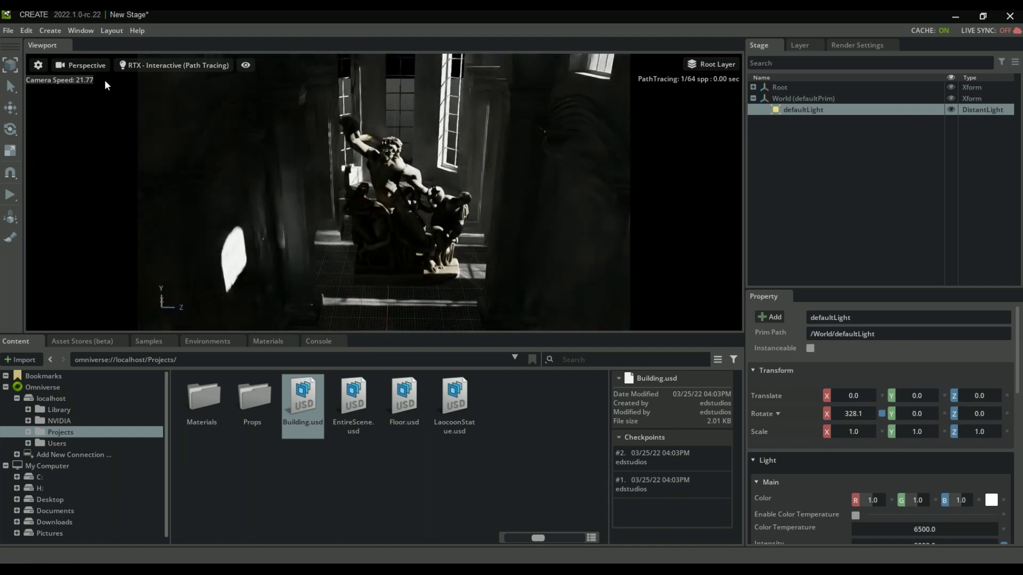
Step: Create a new stage without saving the current one
{"action": "left_click", "coordinate": [14, 32]}
{"action": "left_click", "coordinate": [145, 74]}
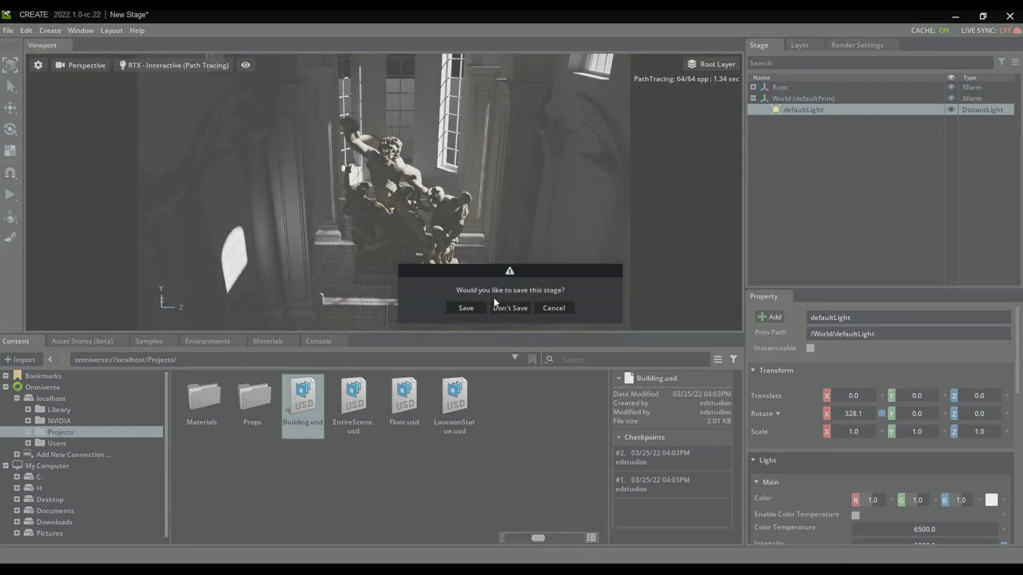
{"action": "left_click", "coordinate": [515, 307]}
Step: Insert EntireScene.usd as a sublayer of the new stage and frame the statue from inside the building
{"action": "left_click", "coordinate": [350, 395]}
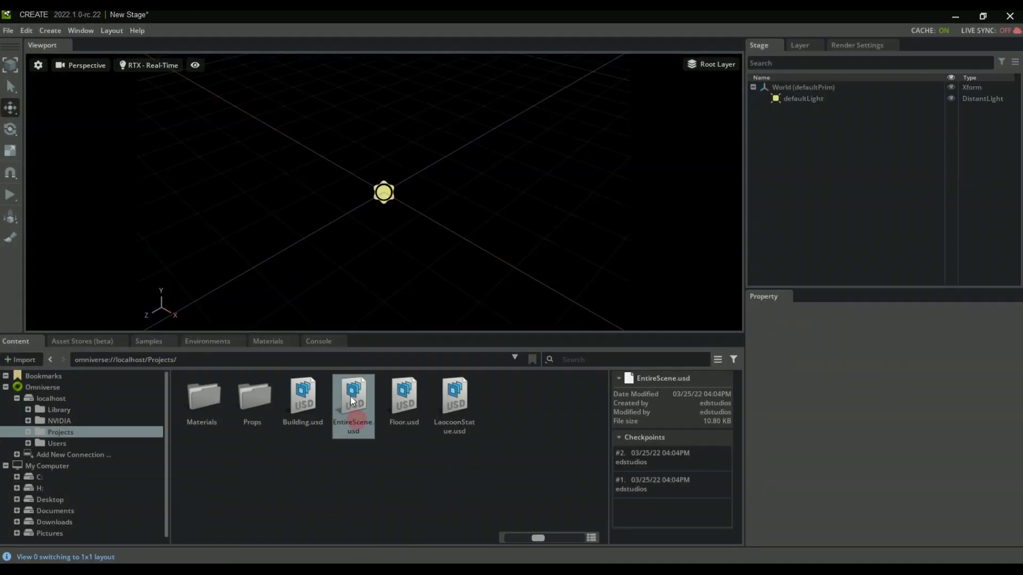
{"action": "right_click", "coordinate": [347, 393]}
{"action": "left_click", "coordinate": [397, 442]}
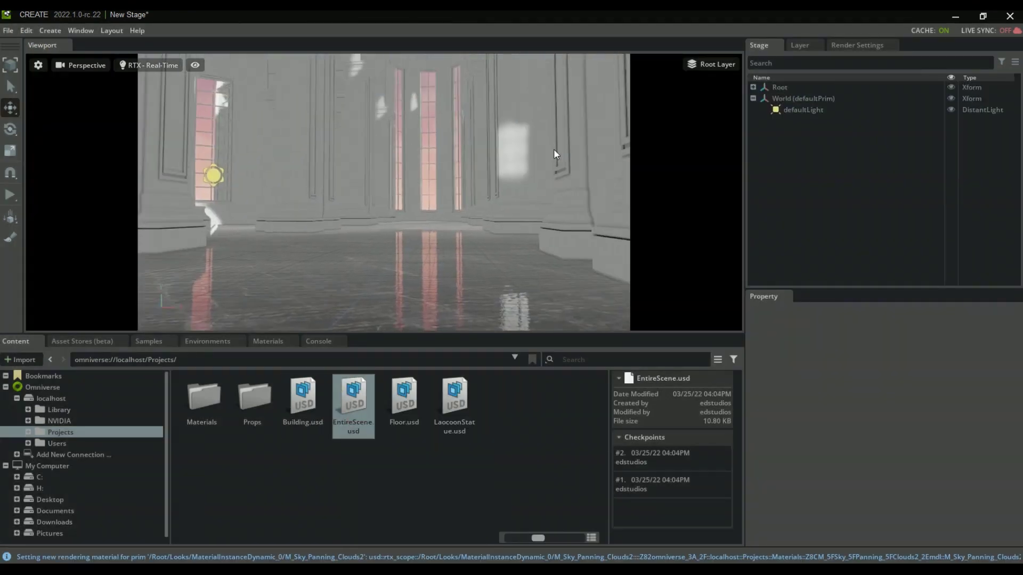
{"action": "right_click_drag", "start_coordinate": [17, 155], "coordinate": [6, 156]}
{"action": "right_click", "coordinate": [243, 160]}
{"action": "right_click_drag", "start_coordinate": [540, 177], "coordinate": [219, 177]}
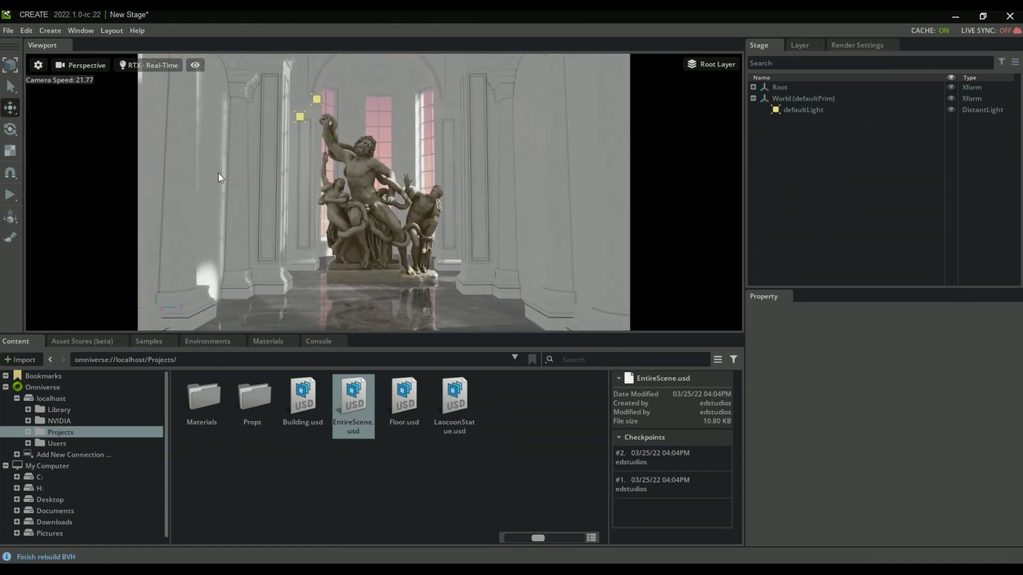
Step: Render the full scene in the viewport with RTX - Interactive (Path Tracing), keeping the statue in frame
{"action": "left_click", "coordinate": [151, 65]}
{"action": "left_click", "coordinate": [198, 88]}
{"action": "right_click_drag", "start_coordinate": [389, 200], "coordinate": [389, 199]}
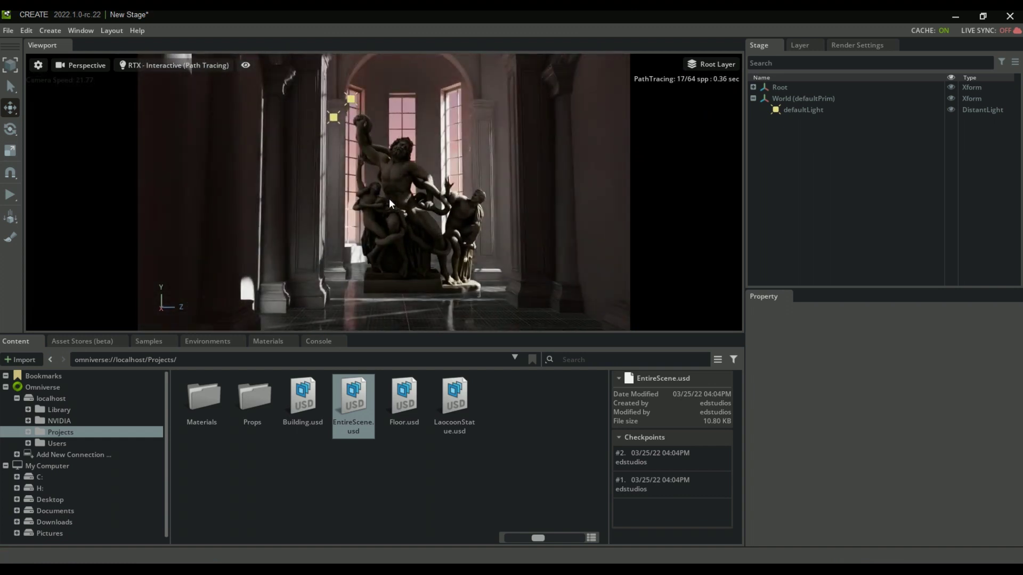
{"action": "key", "text": "d"}
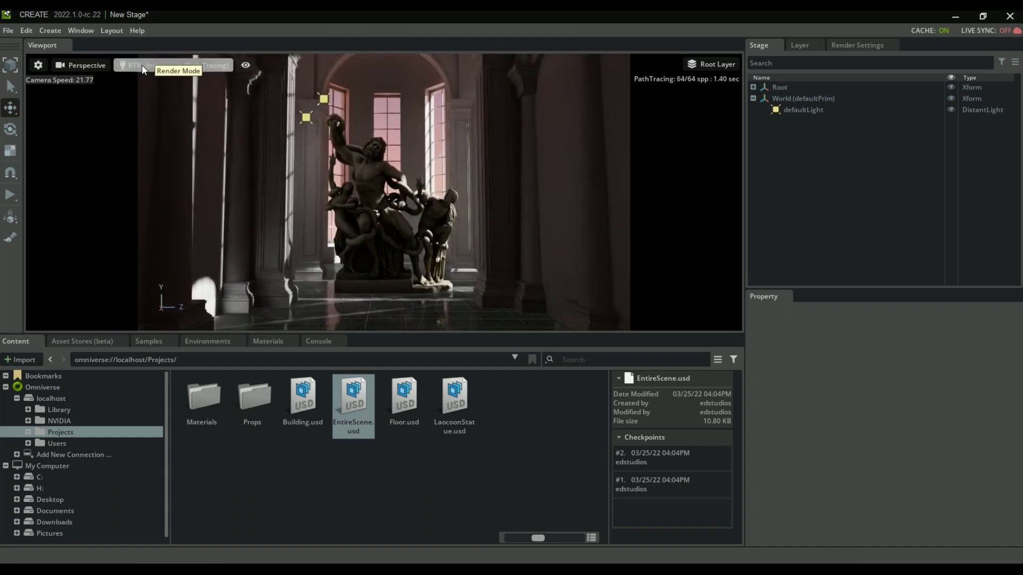
Step: Create a camera from the current perspective view and fine-tune its framing of the statue
{"action": "left_click", "coordinate": [83, 65]}
{"action": "mouse_move", "coordinate": [173, 74]}
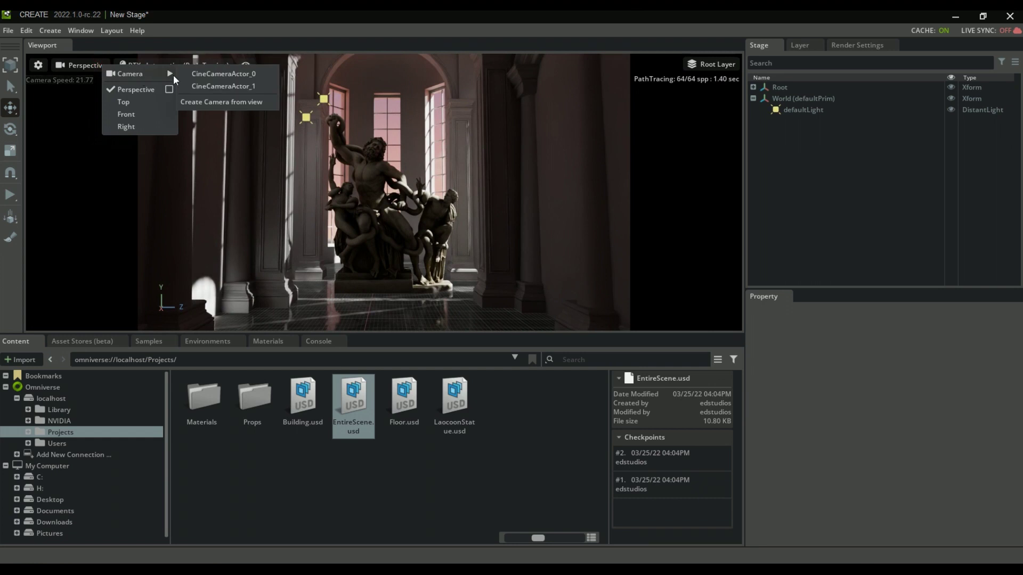
{"action": "left_click", "coordinate": [237, 102]}
{"action": "right_click_drag", "start_coordinate": [381, 232], "coordinate": [380, 234]}
{"action": "key", "text": "d"}
{"action": "key", "text": "a"}
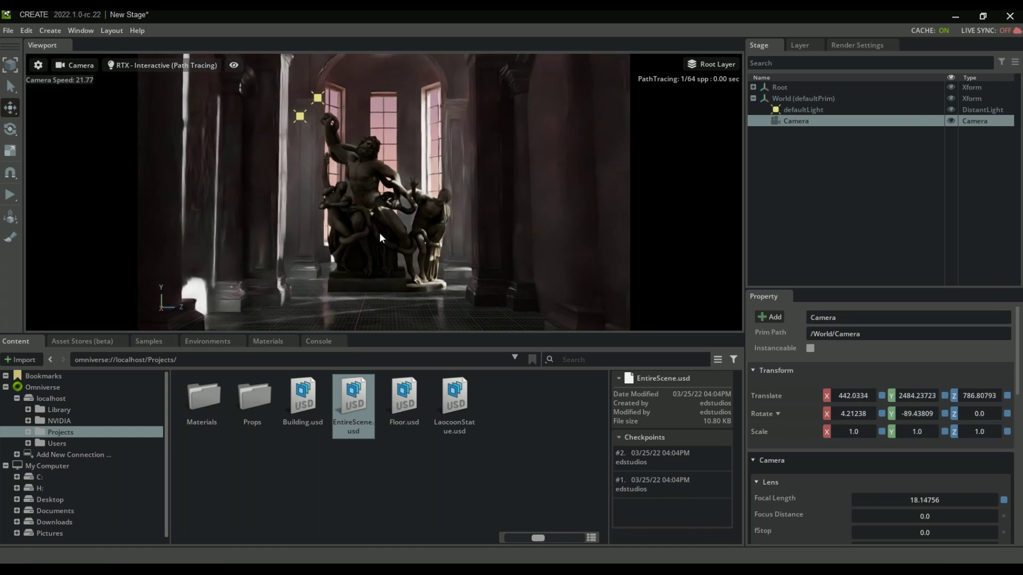
Step: Apply the Cirrus sky environment to the stage
{"action": "left_click", "coordinate": [267, 342]}
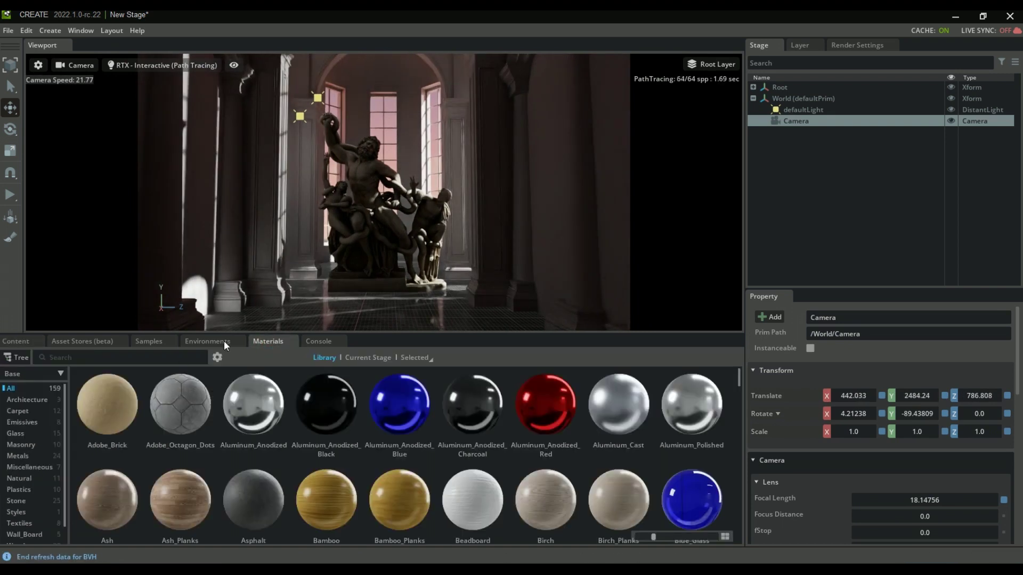
{"action": "left_click", "coordinate": [228, 343]}
{"action": "double_click", "coordinate": [117, 417]}
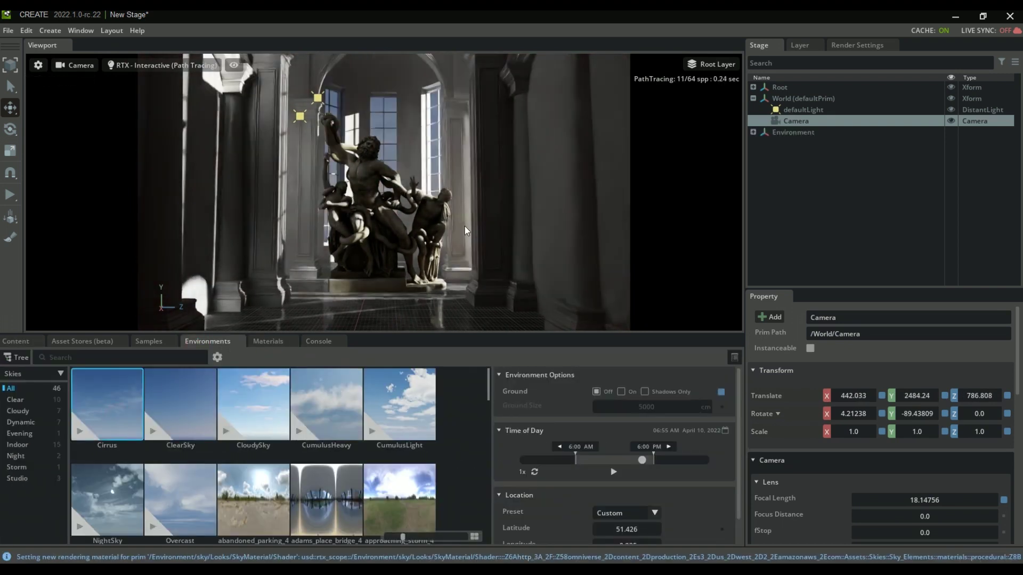
{"action": "left_click", "coordinate": [850, 212]}
Step: Enlarge the viewport and set the path-tracing Max Bounces to 46, Max Specular and Transmission Bounces to 25 and Max Fog Scattering Bounces to 10
{"action": "left_click", "coordinate": [848, 52]}
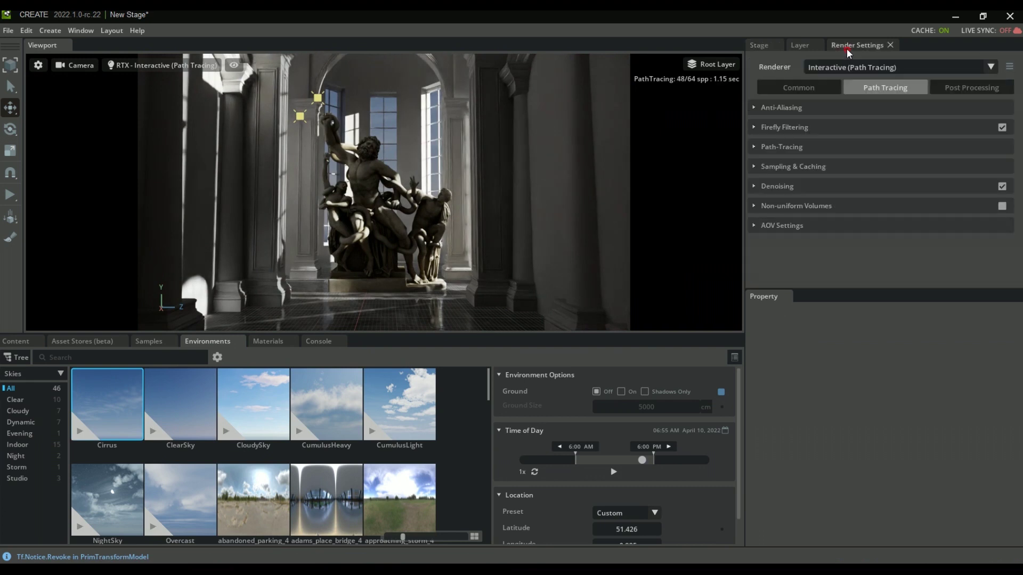
{"action": "left_click_drag", "start_coordinate": [575, 336], "coordinate": [570, 423]}
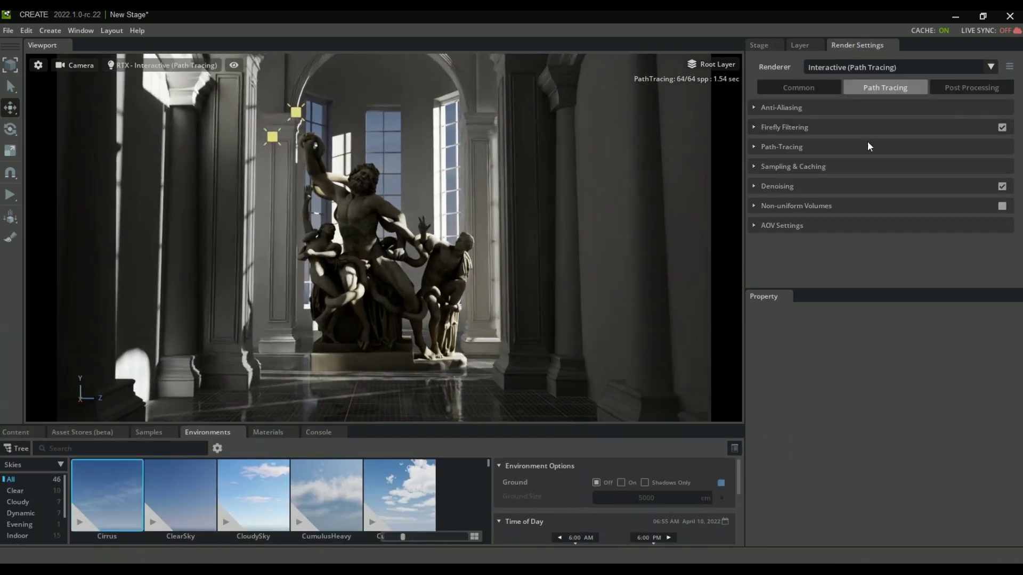
{"action": "left_click", "coordinate": [887, 151]}
{"action": "scroll", "coordinate": [930, 175], "scroll_direction": "down", "scroll_amount": 3}
{"action": "scroll", "coordinate": [940, 141], "scroll_direction": "up", "scroll_amount": 3}
{"action": "left_click_drag", "start_coordinate": [953, 173], "coordinate": [988, 193]}
{"action": "scroll", "coordinate": [911, 236], "scroll_direction": "down", "scroll_amount": 1}
{"action": "left_click_drag", "start_coordinate": [921, 186], "coordinate": [995, 189]}
{"action": "scroll", "coordinate": [935, 240], "scroll_direction": "down", "scroll_amount": 2}
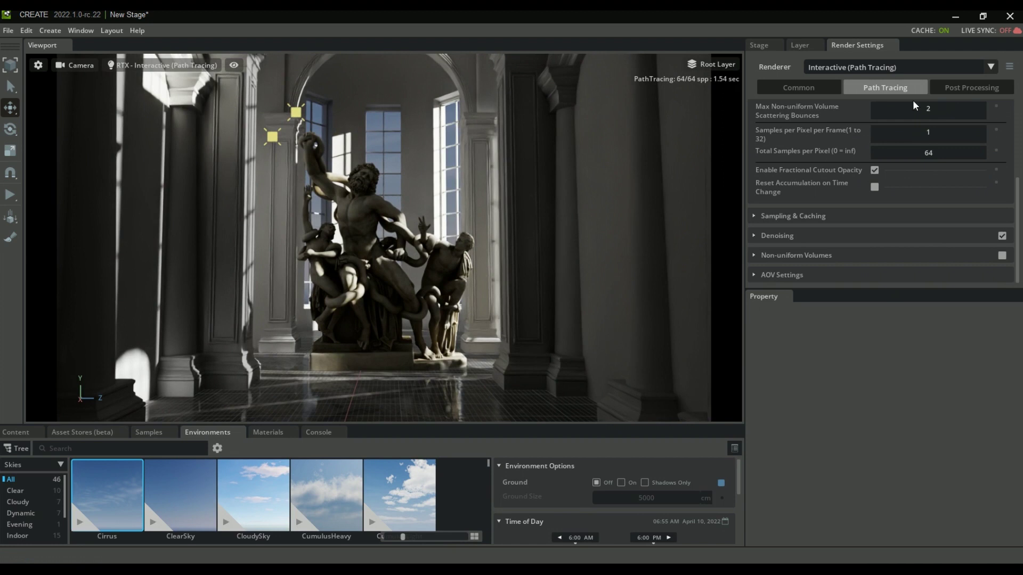
Step: Enable the Motion Blur and FFT Bloom post-processing effects
{"action": "left_click", "coordinate": [968, 88]}
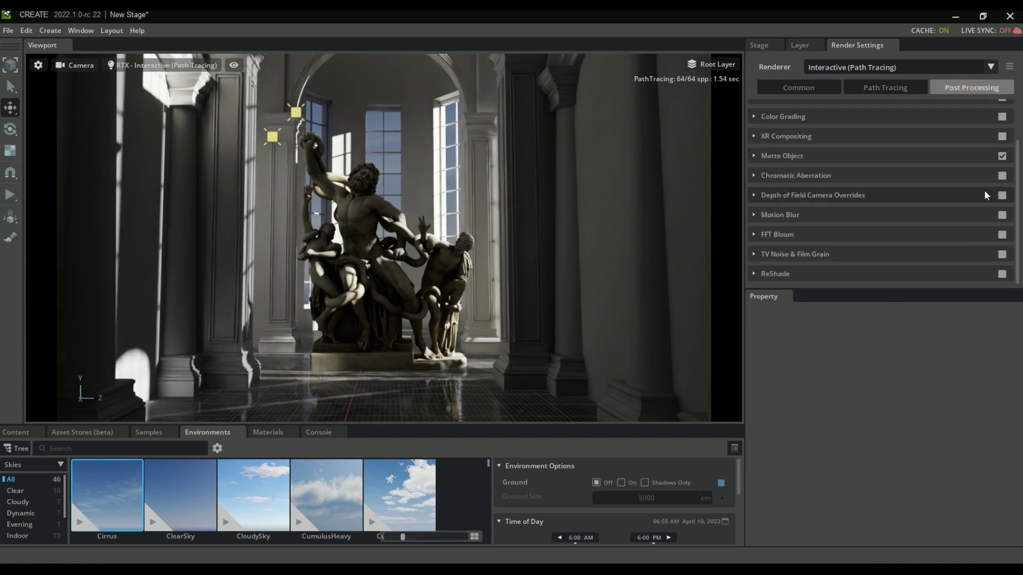
{"action": "left_click", "coordinate": [1002, 216]}
{"action": "left_click", "coordinate": [912, 215]}
{"action": "left_click", "coordinate": [906, 235]}
{"action": "left_click", "coordinate": [1002, 235]}
{"action": "scroll", "coordinate": [943, 216], "scroll_direction": "down", "scroll_amount": 1}
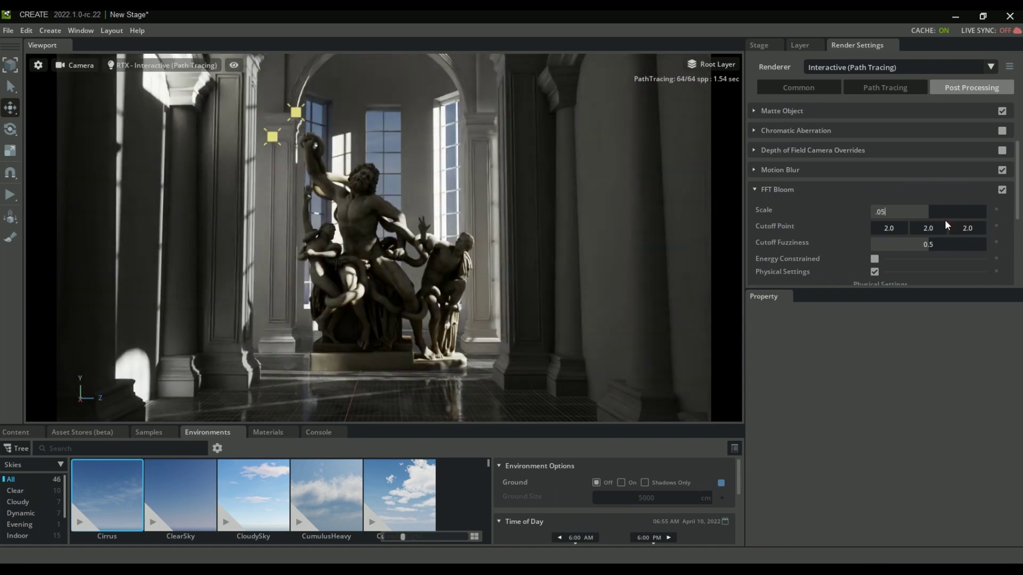
{"action": "left_click", "coordinate": [906, 190]}
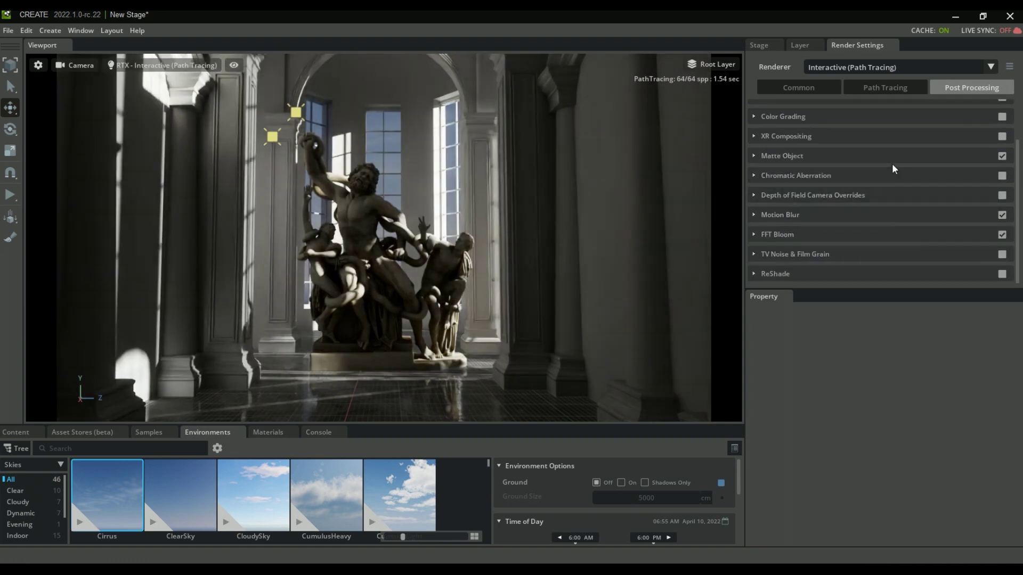
Step: Enable Global Volumetric Effects with Fog Height 21828, Fog Height Fall Off 463.67, Max Inscattering Distance about 258997 and Density Multiplier 0.18
{"action": "left_click", "coordinate": [874, 86]}
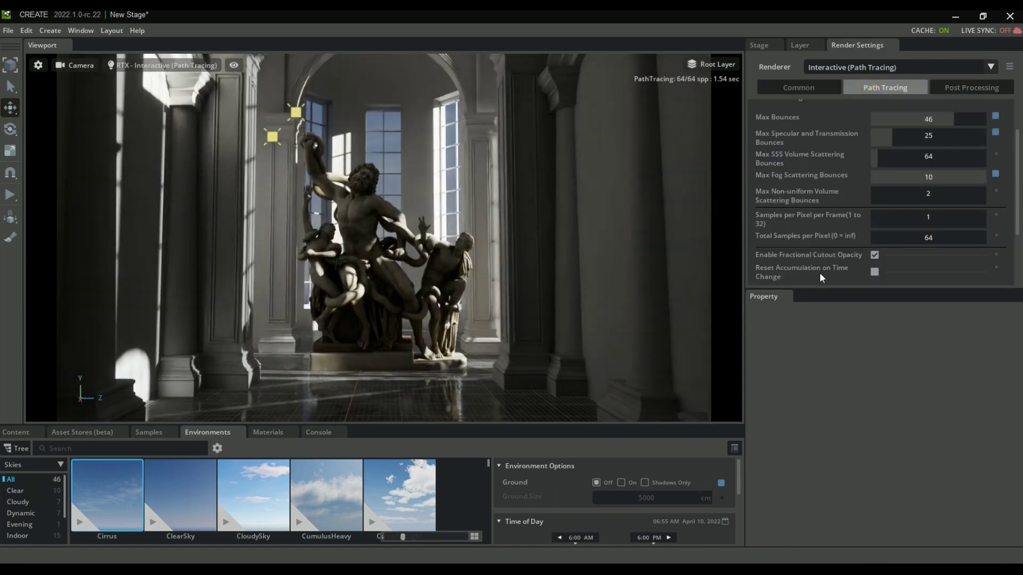
{"action": "left_click", "coordinate": [798, 88]}
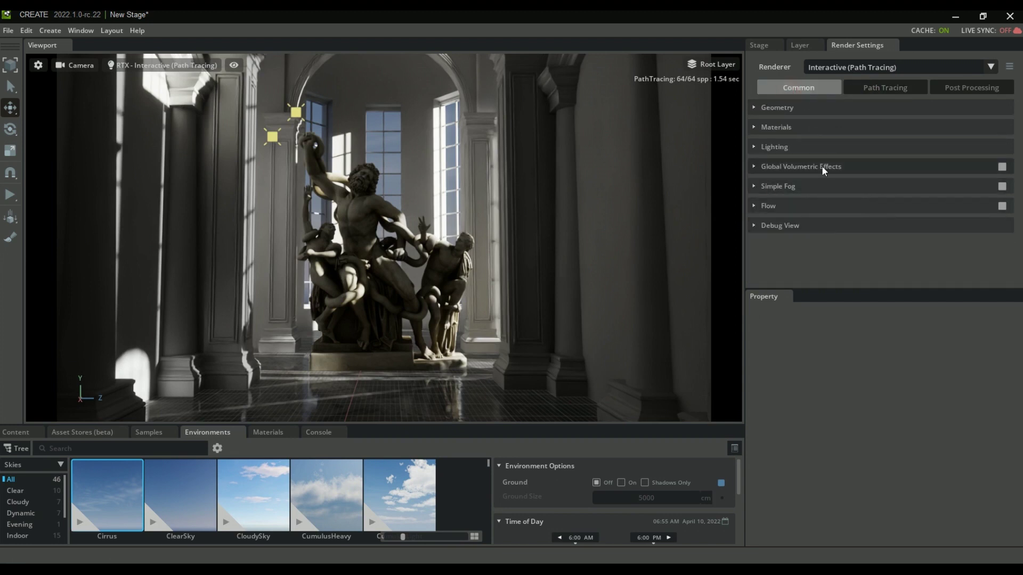
{"action": "left_click", "coordinate": [1002, 167]}
{"action": "scroll", "coordinate": [792, 202], "scroll_direction": "down", "scroll_amount": 2}
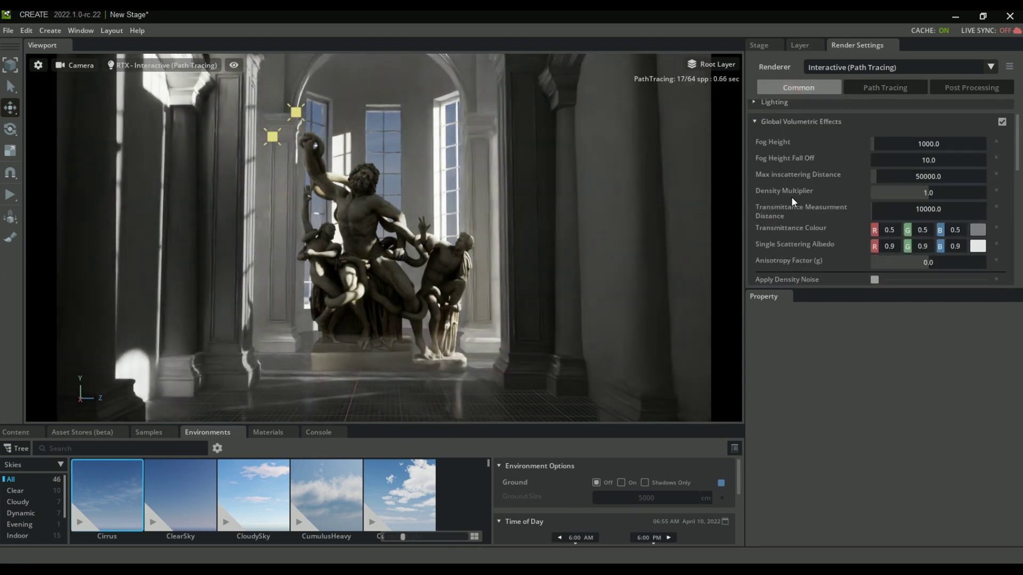
{"action": "left_click_drag", "start_coordinate": [877, 144], "coordinate": [897, 144]}
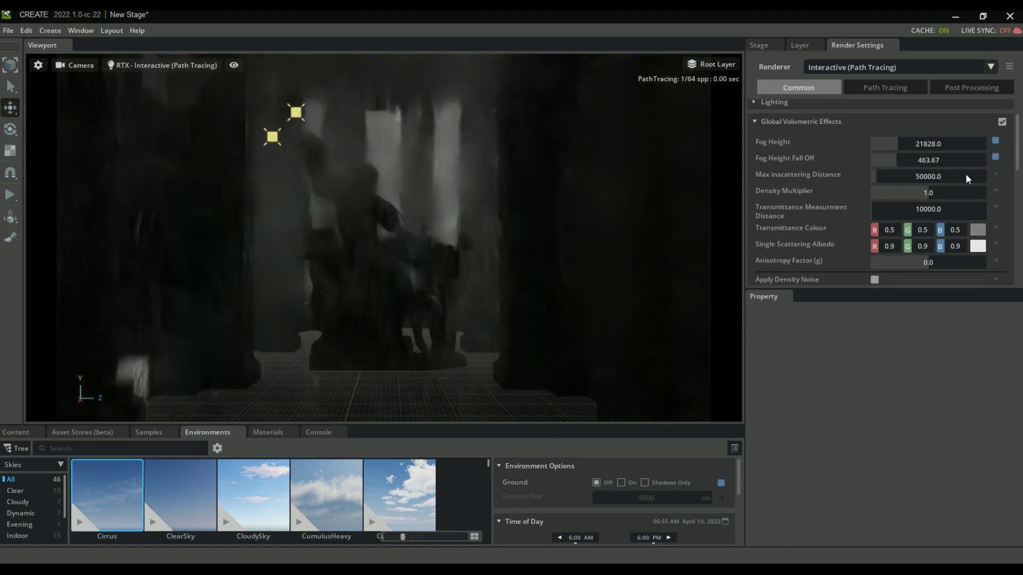
{"action": "mouse_move", "coordinate": [895, 179]}
{"action": "left_mouse_down"}
{"action": "mouse_move", "coordinate": [904, 196]}
{"action": "mouse_move", "coordinate": [886, 199]}
{"action": "left_mouse_up"}
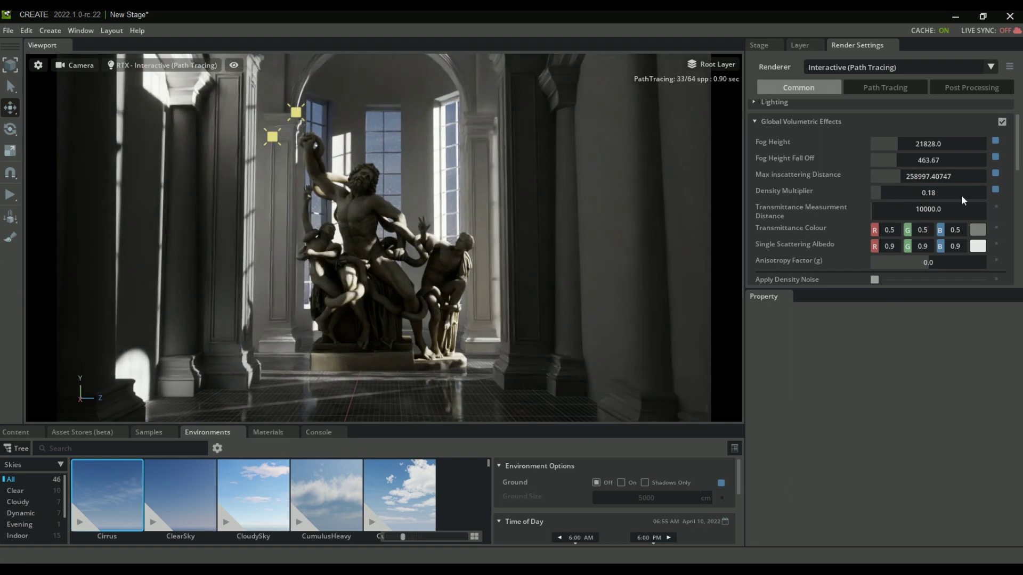
Step: Move the camera forward for a closer framing of the statue
{"action": "right_click_drag", "start_coordinate": [412, 261], "coordinate": [409, 258]}
{"action": "key", "text": "w"}
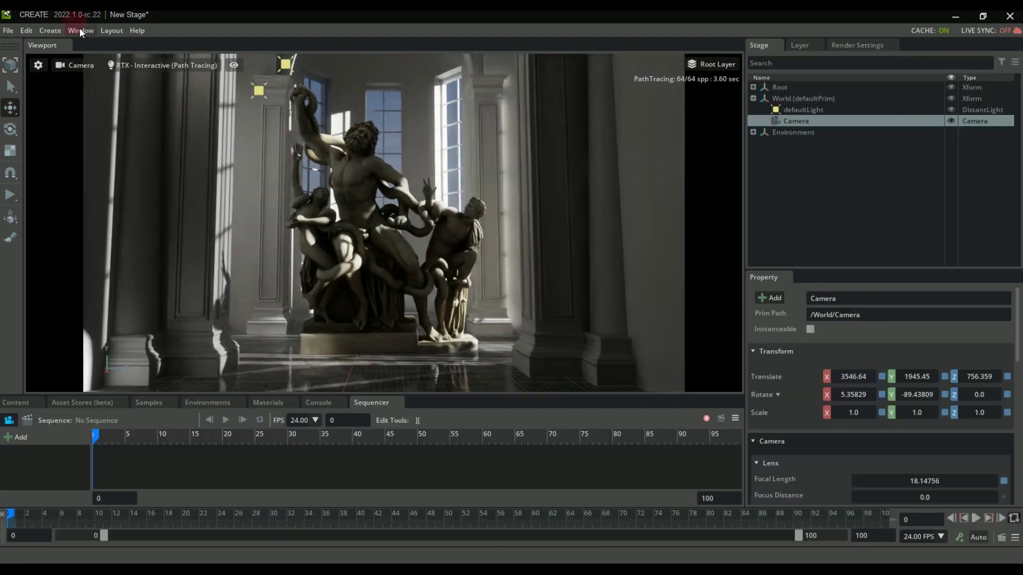
Step: Look through the featured extensions to check that the Sequencer and Animation Timeline windows are enabled
{"action": "left_click", "coordinate": [81, 31]}
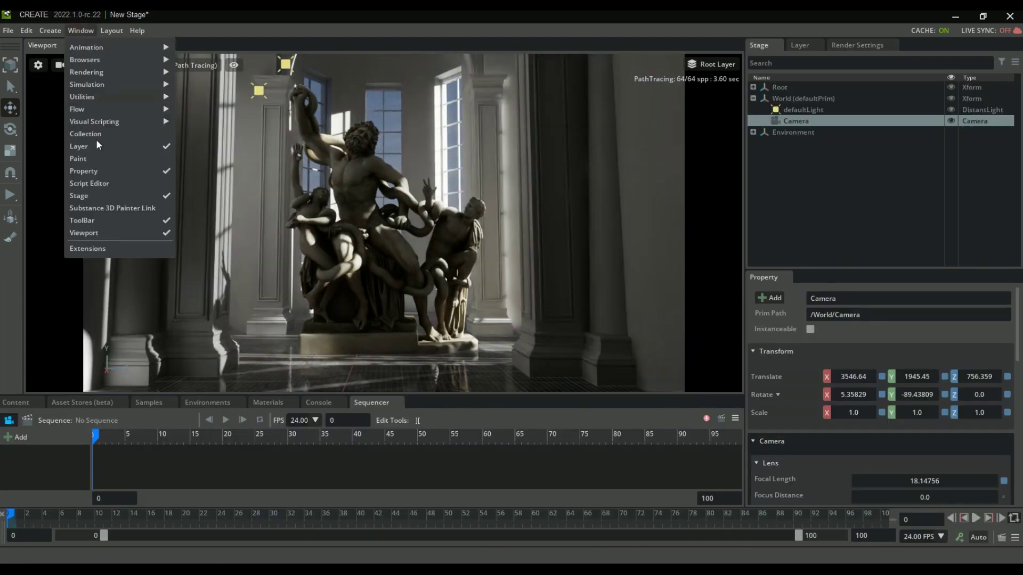
{"action": "left_click", "coordinate": [88, 249]}
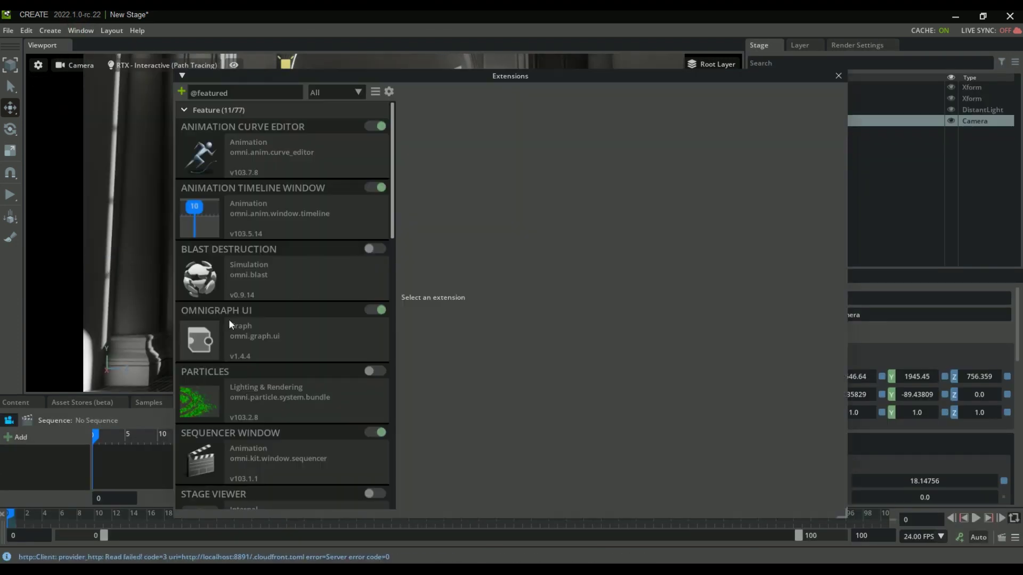
{"action": "scroll", "coordinate": [303, 374], "scroll_direction": "down", "scroll_amount": 10}
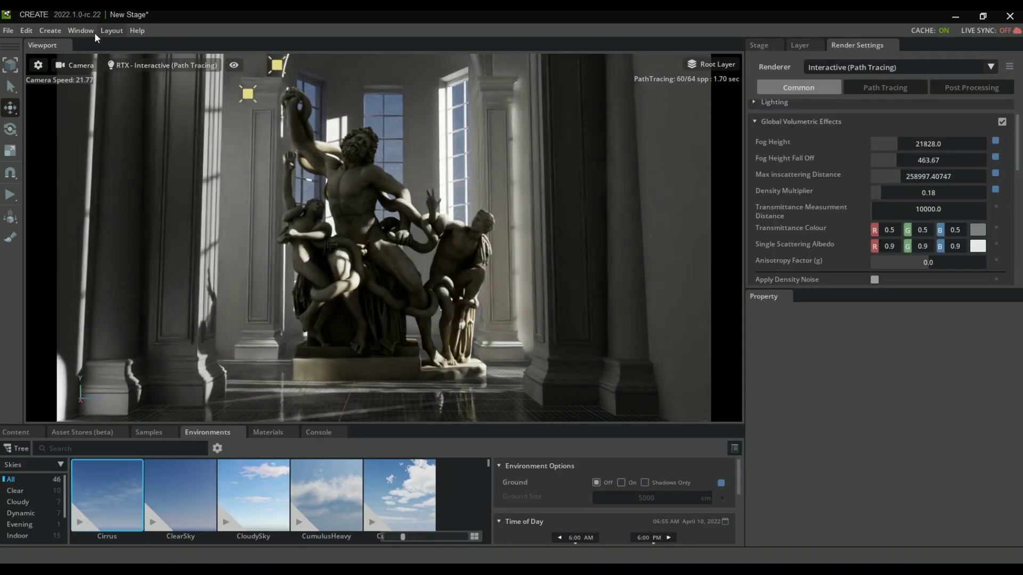
Step: Open the Sequencer, dock it with the browser panels beneath the viewport, and show the animation Timeline
{"action": "left_click", "coordinate": [80, 30]}
{"action": "mouse_move", "coordinate": [82, 48]}
{"action": "left_click", "coordinate": [200, 59]}
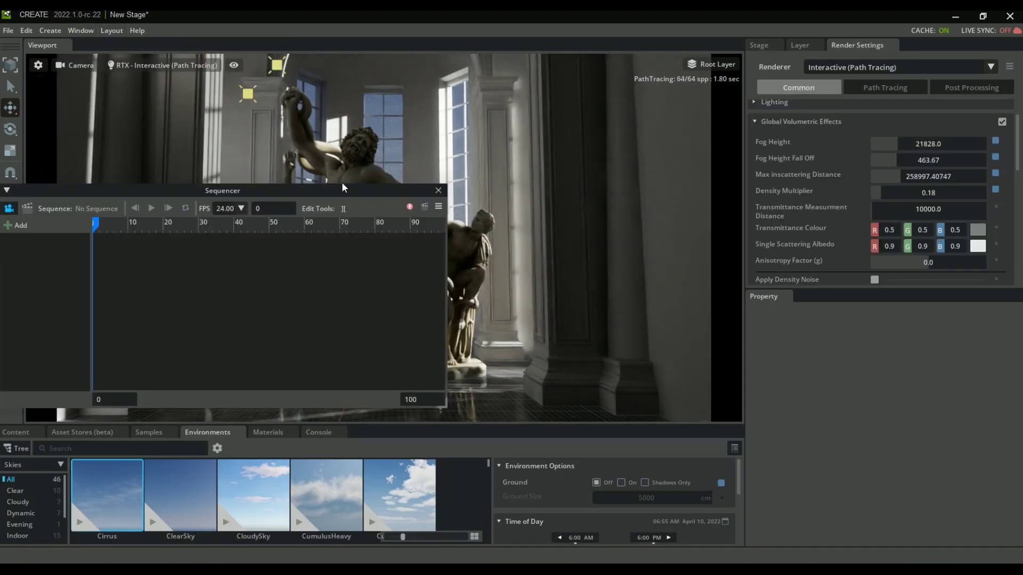
{"action": "left_click_drag", "start_coordinate": [212, 190], "coordinate": [396, 438]}
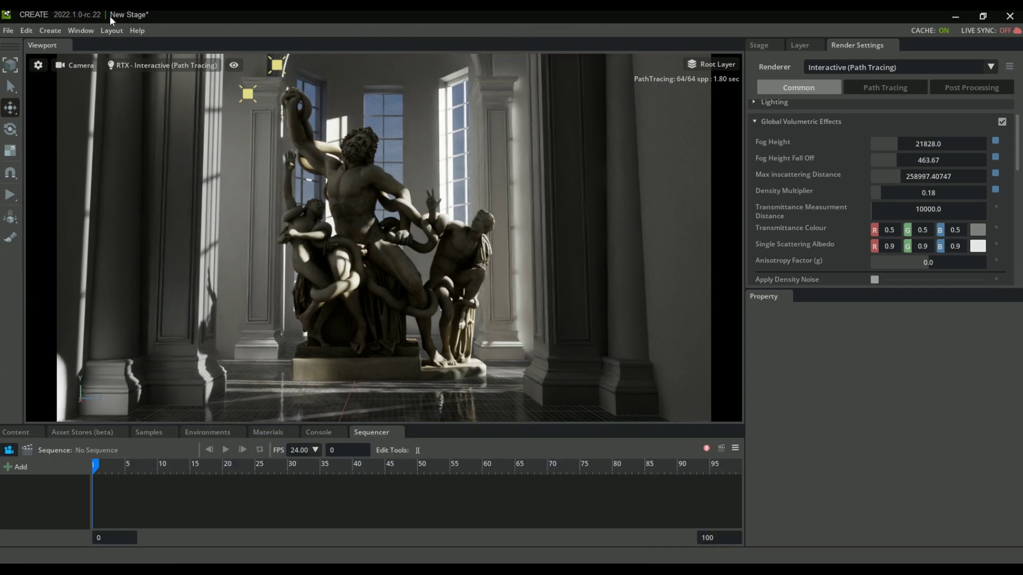
{"action": "left_click", "coordinate": [80, 31]}
{"action": "mouse_move", "coordinate": [135, 45]}
{"action": "left_click", "coordinate": [222, 47]}
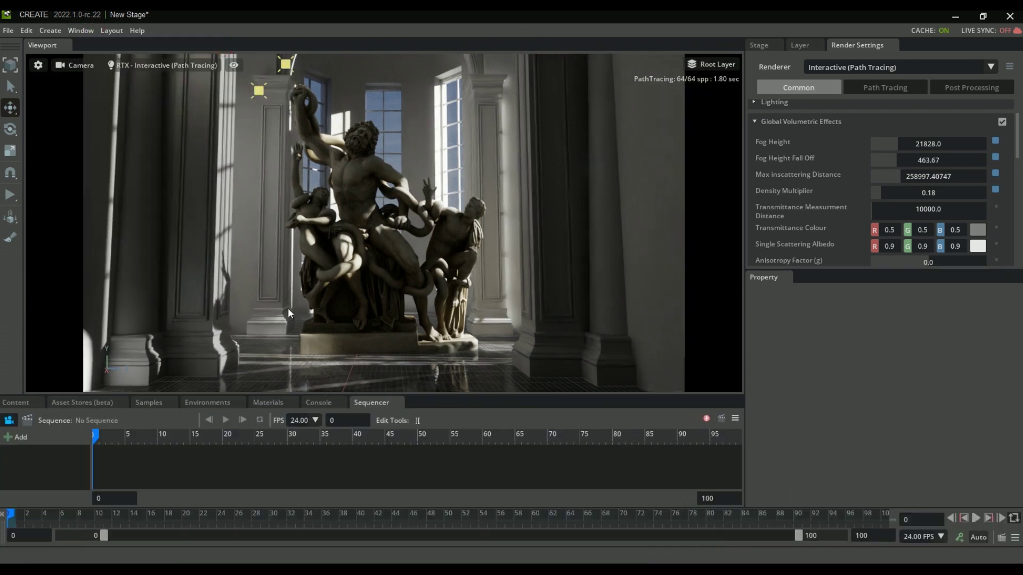
Step: Set the timeline's end frame to 250 and extend its visible range to the full 250 frames
{"action": "left_click", "coordinate": [768, 48]}
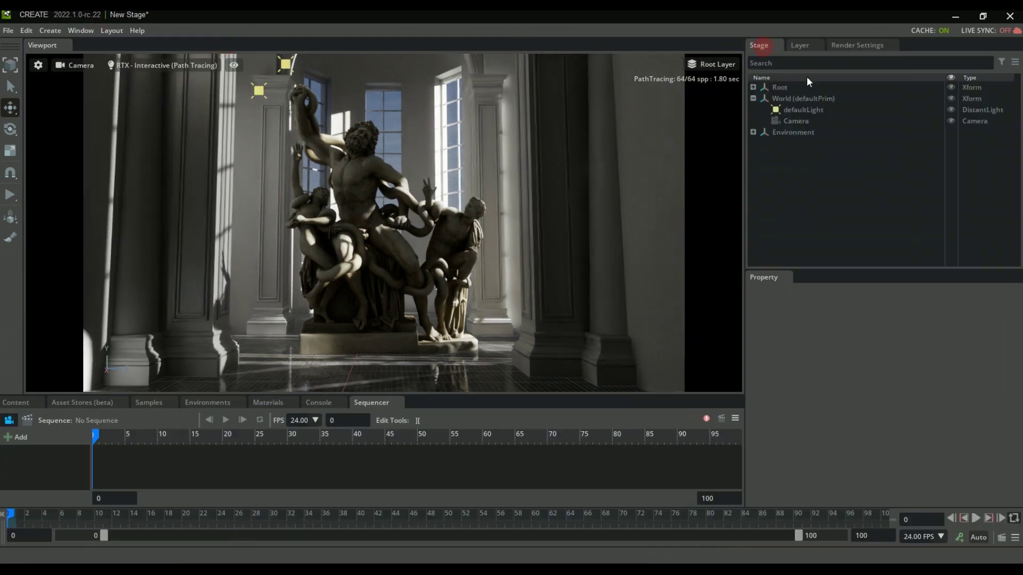
{"action": "left_click", "coordinate": [791, 120]}
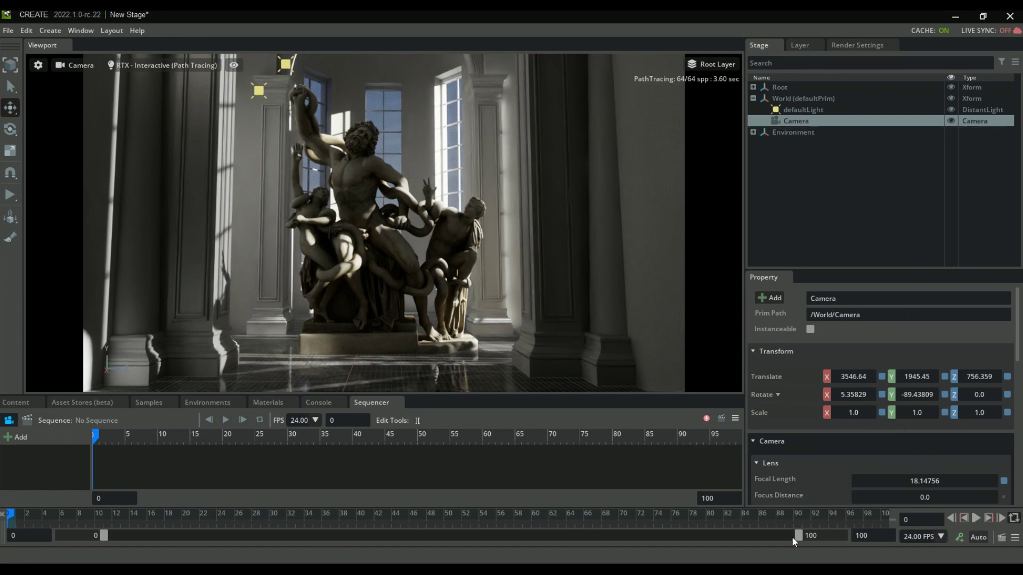
{"action": "left_click", "coordinate": [868, 539]}
{"action": "type", "text": "250"}
{"action": "key", "text": "Return"}
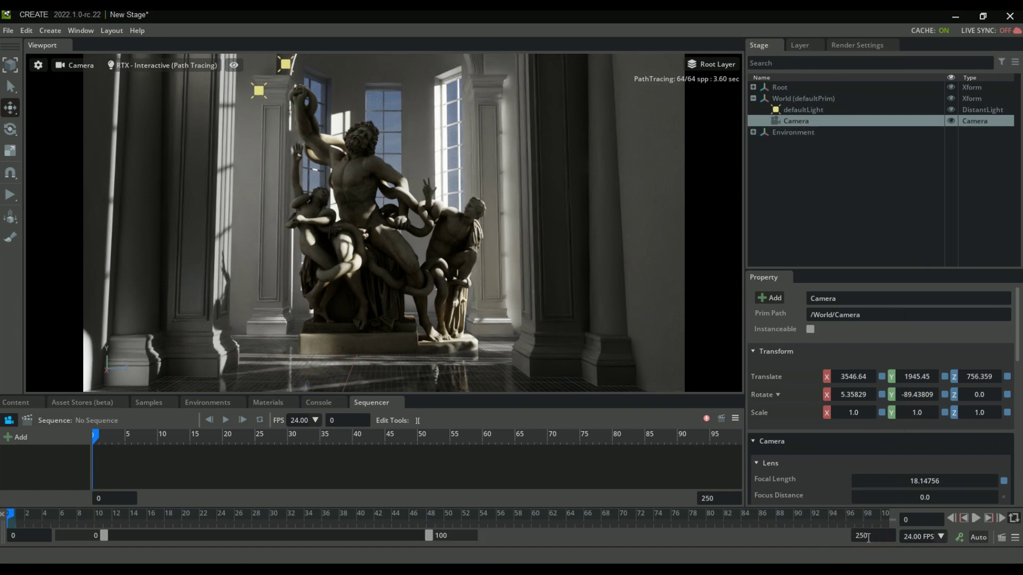
{"action": "left_click_drag", "start_coordinate": [430, 534], "coordinate": [900, 547]}
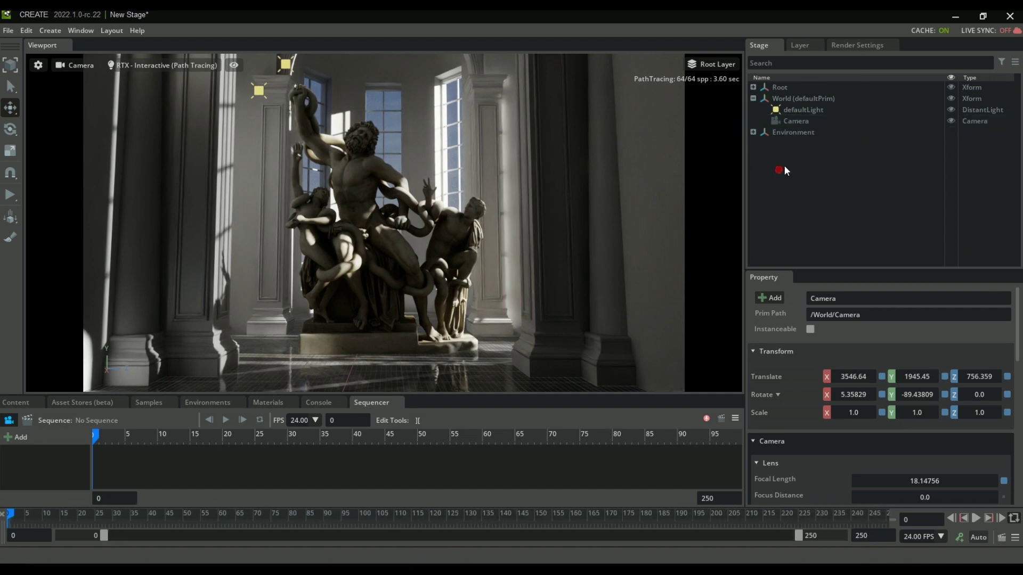
Step: Select the first camera and keyframe its transform at frame 0
{"action": "left_click", "coordinate": [797, 128]}
{"action": "left_click", "coordinate": [782, 118]}
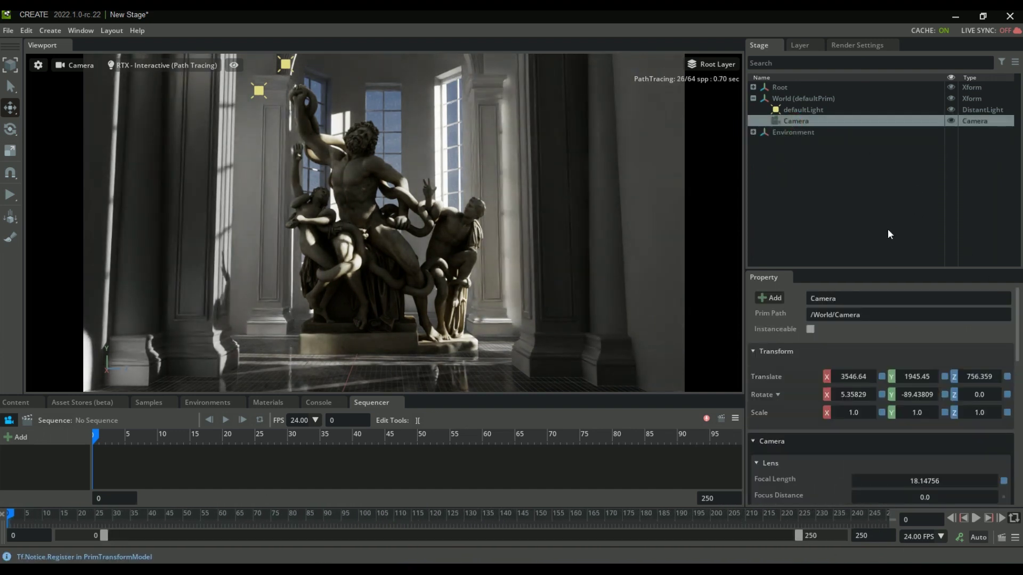
{"action": "left_click", "coordinate": [958, 542]}
Step: At frame 250, pull the camera back from the statue, keyframe it, and scrub back to frame 0
{"action": "left_click", "coordinate": [45, 510]}
{"action": "left_click", "coordinate": [710, 513]}
{"action": "left_click", "coordinate": [883, 513]}
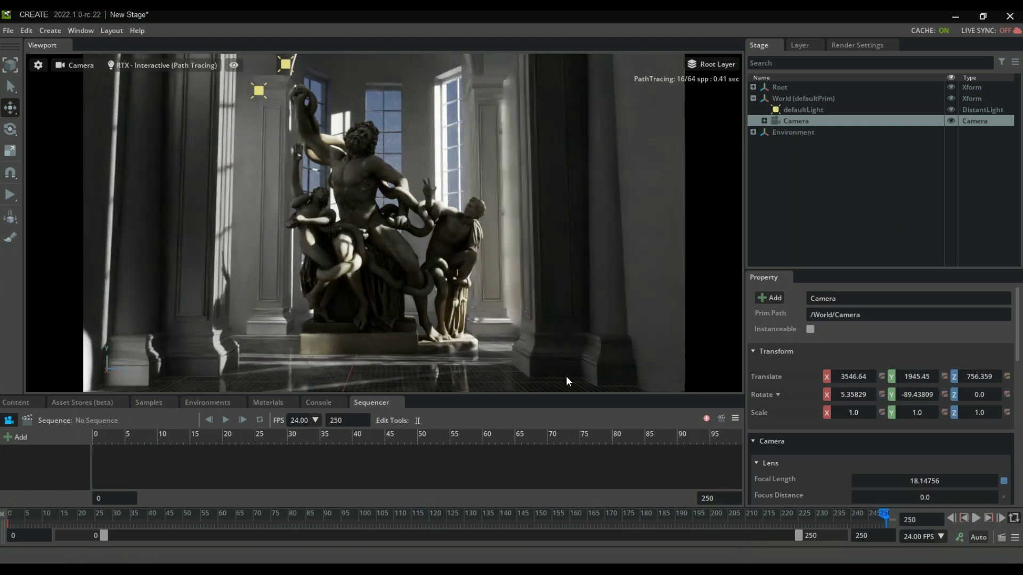
{"action": "scroll", "coordinate": [353, 200], "scroll_direction": "up", "scroll_amount": 5}
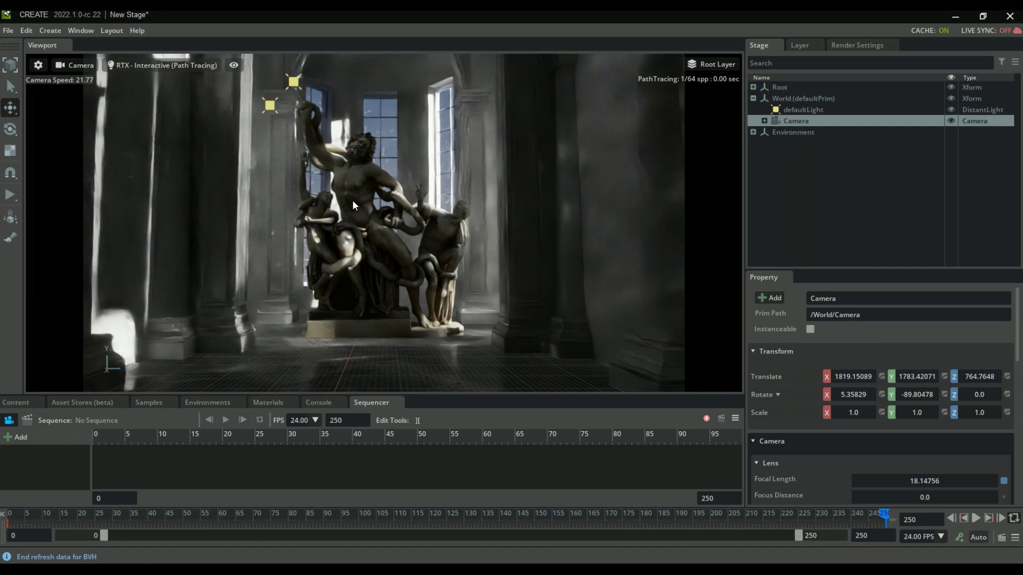
{"action": "left_click", "coordinate": [959, 537]}
{"action": "left_click_drag", "start_coordinate": [884, 513], "coordinate": [256, 517]}
{"action": "left_click_drag", "start_coordinate": [191, 528], "coordinate": [1, 527]}
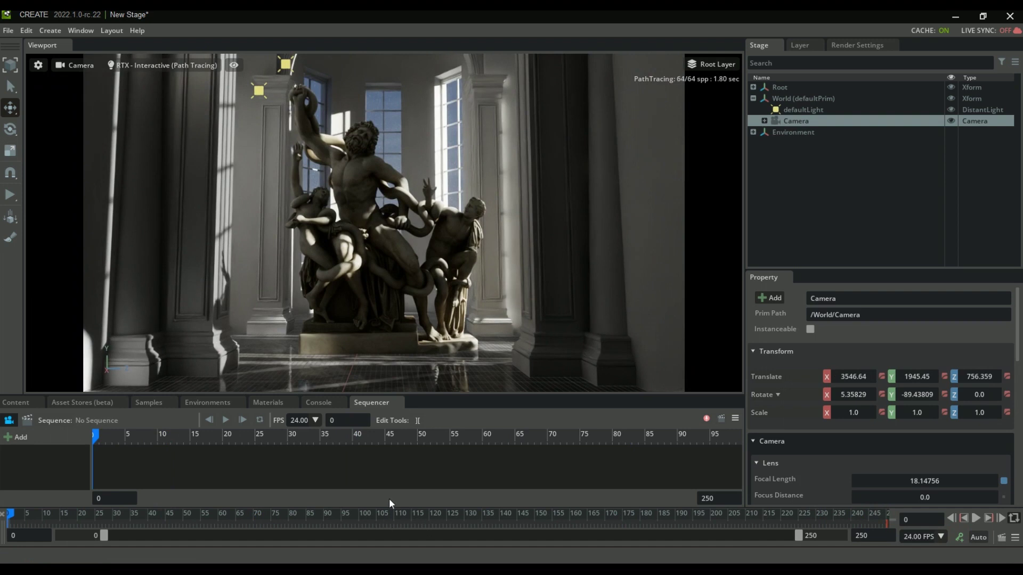
Step: Open the Curve Editor and enlarge it to show the camera's animation curves
{"action": "left_click", "coordinate": [89, 29]}
{"action": "mouse_move", "coordinate": [94, 47]}
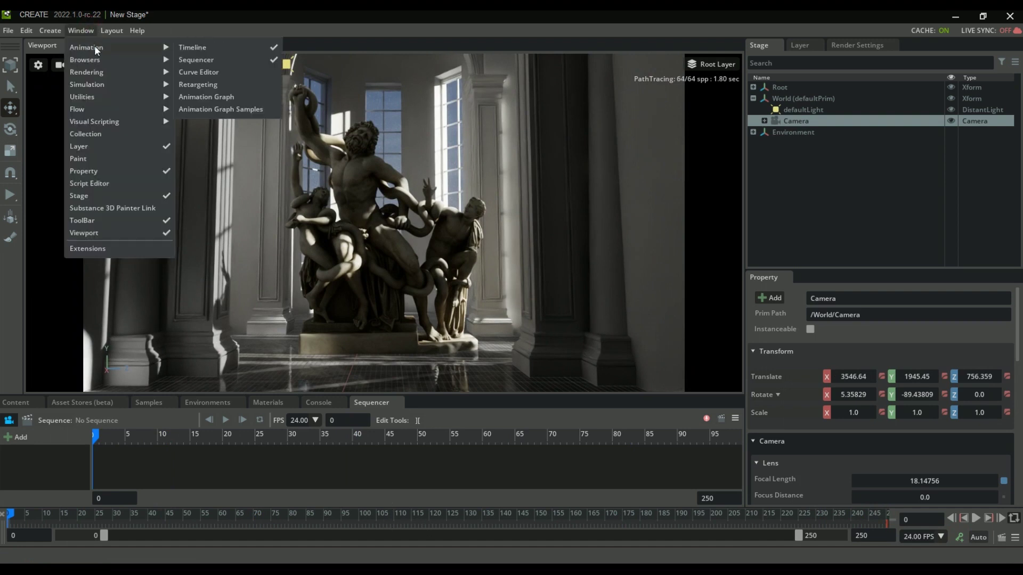
{"action": "left_click", "coordinate": [213, 73]}
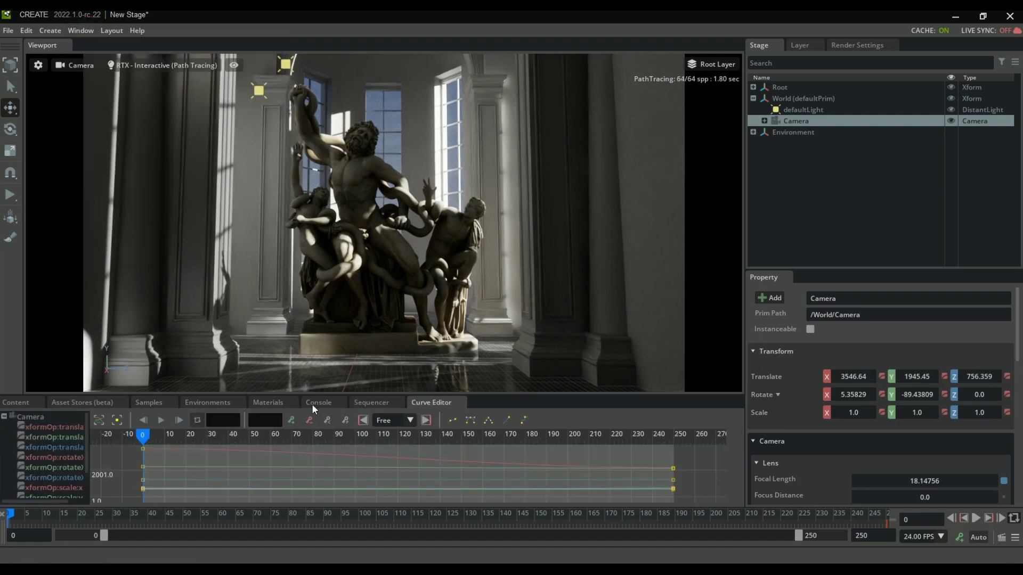
{"action": "left_click_drag", "start_coordinate": [586, 394], "coordinate": [601, 262]}
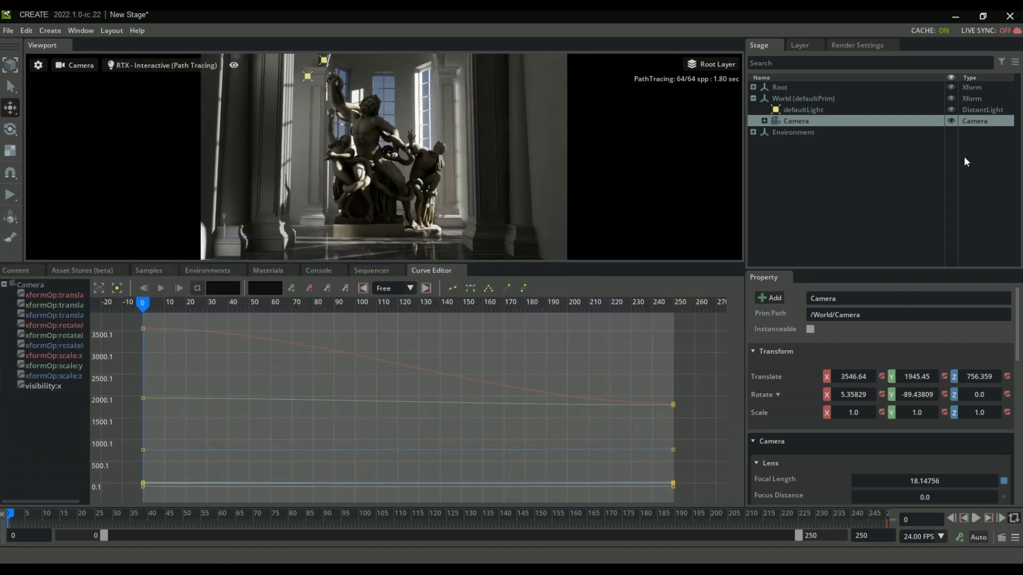
Step: Make the tangents of all the first camera's keyframes linear and restore the larger viewport
{"action": "left_click", "coordinate": [989, 158]}
{"action": "left_click", "coordinate": [792, 121]}
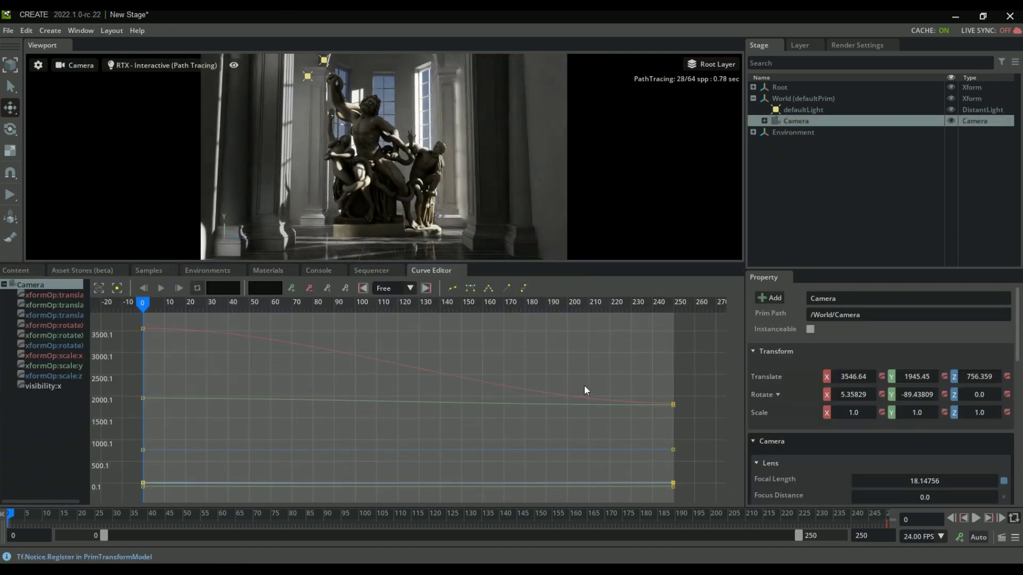
{"action": "left_click_drag", "start_coordinate": [710, 312], "coordinate": [96, 503]}
{"action": "left_click", "coordinate": [506, 288]}
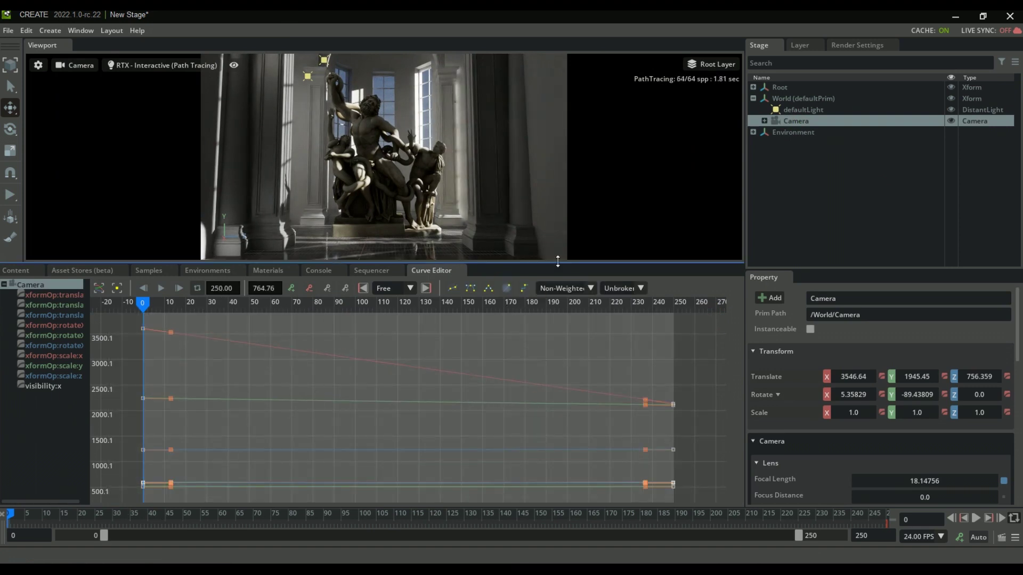
{"action": "left_click_drag", "start_coordinate": [551, 270], "coordinate": [554, 427]}
Step: Switch the viewport renderer to RTX - Real-Time and play back the camera animation from frame 0
{"action": "left_click", "coordinate": [8, 517]}
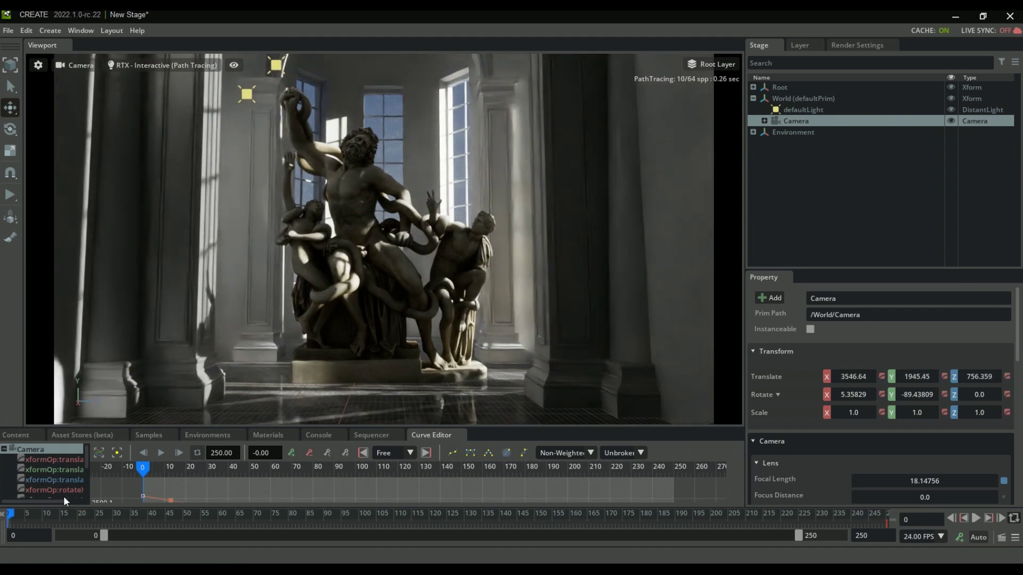
{"action": "key", "text": "space"}
{"action": "key", "text": "space"}
{"action": "left_click", "coordinate": [9, 517]}
{"action": "left_click", "coordinate": [176, 64]}
{"action": "left_click", "coordinate": [201, 73]}
{"action": "key", "text": "space"}
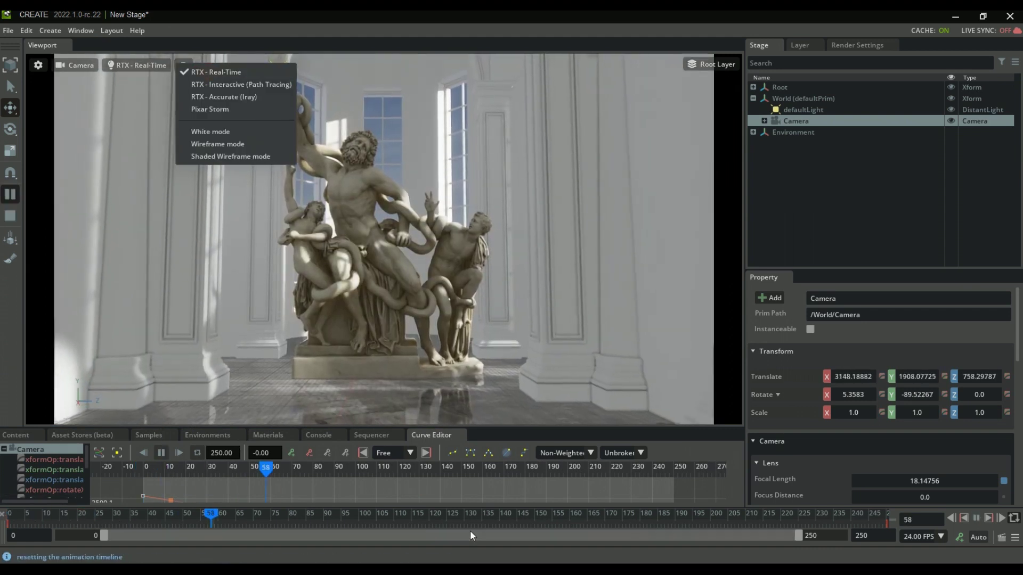
{"action": "left_click_drag", "start_coordinate": [418, 516], "coordinate": [9, 546]}
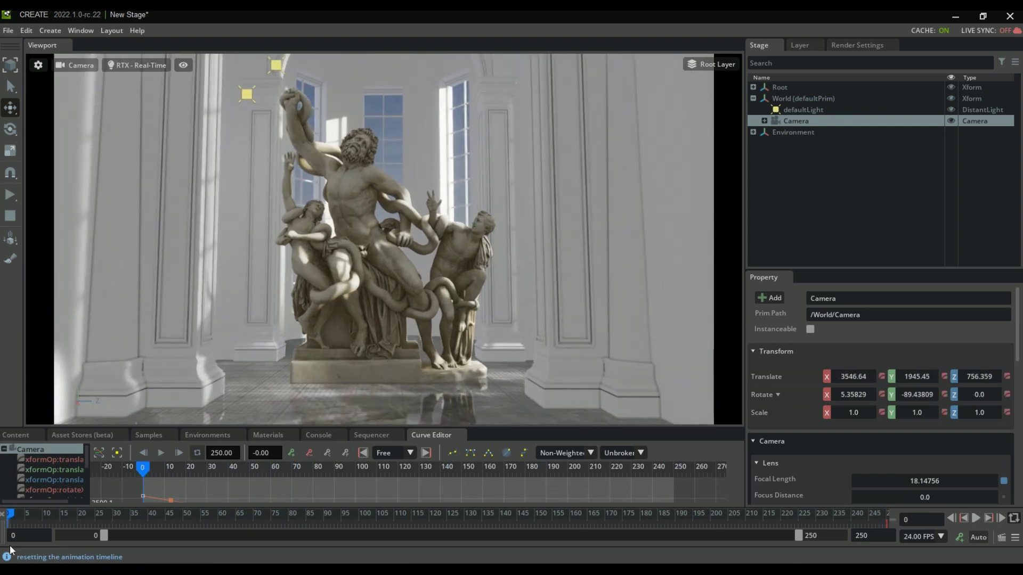
{"action": "left_click", "coordinate": [183, 65]}
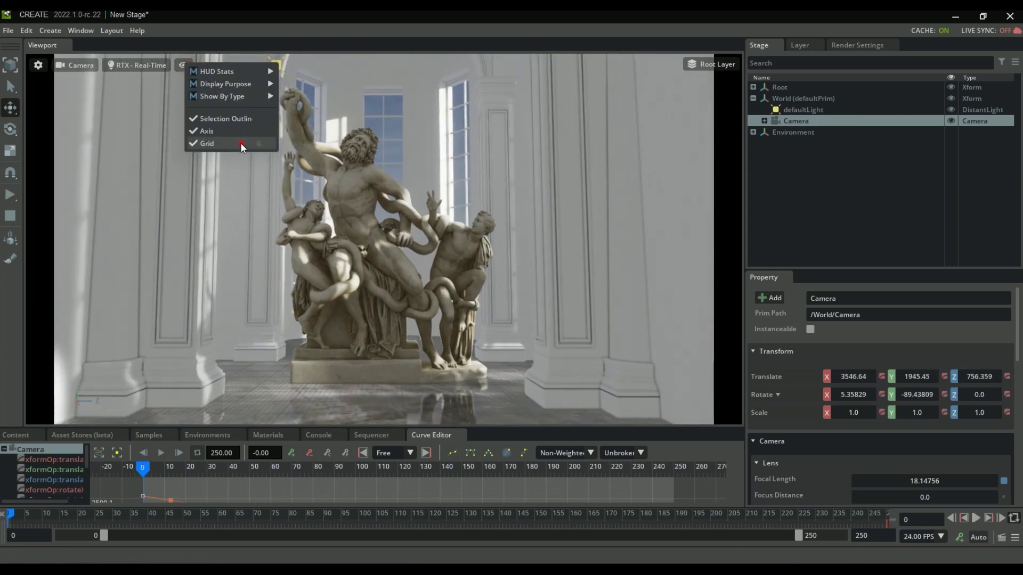
{"action": "left_click", "coordinate": [241, 25]}
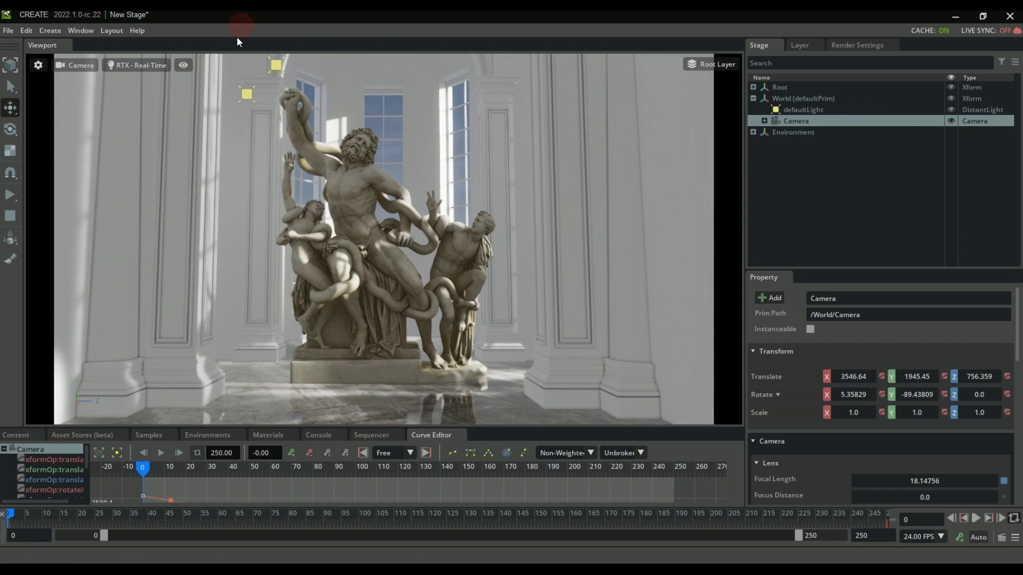
Step: Clear the selection and create a second camera from the current view
{"action": "left_click", "coordinate": [831, 173]}
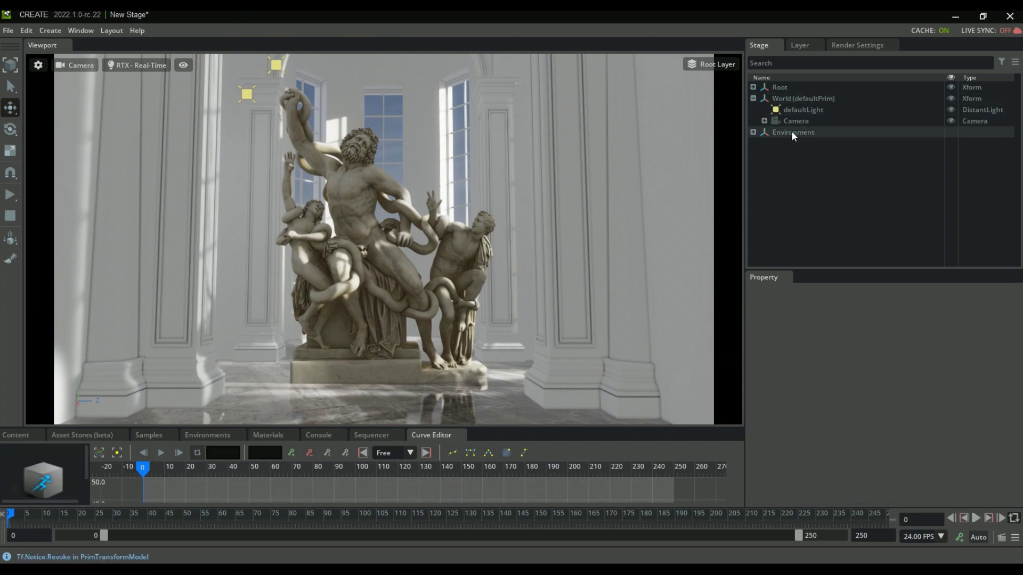
{"action": "left_click", "coordinate": [63, 68]}
{"action": "mouse_move", "coordinate": [106, 79]}
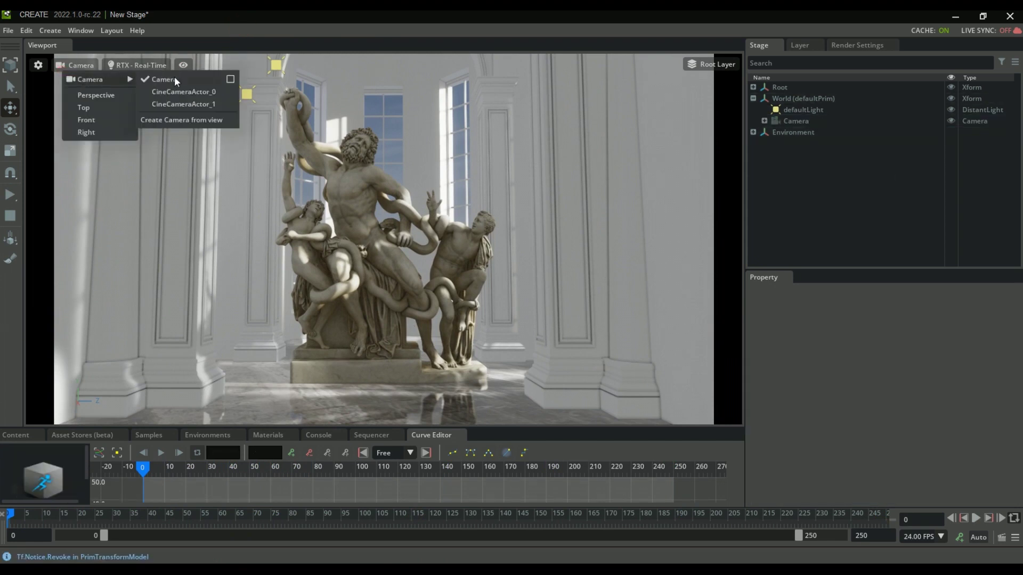
{"action": "left_click", "coordinate": [188, 123]}
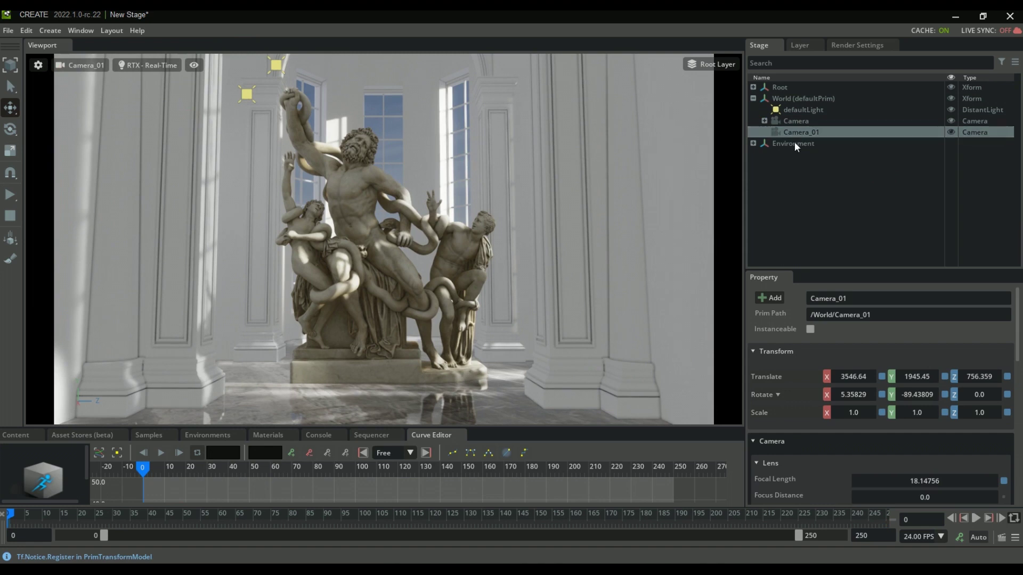
Step: Fly the new camera in for a close, low-angle framing of the statue's upper figures
{"action": "right_click_drag", "start_coordinate": [366, 201], "coordinate": [356, 187]}
{"action": "key", "text": "w"}
{"action": "scroll", "coordinate": [356, 187], "scroll_direction": "up", "scroll_amount": 10}
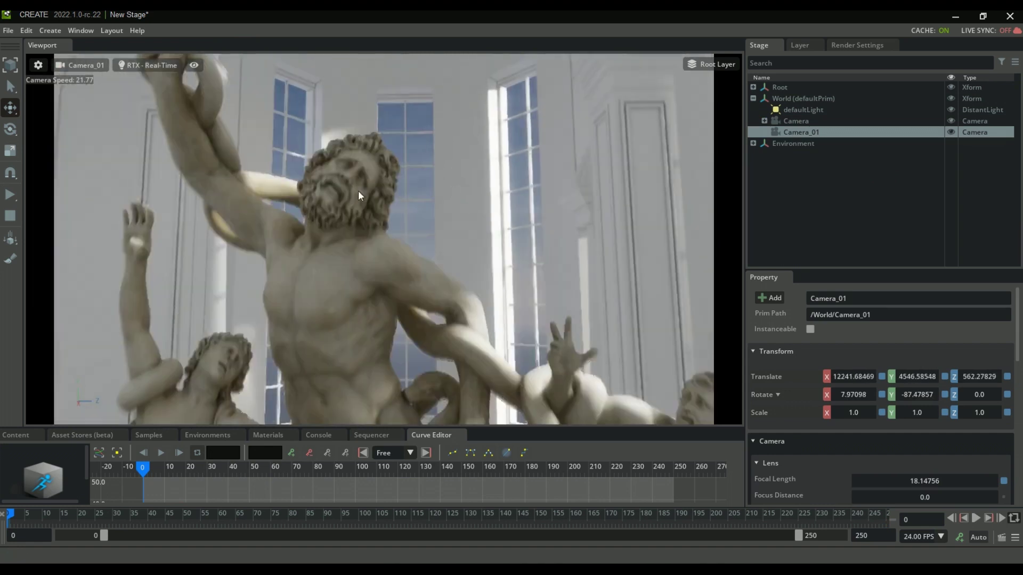
{"action": "key", "text": "q"}
{"action": "right_click_drag", "start_coordinate": [374, 224], "coordinate": [319, 156]}
{"action": "key", "text": "s"}
{"action": "key", "text": "d"}
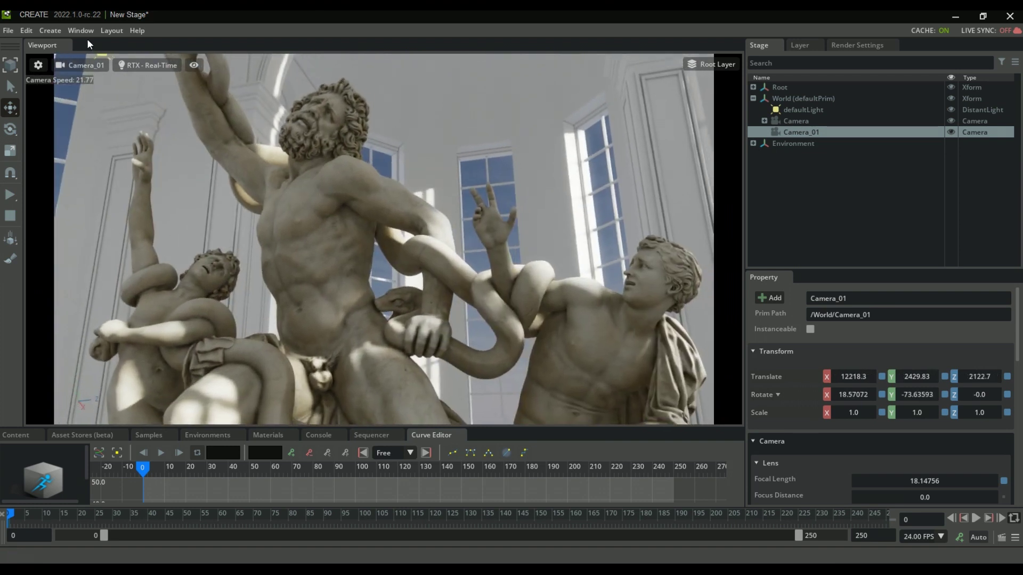
Step: Lower the camera speed to about 6.48 and keyframe Camera_01 at frame 0
{"action": "left_click", "coordinate": [38, 65]}
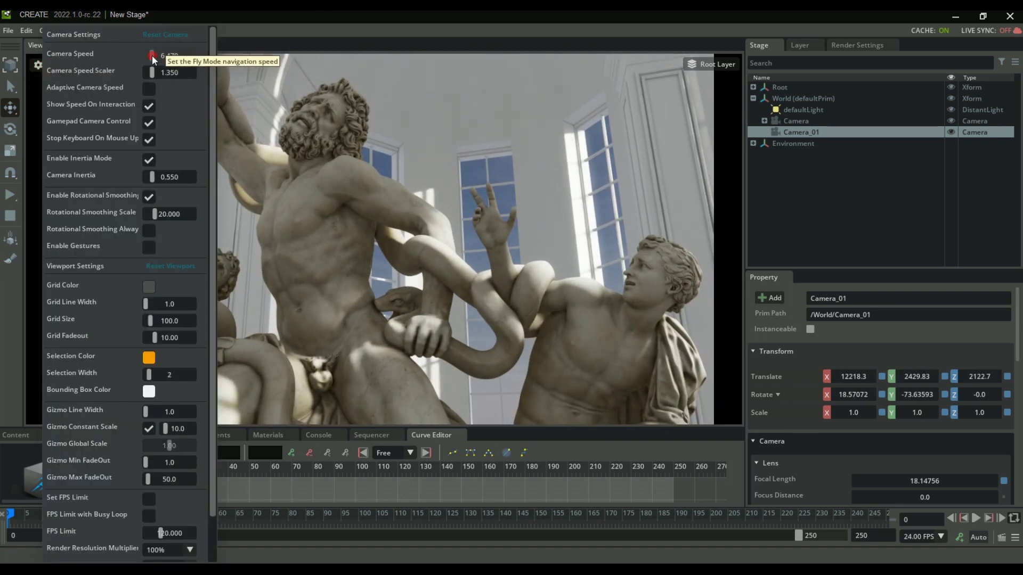
{"action": "left_click", "coordinate": [353, 33]}
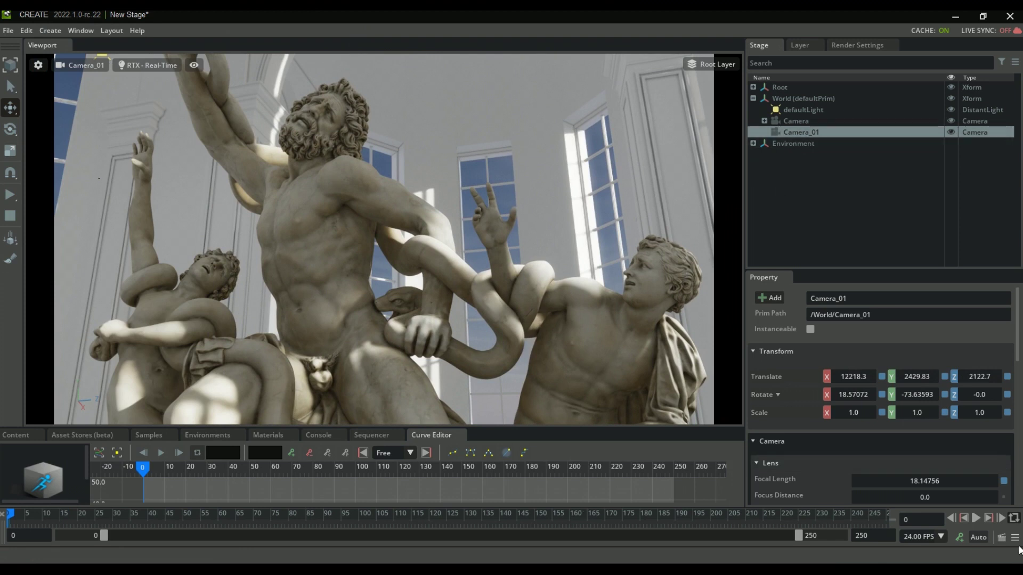
{"action": "left_click", "coordinate": [962, 536]}
Step: At frame 250, move Camera_01 sideways around the statue, keyframe the new position, and scrub back to the start
{"action": "left_click", "coordinate": [20, 516]}
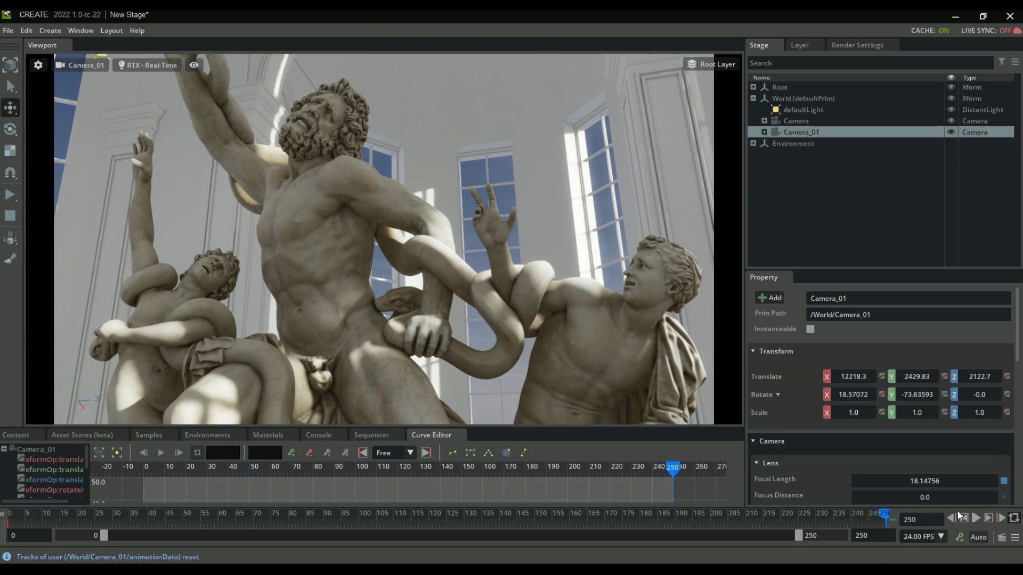
{"action": "key", "text": "a"}
{"action": "right_click_drag", "start_coordinate": [414, 256], "coordinate": [446, 251]}
{"action": "key", "text": "a"}
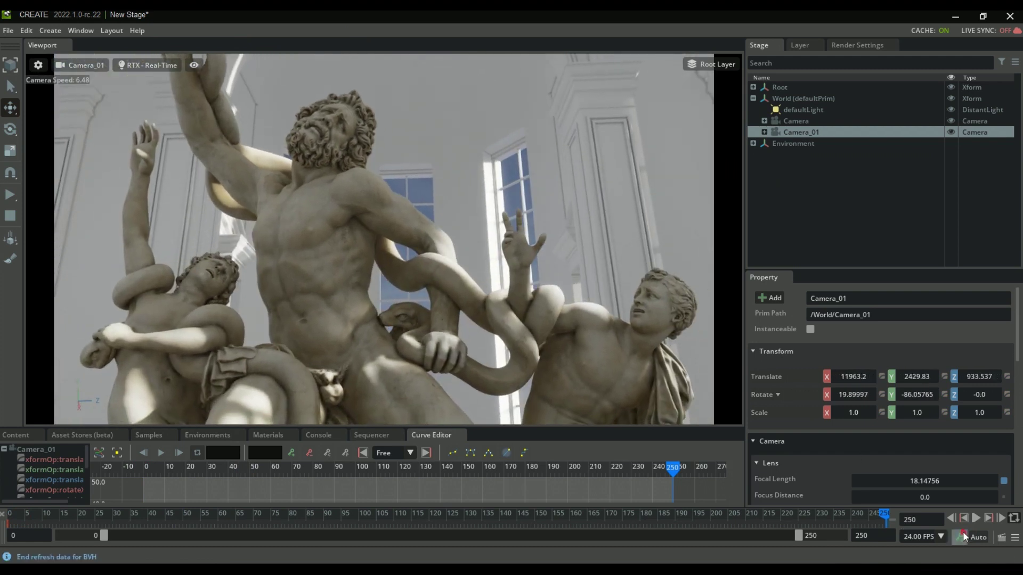
{"action": "left_click_drag", "start_coordinate": [678, 467], "coordinate": [30, 468]}
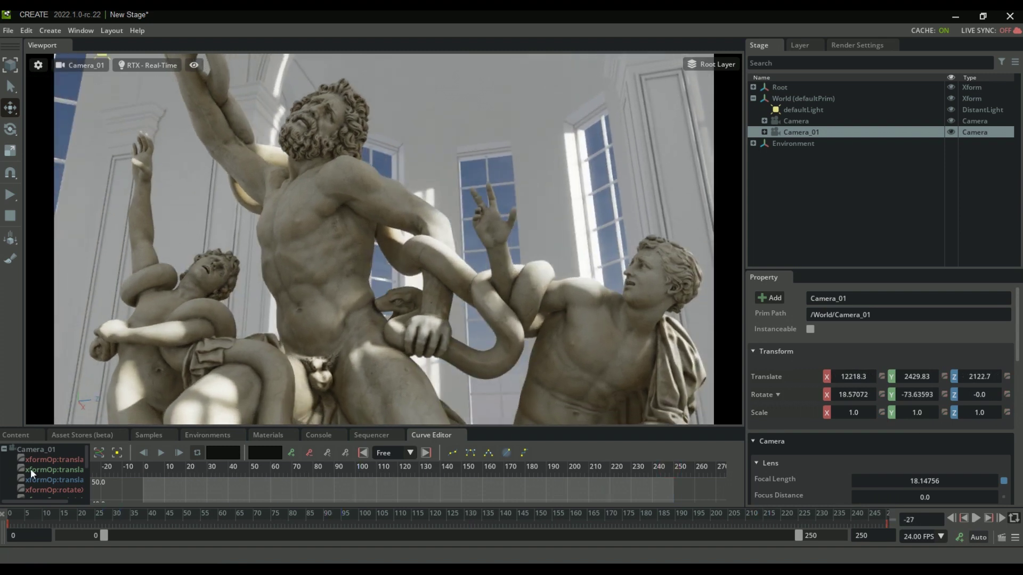
Step: Show Camera_01's curves in the enlarged Curve Editor, make all its keyframe tangents linear, and restore the larger viewport
{"action": "left_click", "coordinate": [369, 433]}
{"action": "left_click", "coordinate": [427, 432]}
{"action": "left_click_drag", "start_coordinate": [510, 430], "coordinate": [510, 260]}
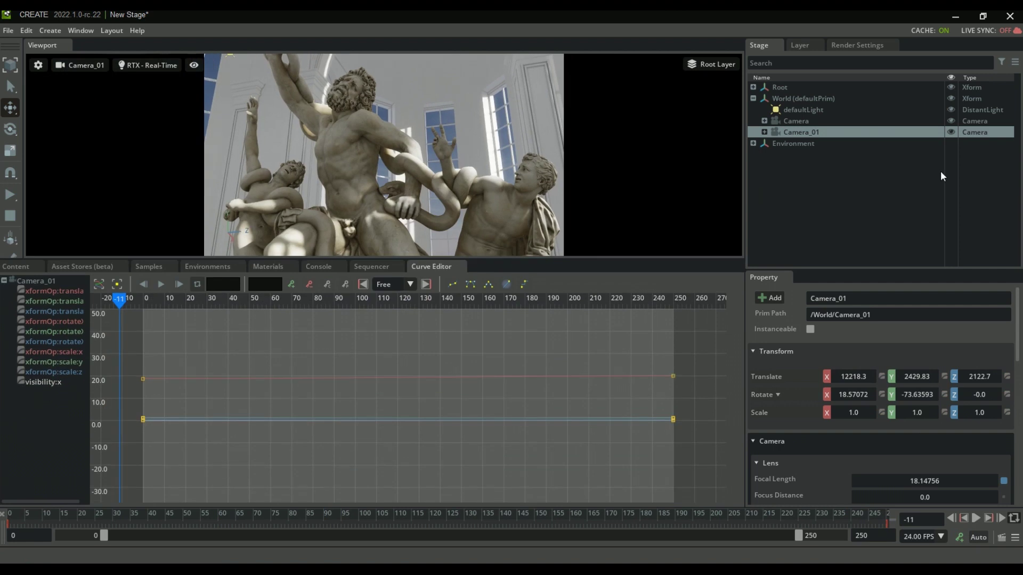
{"action": "left_click", "coordinate": [807, 123]}
{"action": "left_click", "coordinate": [807, 133]}
{"action": "key", "text": "f"}
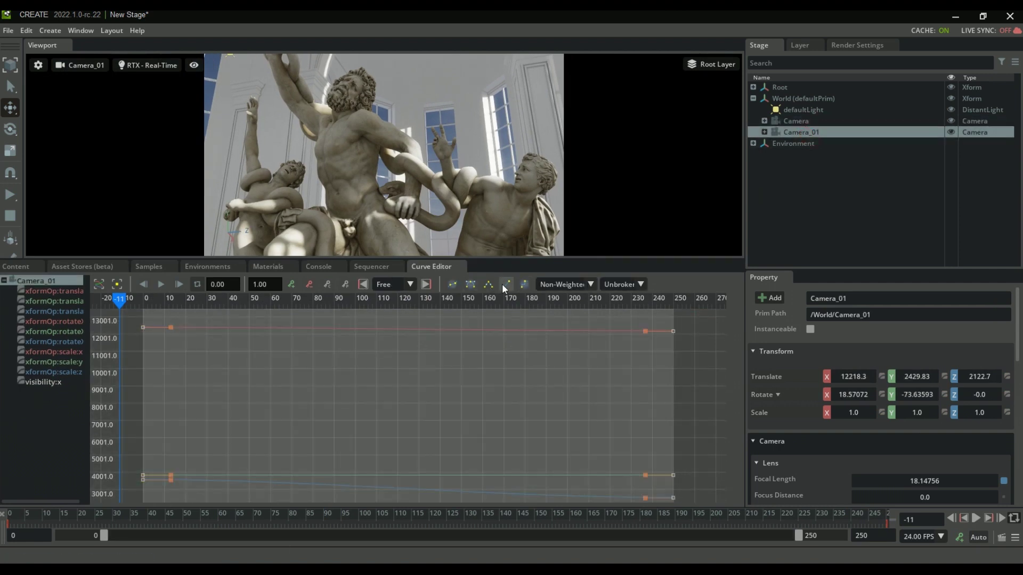
{"action": "left_click_drag", "start_coordinate": [561, 274], "coordinate": [561, 450]}
Step: Play back Camera_01's animation from frame 0 to check the move
{"action": "left_click_drag", "start_coordinate": [99, 517], "coordinate": [10, 527]}
{"action": "key", "text": "space"}
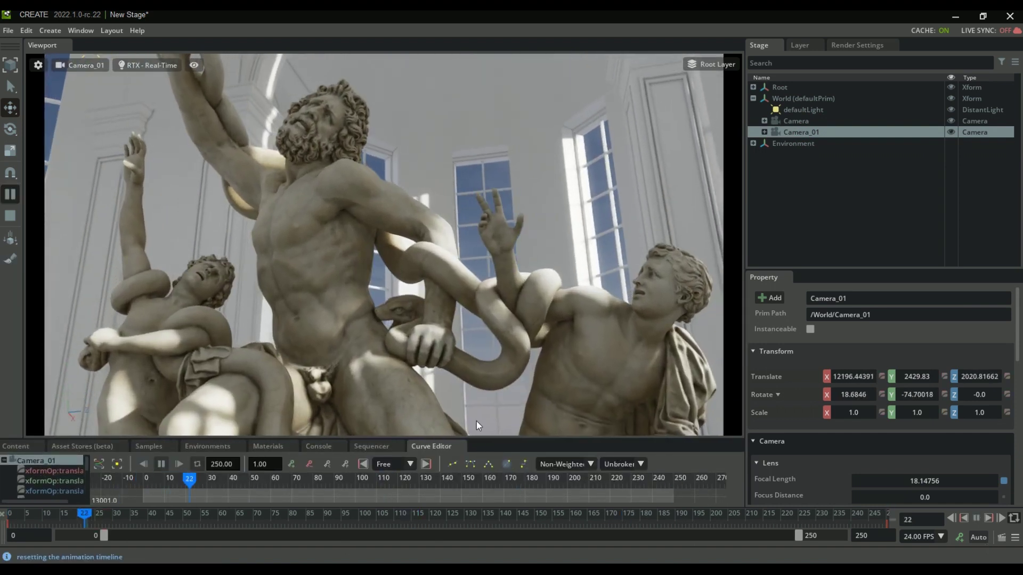
{"action": "left_click_drag", "start_coordinate": [346, 512], "coordinate": [444, 524]}
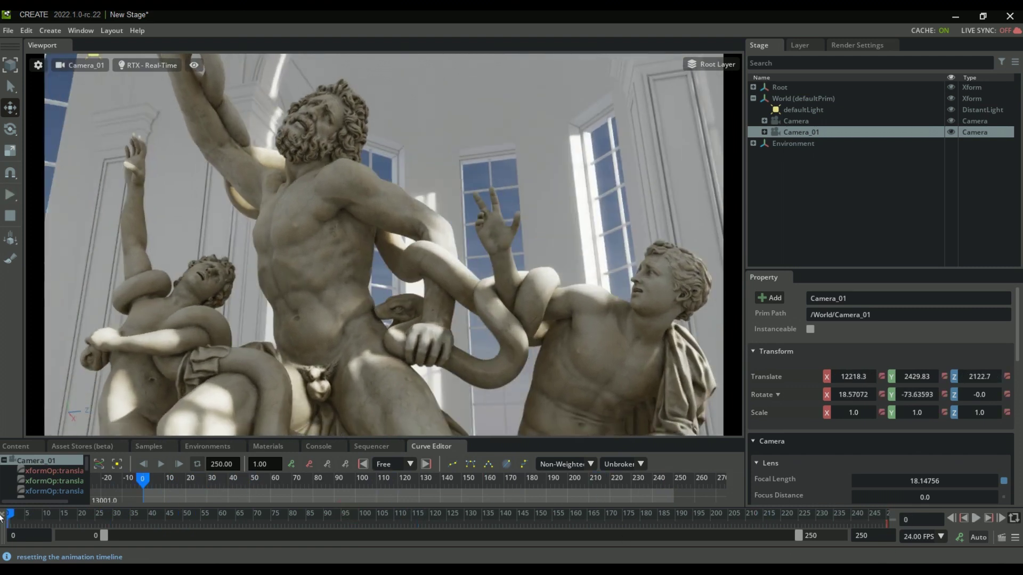
Step: Add the first camera to the enlarged Sequencer as a shot clip and slide it back to cover the sequence's start
{"action": "left_click", "coordinate": [928, 238]}
{"action": "left_click", "coordinate": [371, 445]}
{"action": "left_click_drag", "start_coordinate": [489, 437], "coordinate": [613, 273]}
{"action": "left_click", "coordinate": [796, 123]}
{"action": "left_click_drag", "start_coordinate": [806, 123], "coordinate": [349, 392]}
{"action": "left_click_drag", "start_coordinate": [344, 334], "coordinate": [255, 334]}
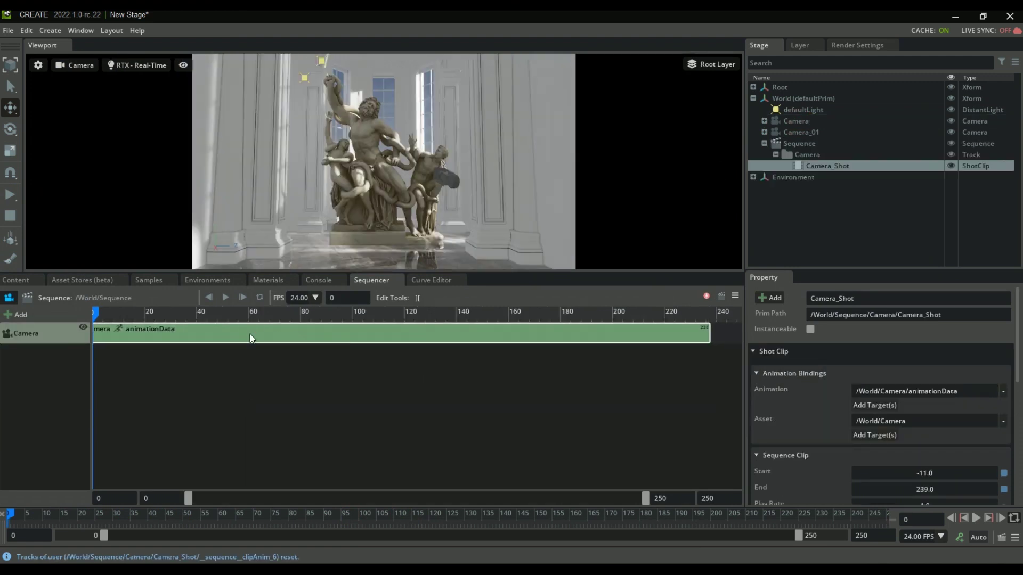
Step: Add Camera_01 to the Sequencer as a second shot starting at frame 89 and move its track above the first camera's
{"action": "left_click", "coordinate": [819, 133]}
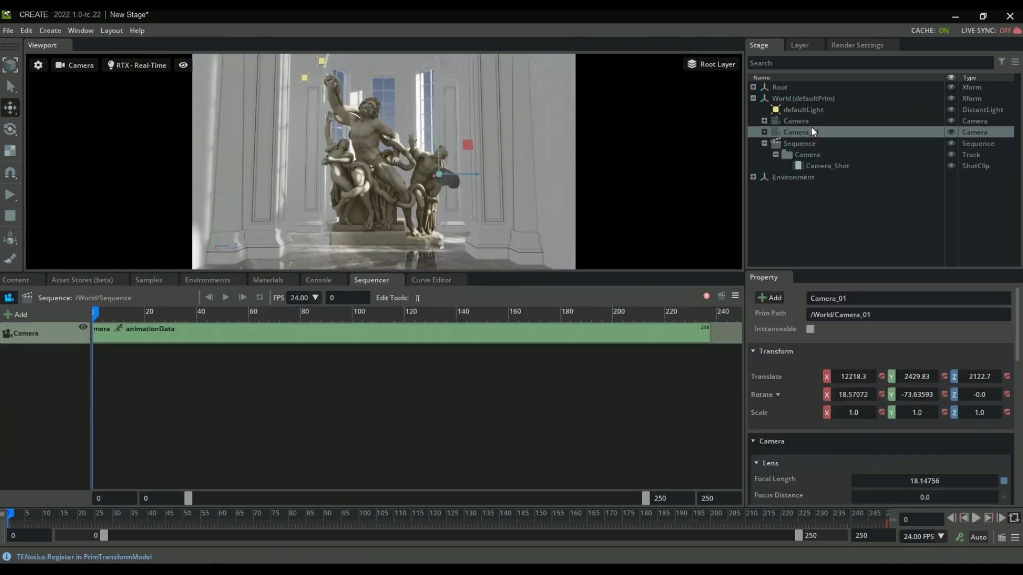
{"action": "left_click_drag", "start_coordinate": [810, 132], "coordinate": [323, 421]}
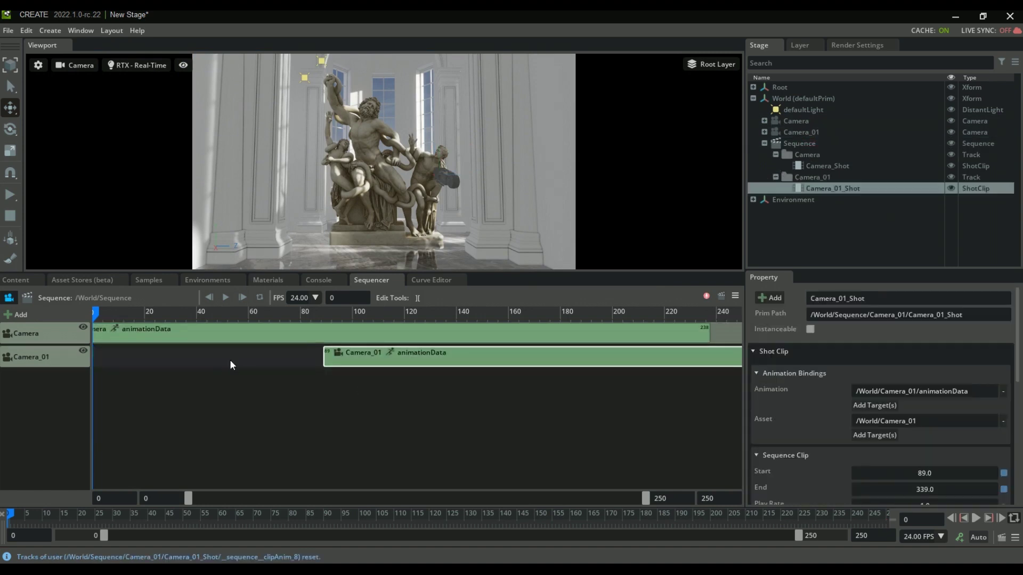
{"action": "left_click", "coordinate": [242, 330]}
{"action": "left_click", "coordinate": [14, 362]}
{"action": "right_click", "coordinate": [50, 359]}
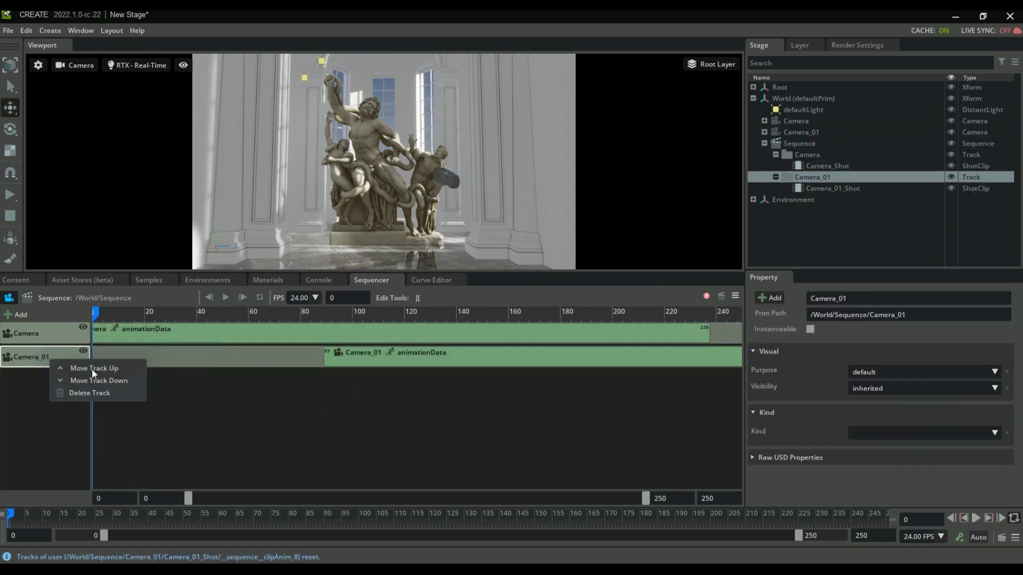
{"action": "left_click", "coordinate": [91, 369]}
Step: Play back the sequence from about frame 38 to check the cut between the two camera shots
{"action": "left_click", "coordinate": [174, 312]}
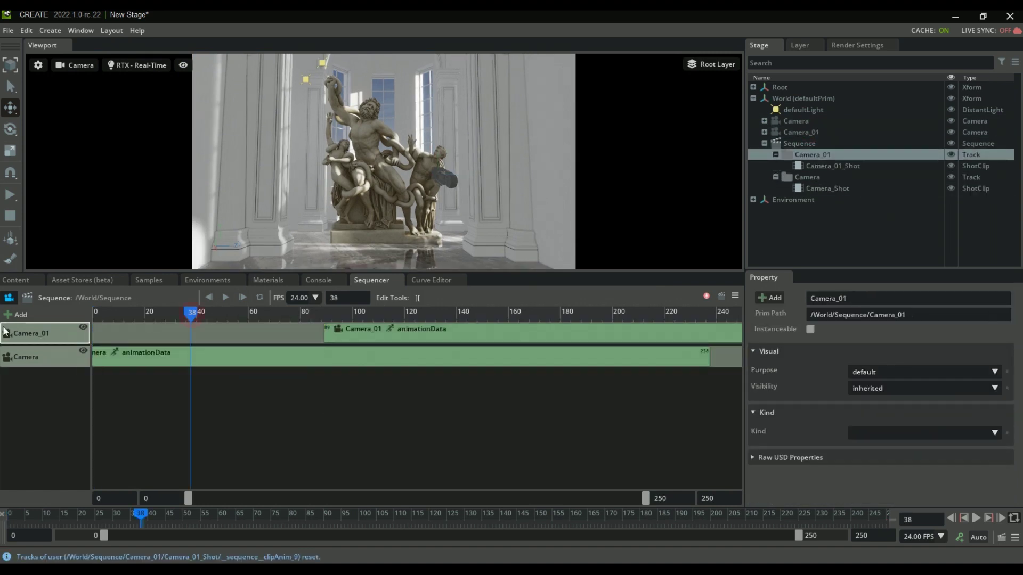
{"action": "key", "text": "space"}
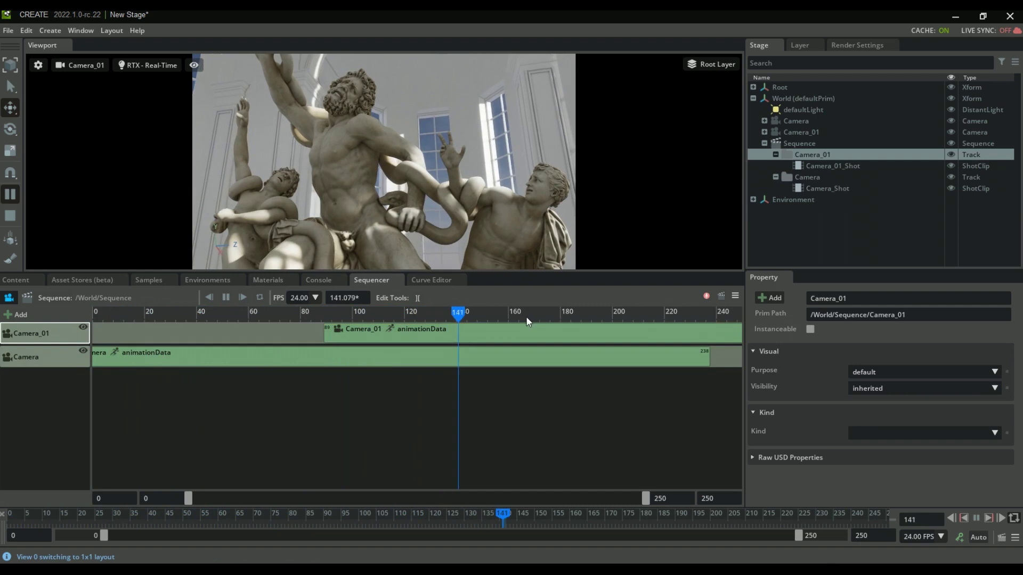
{"action": "left_click_drag", "start_coordinate": [611, 315], "coordinate": [663, 317]}
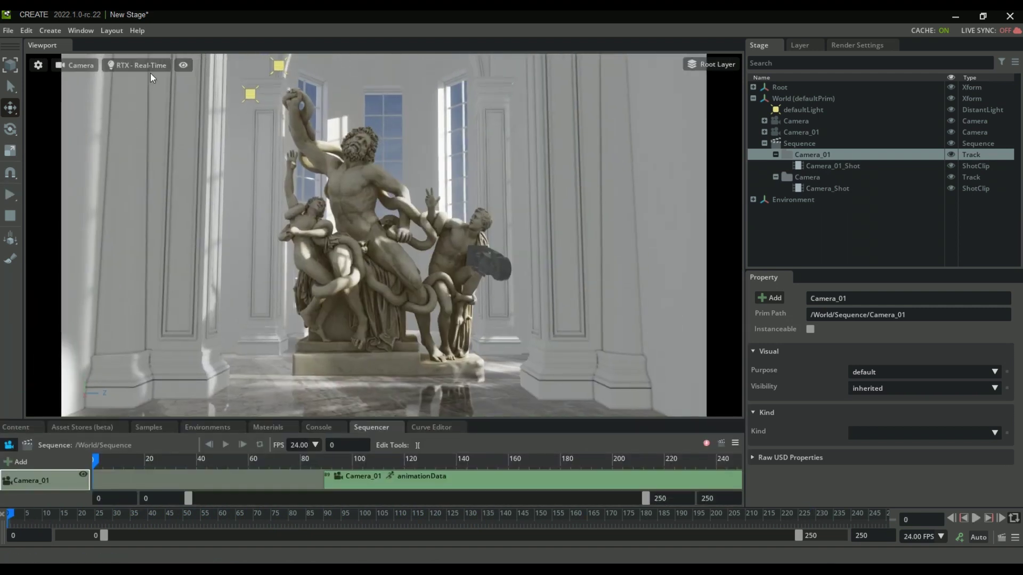
Step: Switch the viewport renderer to RTX - Interactive (Path Tracing)
{"action": "left_click", "coordinate": [150, 71]}
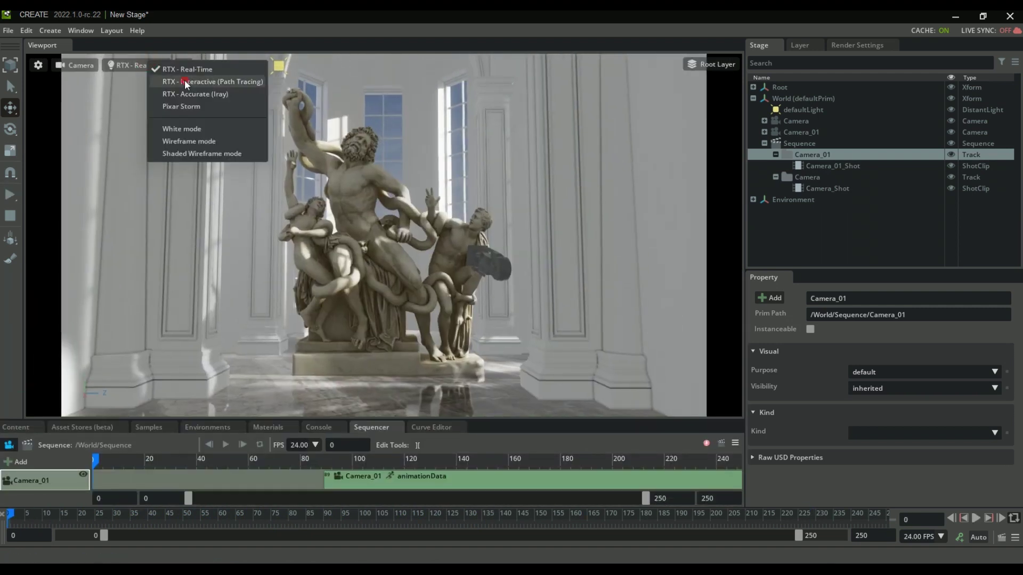
{"action": "left_click", "coordinate": [184, 81]}
Step: Keyframe defaultLight at frame 0, and at frame 250 with its rotation set to X 342.8, Y 6.8, Z 16.2
{"action": "left_click", "coordinate": [821, 109]}
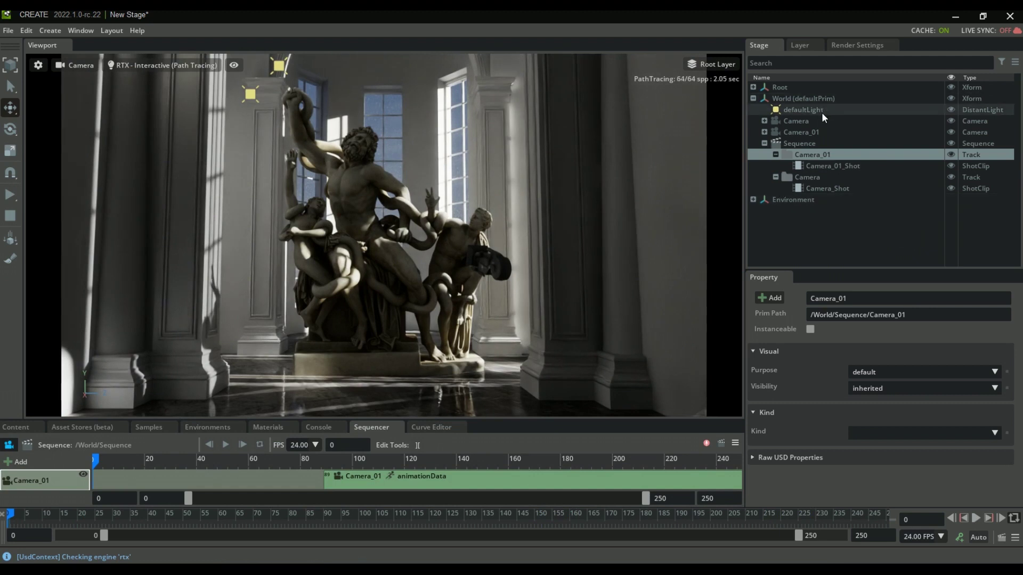
{"action": "left_click_drag", "start_coordinate": [485, 421], "coordinate": [482, 388]}
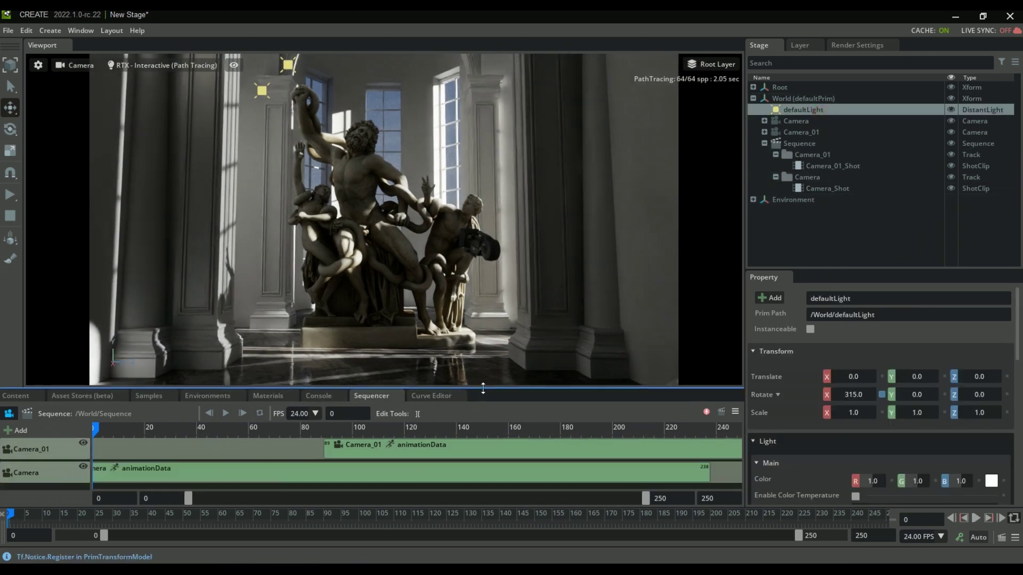
{"action": "left_click", "coordinate": [421, 395]}
{"action": "left_click_drag", "start_coordinate": [70, 520], "coordinate": [7, 521]}
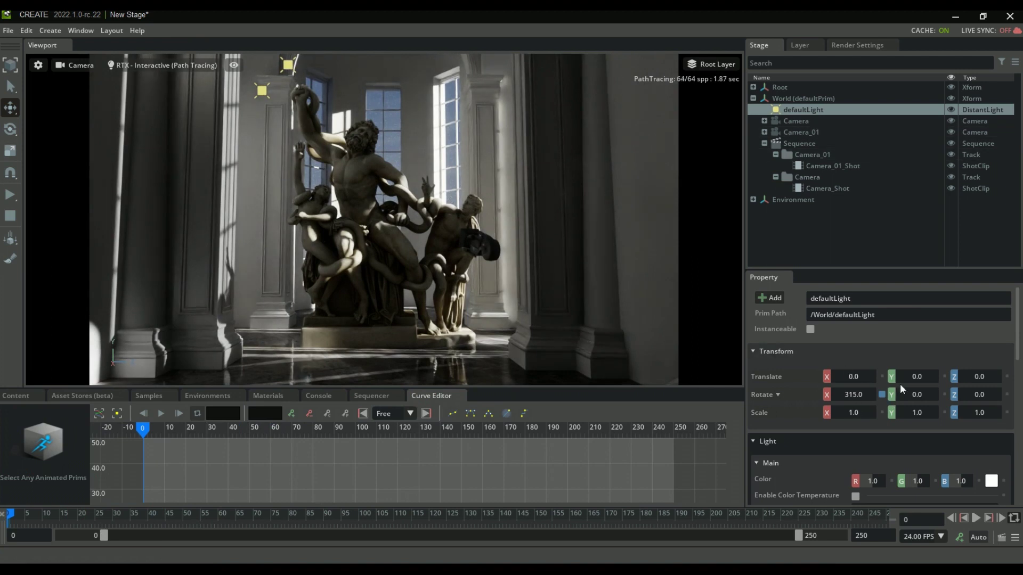
{"action": "left_click", "coordinate": [960, 537]}
{"action": "left_click_drag", "start_coordinate": [16, 521], "coordinate": [1001, 559]}
{"action": "left_click_drag", "start_coordinate": [857, 393], "coordinate": [958, 397]}
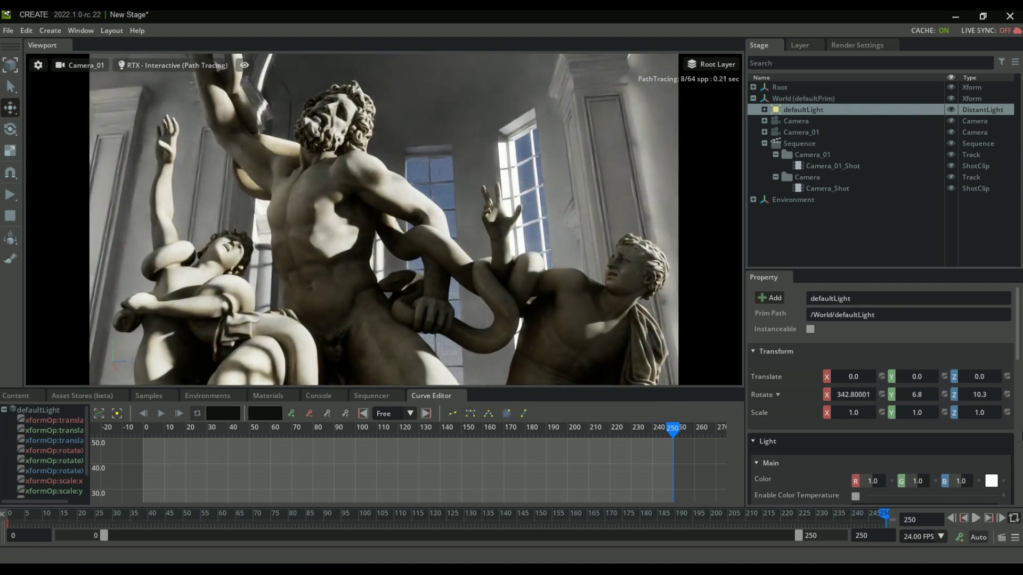
{"action": "left_click_drag", "start_coordinate": [977, 397], "coordinate": [1008, 414]}
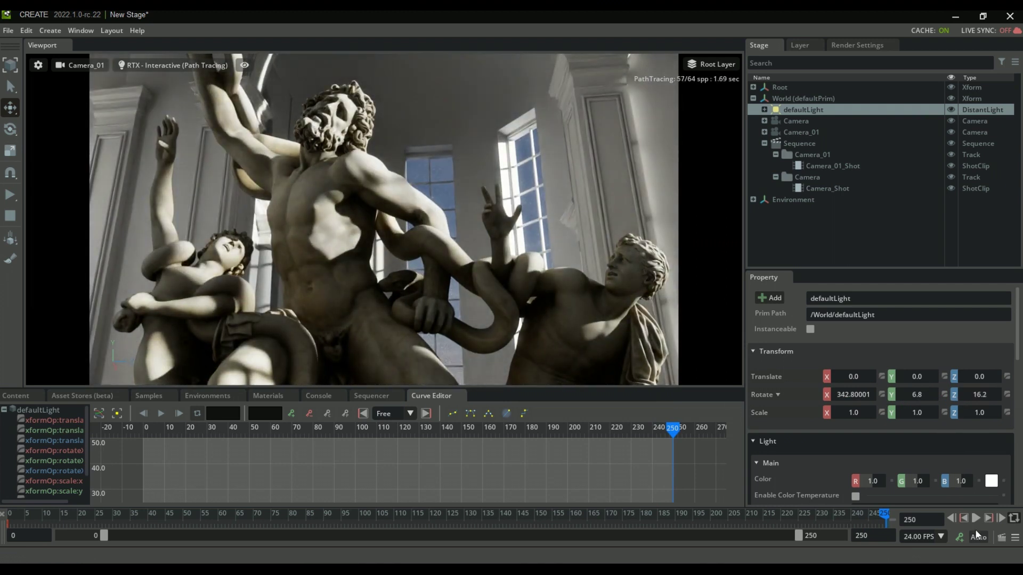
Step: Scrub through the timeline with the Sequencer shown to check the moving light, and return to frame 0
{"action": "left_click_drag", "start_coordinate": [881, 515], "coordinate": [9, 528]}
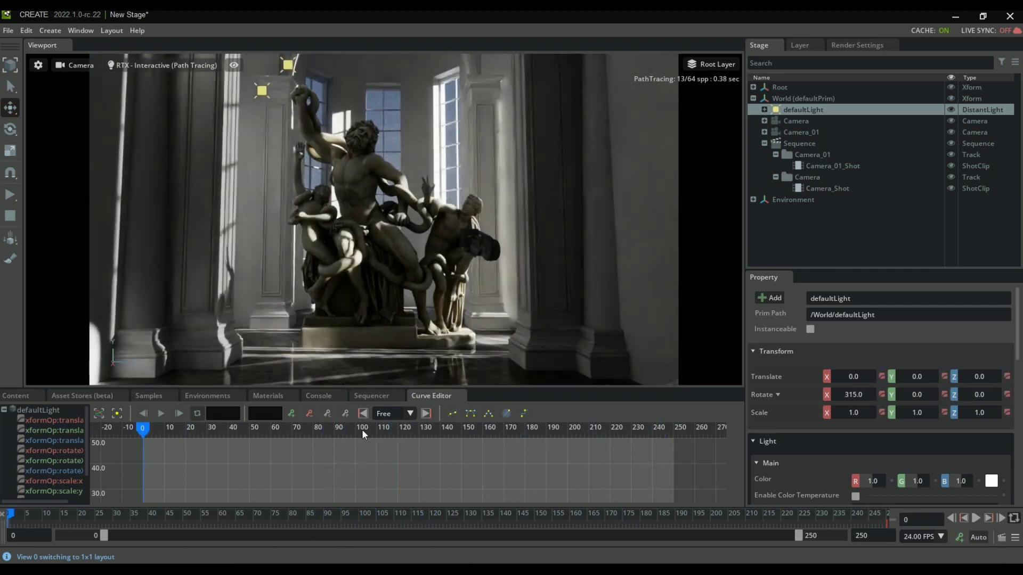
{"action": "left_click", "coordinate": [373, 397]}
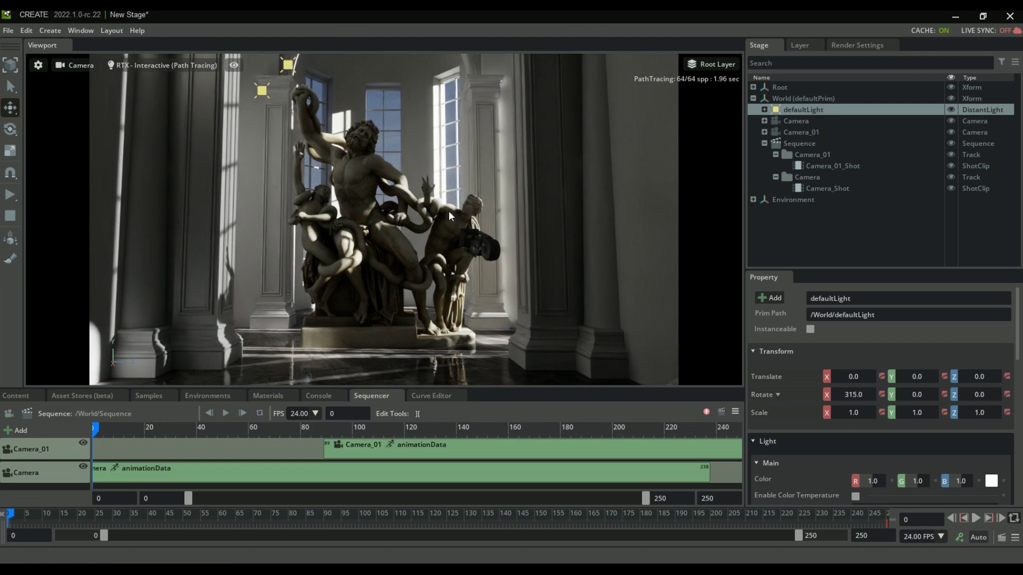
{"action": "left_click_drag", "start_coordinate": [66, 515], "coordinate": [847, 554]}
{"action": "left_click_drag", "start_coordinate": [144, 536], "coordinate": [5, 533]}
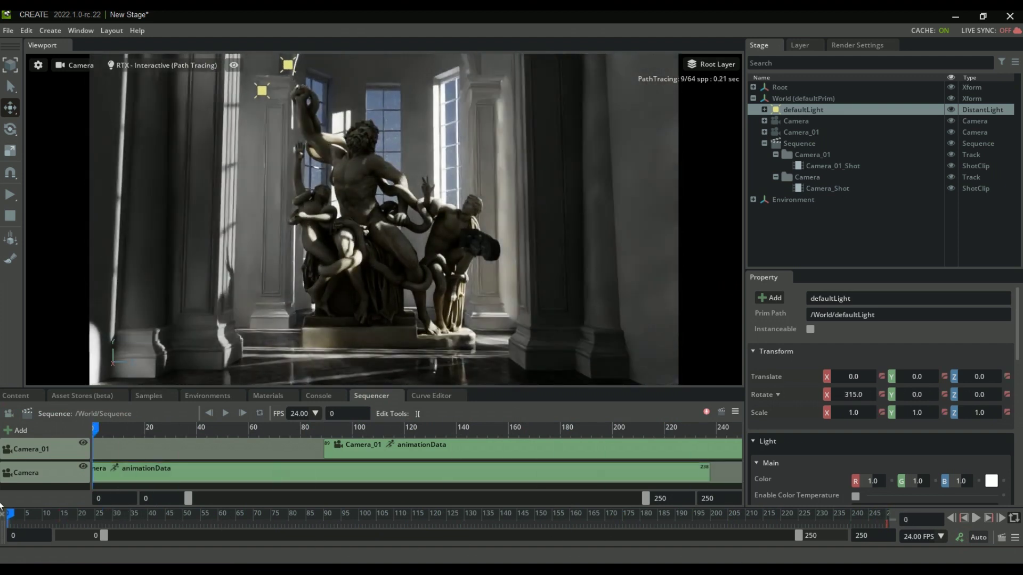
Step: In Perspective view, select all of defaultLight's keys in the Curve Editor and scrub to frame 250 to check the light's movement
{"action": "left_click", "coordinate": [86, 67]}
{"action": "left_click", "coordinate": [115, 93]}
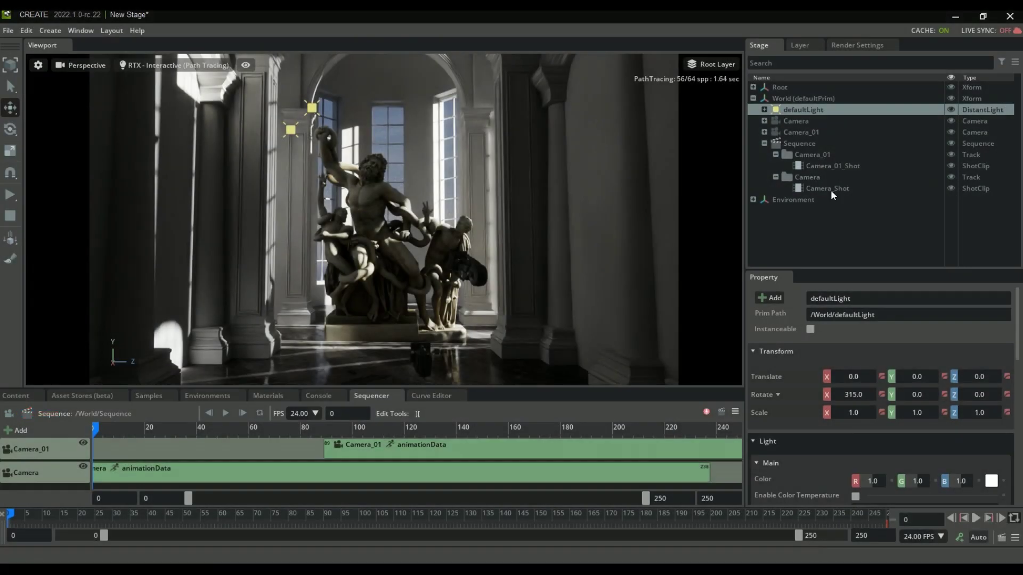
{"action": "left_click", "coordinate": [432, 400]}
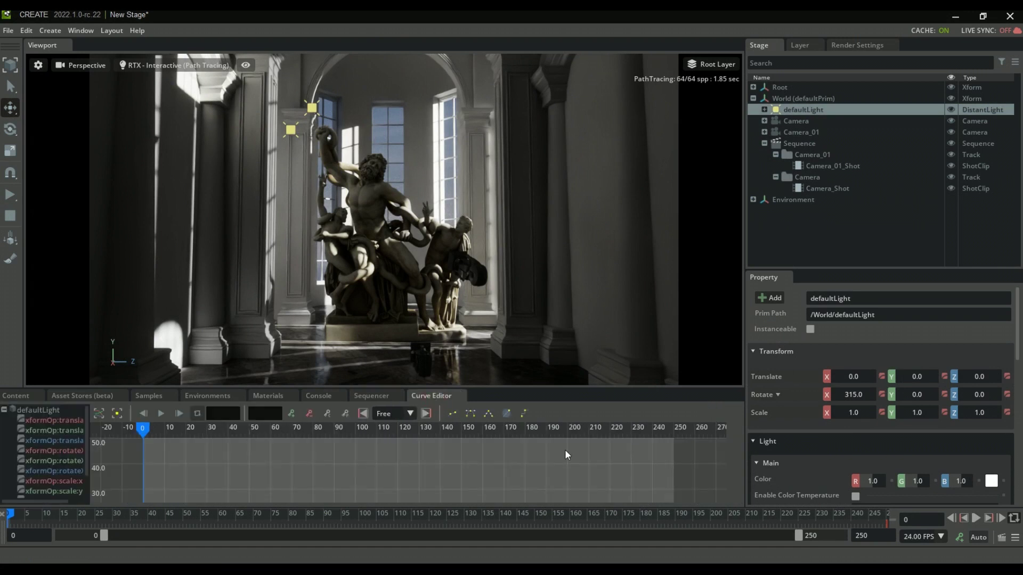
{"action": "left_click_drag", "start_coordinate": [638, 388], "coordinate": [637, 245]}
{"action": "left_click_drag", "start_coordinate": [683, 326], "coordinate": [194, 461]}
{"action": "left_click_drag", "start_coordinate": [274, 246], "coordinate": [274, 498]}
{"action": "left_click_drag", "start_coordinate": [40, 519], "coordinate": [884, 520]}
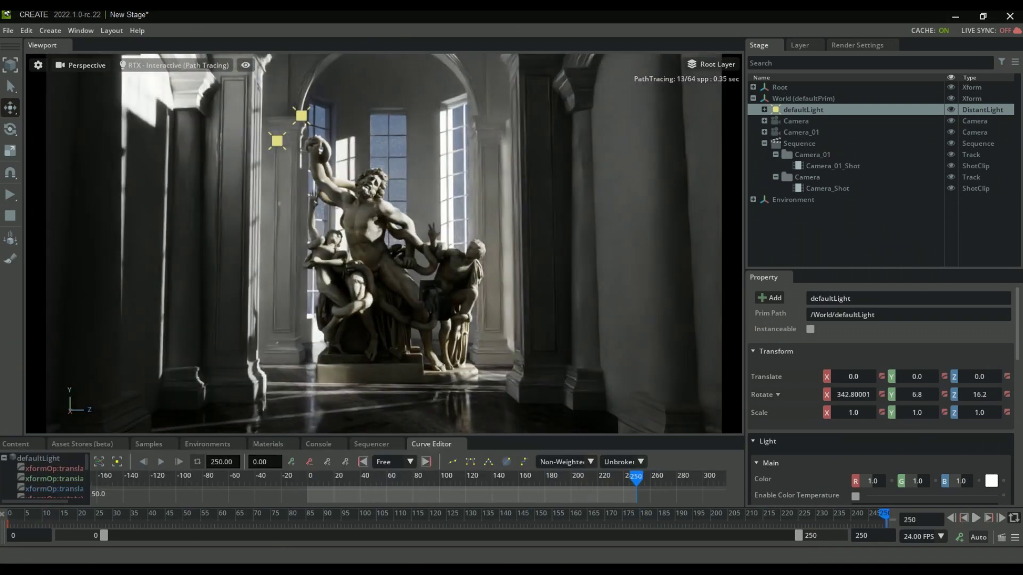
Step: Show the Sequencer's camera cuts in the viewport and scrub the sequence through to frame 310 to review the lit shots
{"action": "left_click", "coordinate": [367, 445]}
{"action": "left_click", "coordinate": [9, 462]}
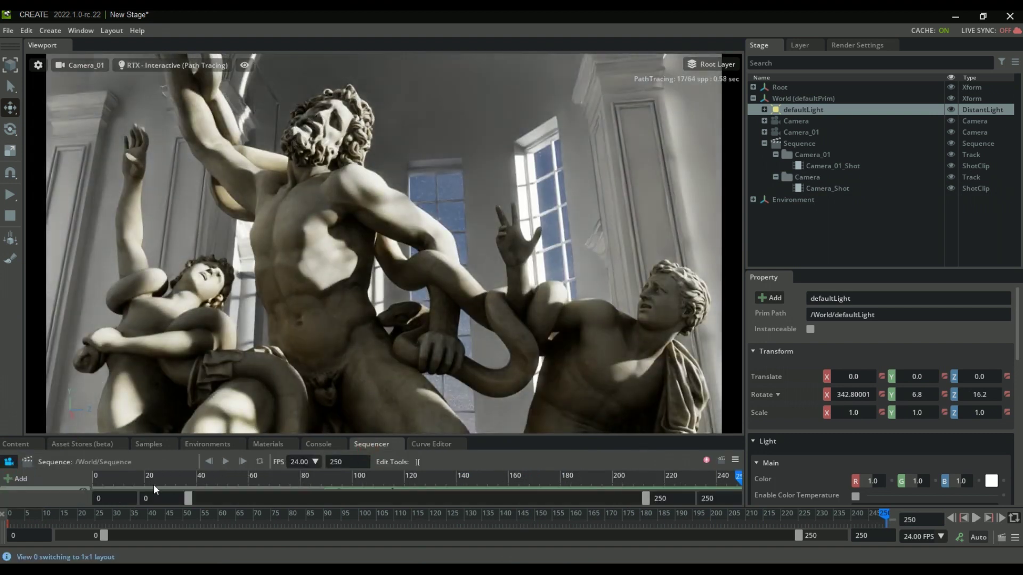
{"action": "left_click_drag", "start_coordinate": [105, 477], "coordinate": [900, 527]}
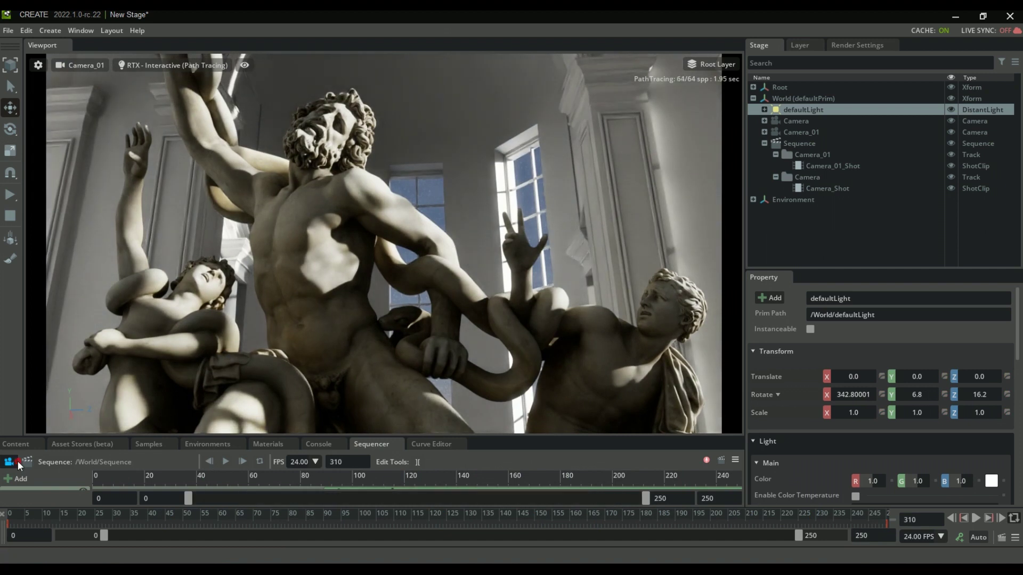
Step: Return the viewport to Perspective, move in closer to the statue from a low angle and create Camera_02 from that view
{"action": "left_click", "coordinate": [83, 65]}
{"action": "left_click", "coordinate": [103, 95]}
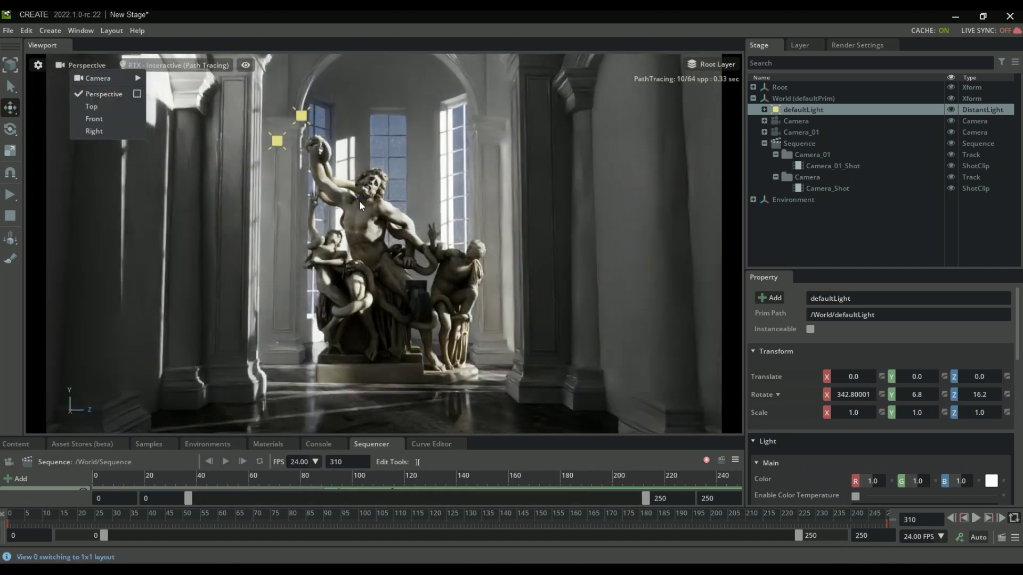
{"action": "key", "text": "w"}
{"action": "right_click_drag", "start_coordinate": [371, 215], "coordinate": [382, 176]}
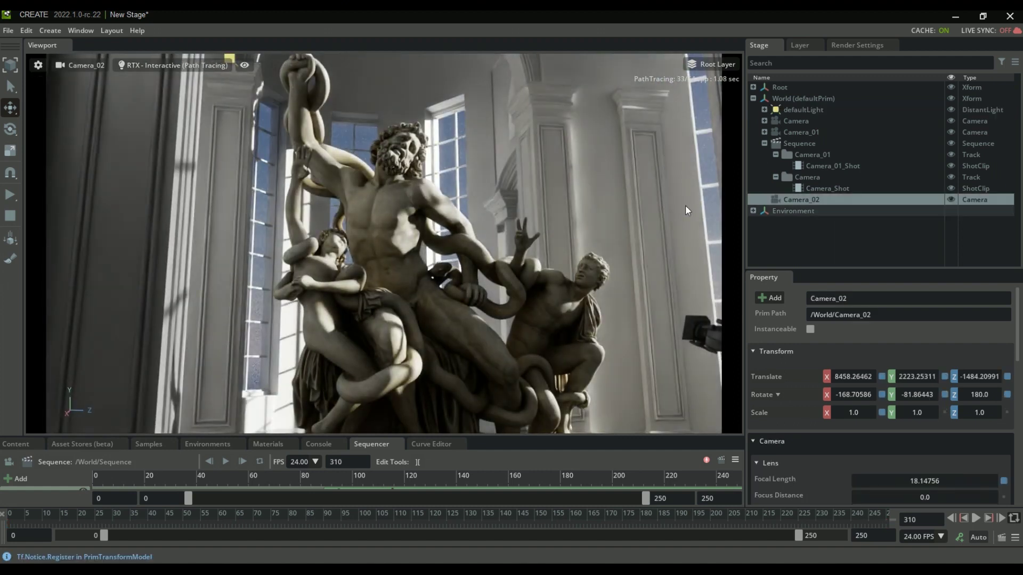
Step: Give Camera_02 depth of field with a focal length of 85, an fStop of 0.2 and a focus distance of 5000
{"action": "scroll", "coordinate": [879, 477], "scroll_direction": "down", "scroll_amount": 5}
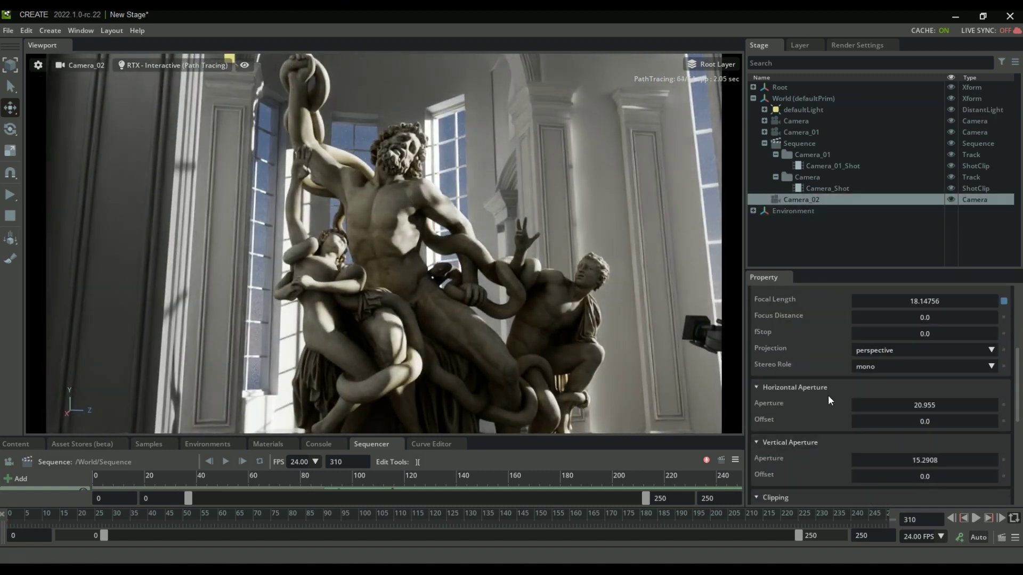
{"action": "left_click_drag", "start_coordinate": [920, 320], "coordinate": [941, 319]}
{"action": "left_click_drag", "start_coordinate": [924, 335], "coordinate": [959, 318]}
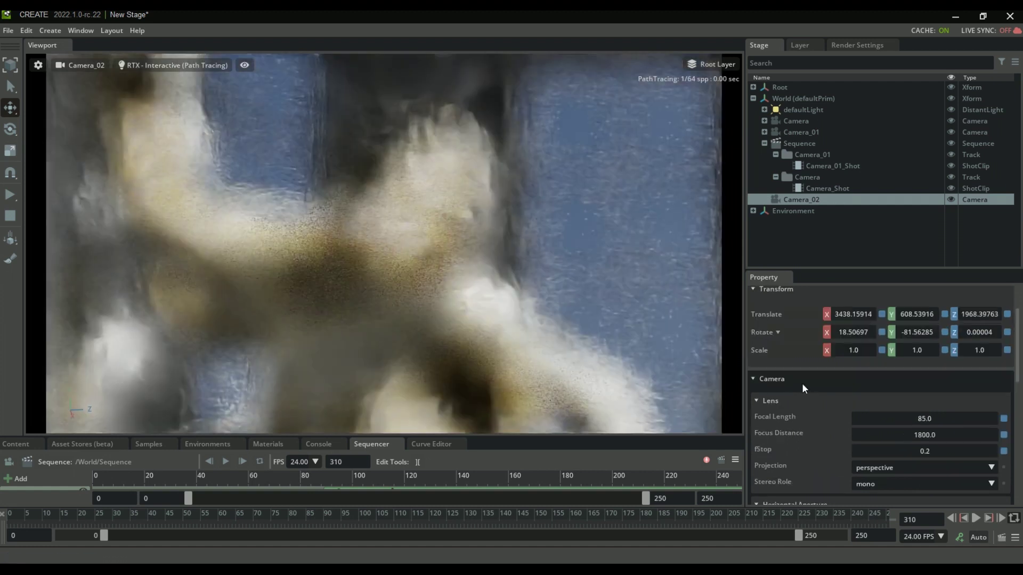
{"action": "double_click", "coordinate": [944, 429]}
{"action": "type", "text": "5000"}
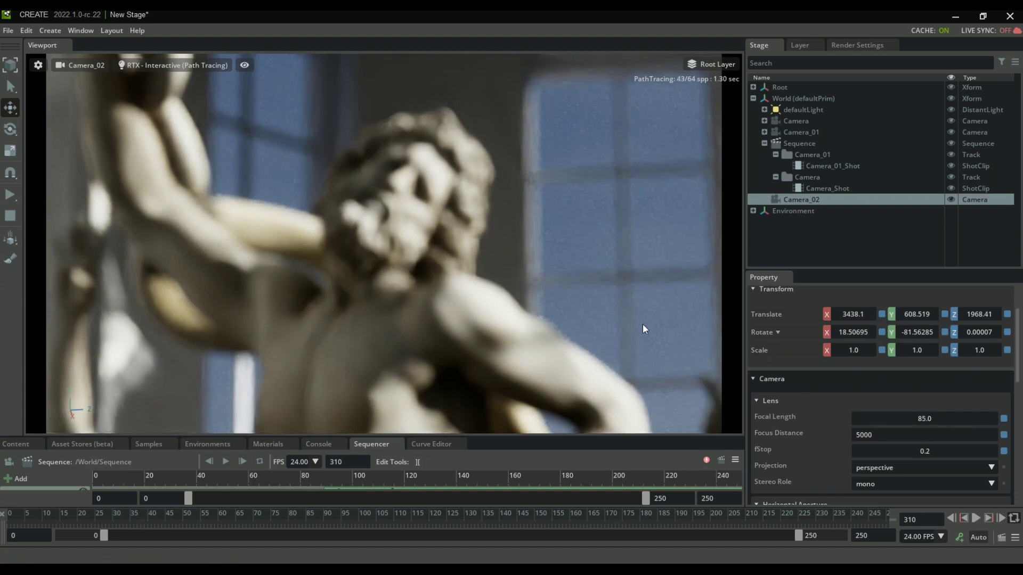
{"action": "key", "text": "Return"}
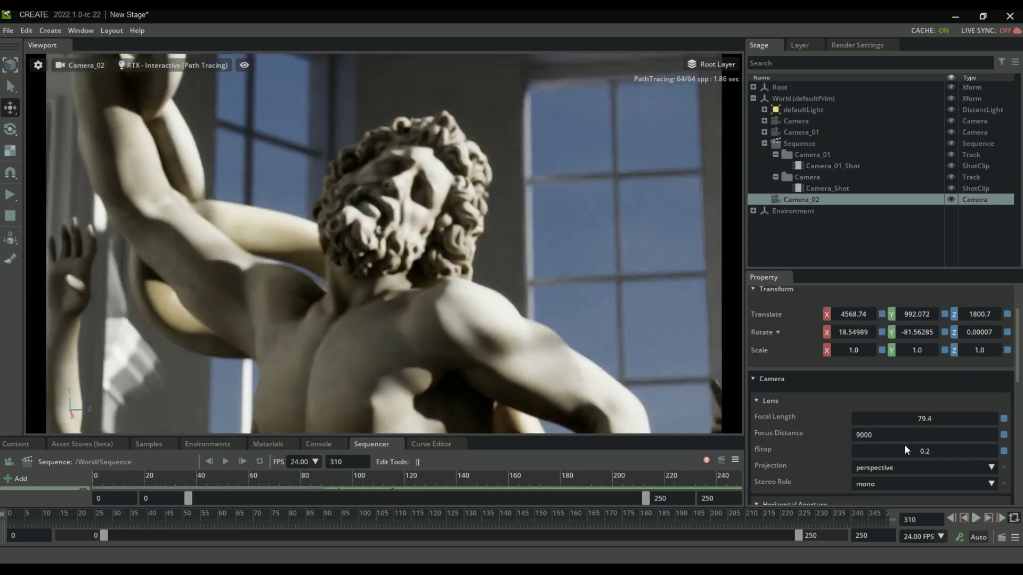
Step: Set Camera_02's focus distance to 10500 and focal length to 79.4, and reframe it on the bearded man's head
{"action": "double_click", "coordinate": [855, 435]}
{"action": "type", "text": "105"}
{"action": "type", "text": "00"}
{"action": "key", "text": "Return"}
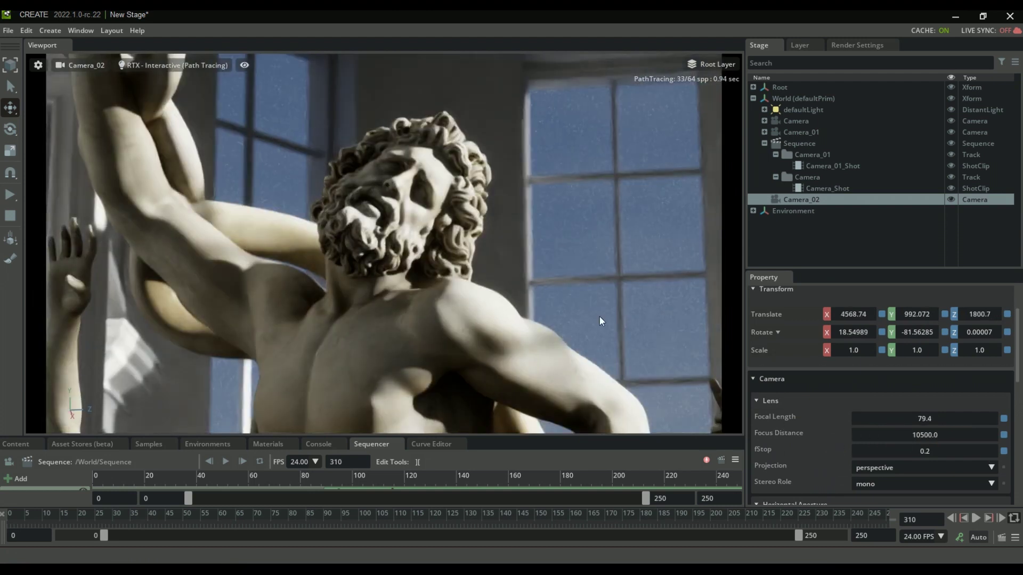
{"action": "key", "text": "q"}
{"action": "right_click_drag", "start_coordinate": [515, 284], "coordinate": [517, 327]}
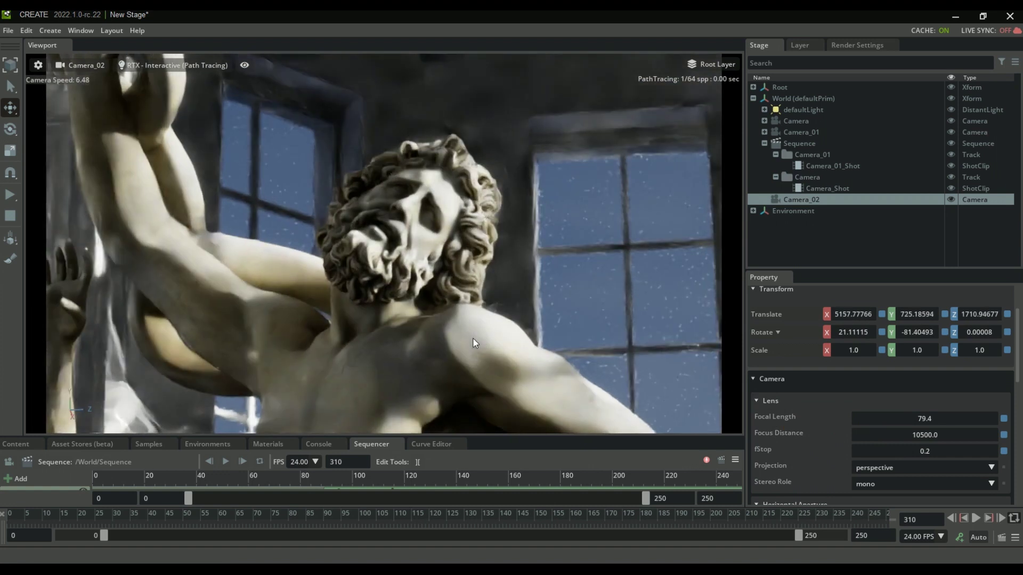
{"action": "right_click_drag", "start_coordinate": [472, 338], "coordinate": [471, 343]}
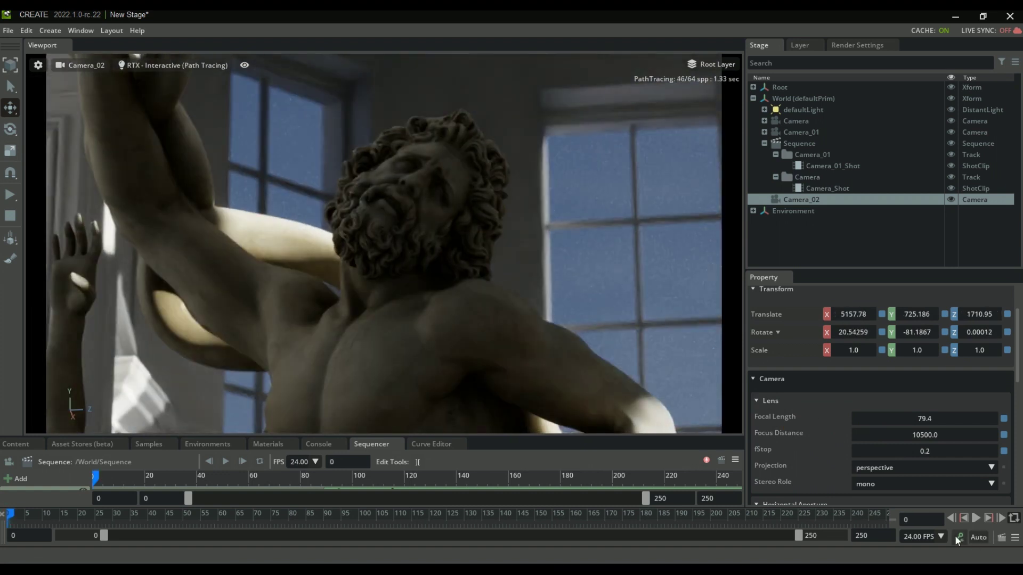
Step: Animate Camera_02 with a sideways move past the head, keyframing its start at frame 0 and its end at frame 250
{"action": "left_click", "coordinate": [954, 536]}
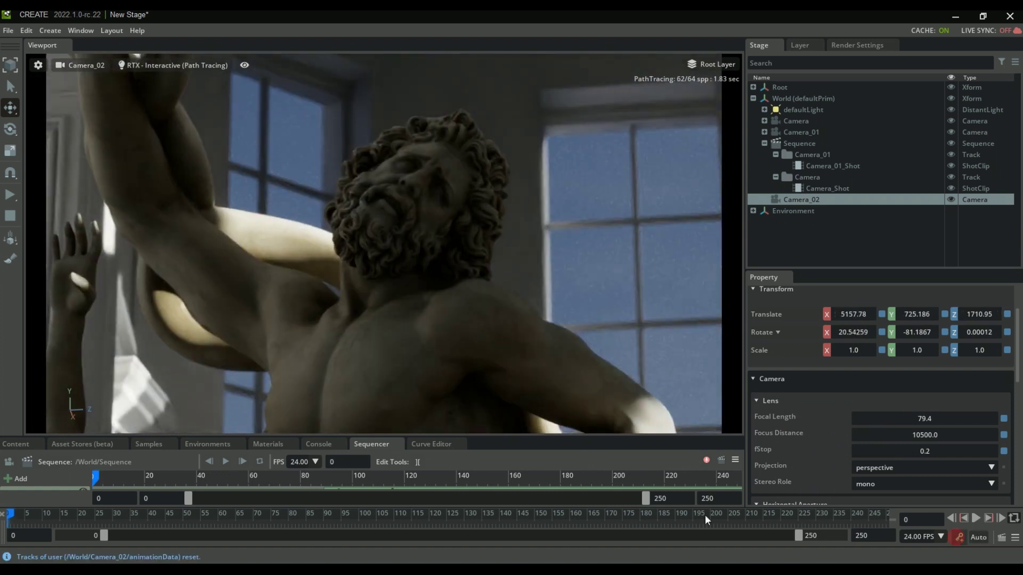
{"action": "key", "text": "End"}
{"action": "right_click_drag", "start_coordinate": [456, 311], "coordinate": [472, 312]}
{"action": "key", "text": "a"}
{"action": "key", "text": "a"}
{"action": "mouse_move", "coordinate": [883, 515]}
{"action": "left_mouse_down"}
{"action": "mouse_move", "coordinate": [363, 501]}
{"action": "mouse_move", "coordinate": [1, 513]}
{"action": "mouse_move", "coordinate": [885, 515]}
{"action": "left_mouse_up"}
{"action": "key", "text": "a"}
{"action": "right_click_drag", "start_coordinate": [363, 258], "coordinate": [391, 258]}
{"action": "left_click", "coordinate": [960, 535]}
{"action": "left_click_drag", "start_coordinate": [852, 515], "coordinate": [7, 479]}
Step: Select all of Camera_02's keys in the enlarged Curve Editor and change their tangents to linear
{"action": "left_click", "coordinate": [426, 443]}
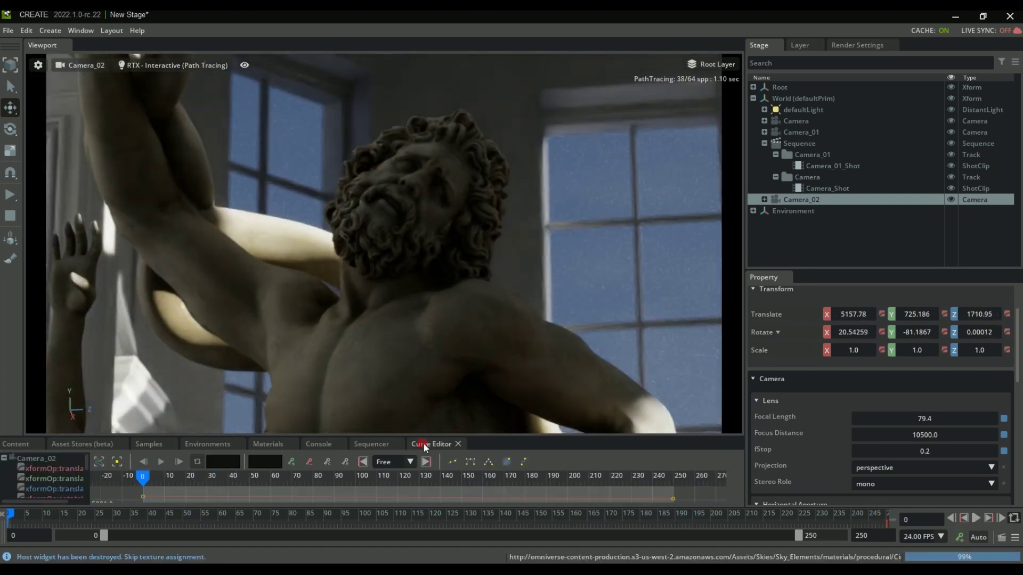
{"action": "left_click_drag", "start_coordinate": [645, 437], "coordinate": [645, 330]}
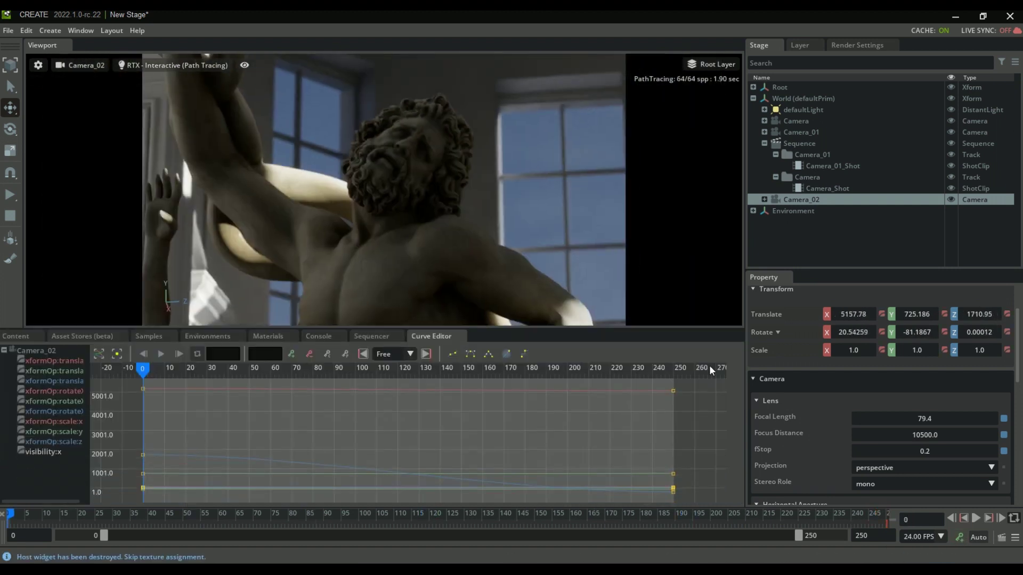
{"action": "left_click_drag", "start_coordinate": [707, 385], "coordinate": [92, 500]}
{"action": "left_click", "coordinate": [503, 356]}
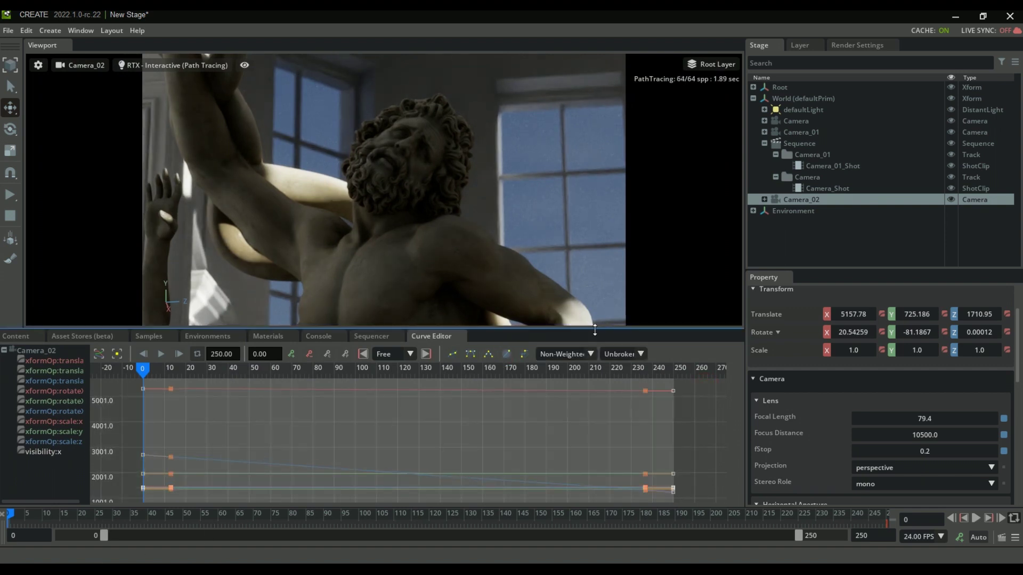
{"action": "left_click_drag", "start_coordinate": [588, 329], "coordinate": [532, 432]}
Step: Add Camera_02 to the enlarged Sequencer as a third shot starting at frame 144 and move its track up
{"action": "left_click", "coordinate": [400, 437]}
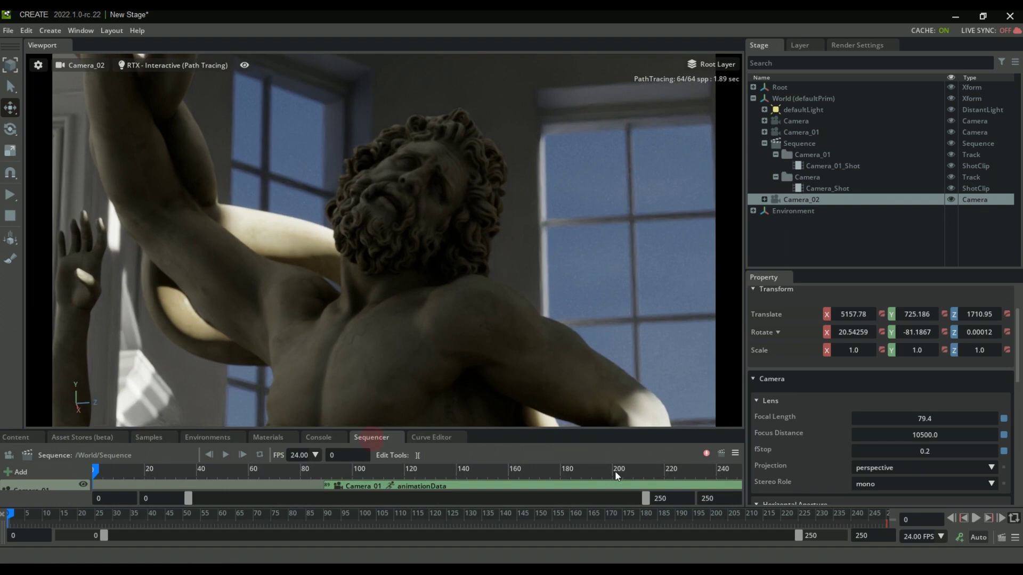
{"action": "left_click_drag", "start_coordinate": [237, 514], "coordinate": [9, 514]}
{"action": "left_click_drag", "start_coordinate": [492, 430], "coordinate": [493, 296]}
{"action": "left_click_drag", "start_coordinate": [831, 202], "coordinate": [467, 414]}
{"action": "right_click", "coordinate": [59, 409]}
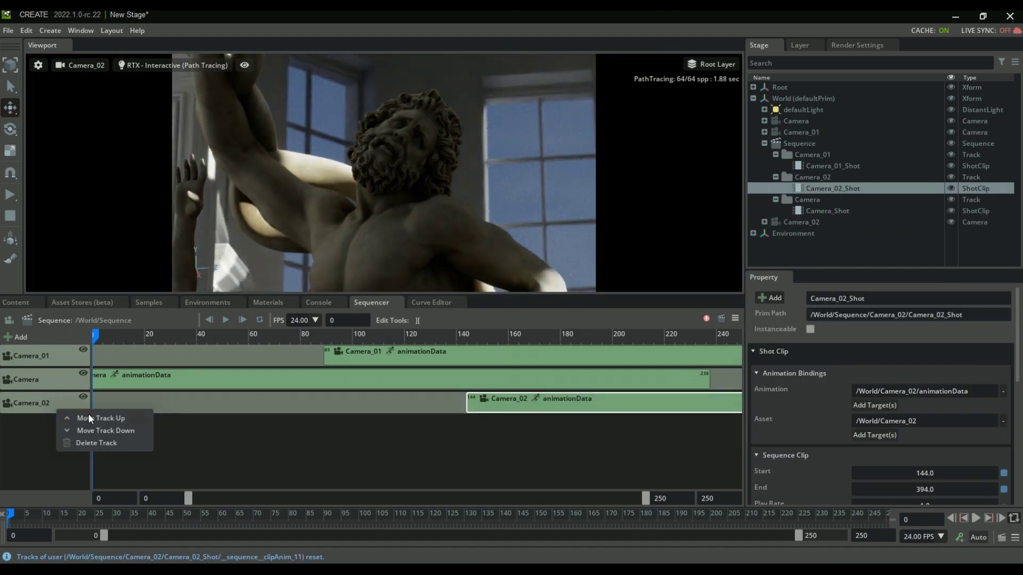
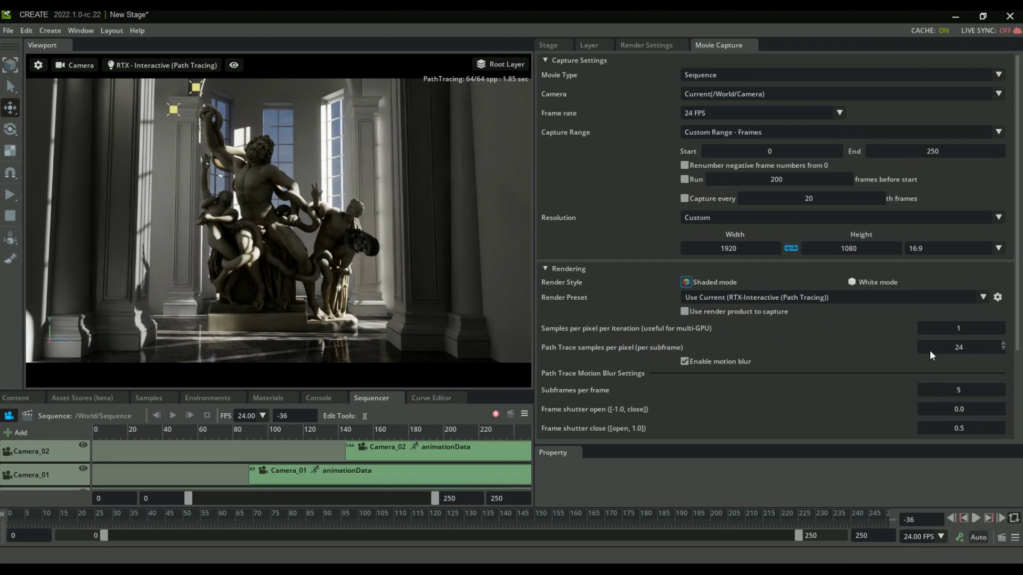
Step: Create an AOV setup for the stage and expand the new Render scope down to its render variables and RenderView product
{"action": "scroll", "coordinate": [906, 343], "scroll_direction": "down", "scroll_amount": 3}
{"action": "scroll", "coordinate": [802, 287], "scroll_direction": "down", "scroll_amount": 1}
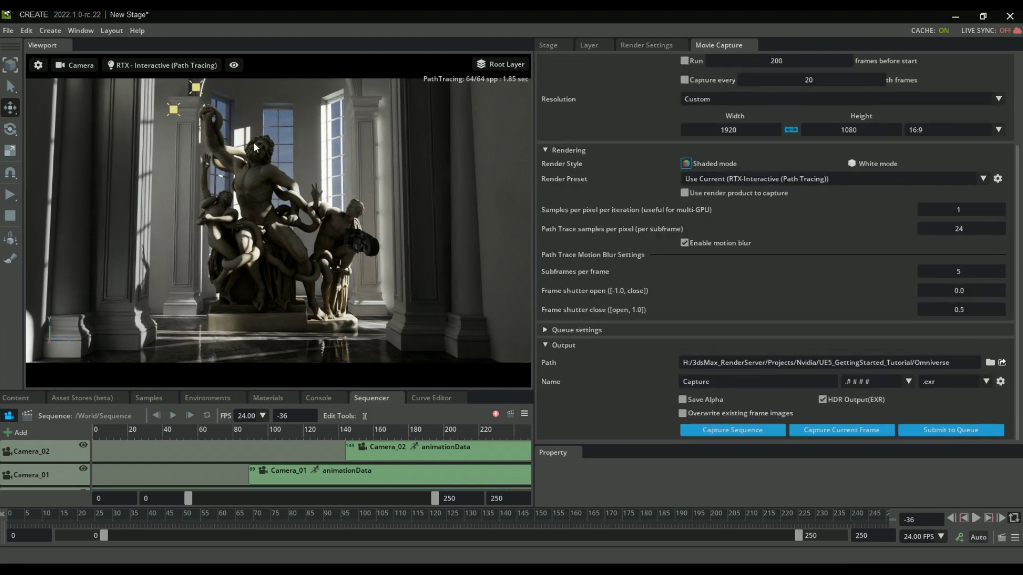
{"action": "left_click", "coordinate": [60, 30]}
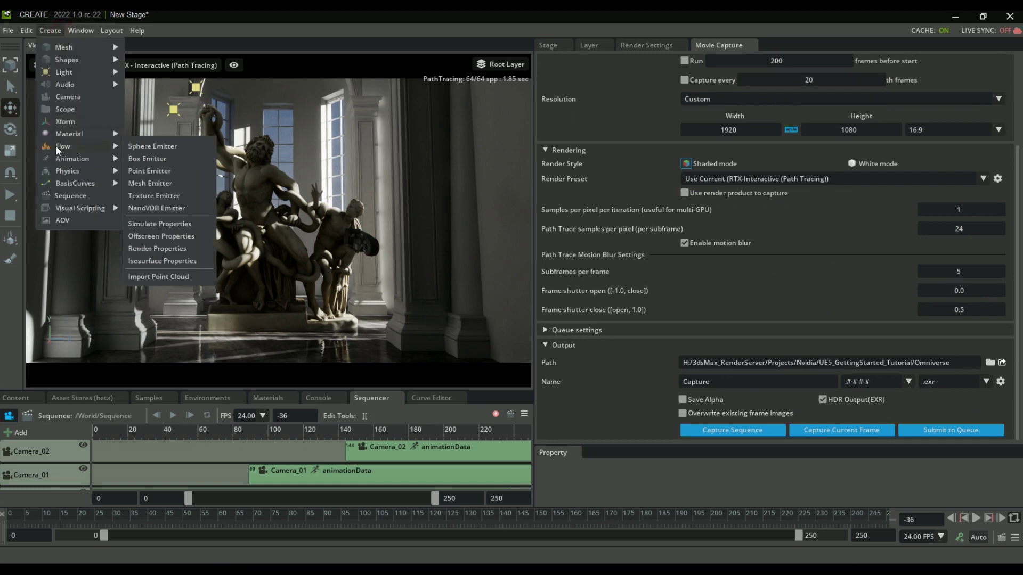
{"action": "left_click", "coordinate": [70, 248]}
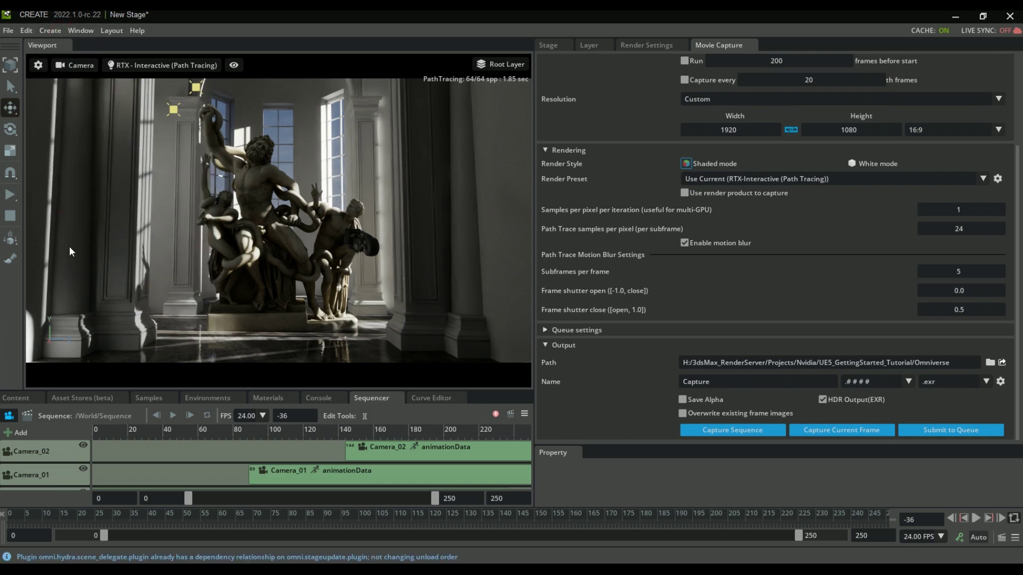
{"action": "left_click", "coordinate": [560, 44]}
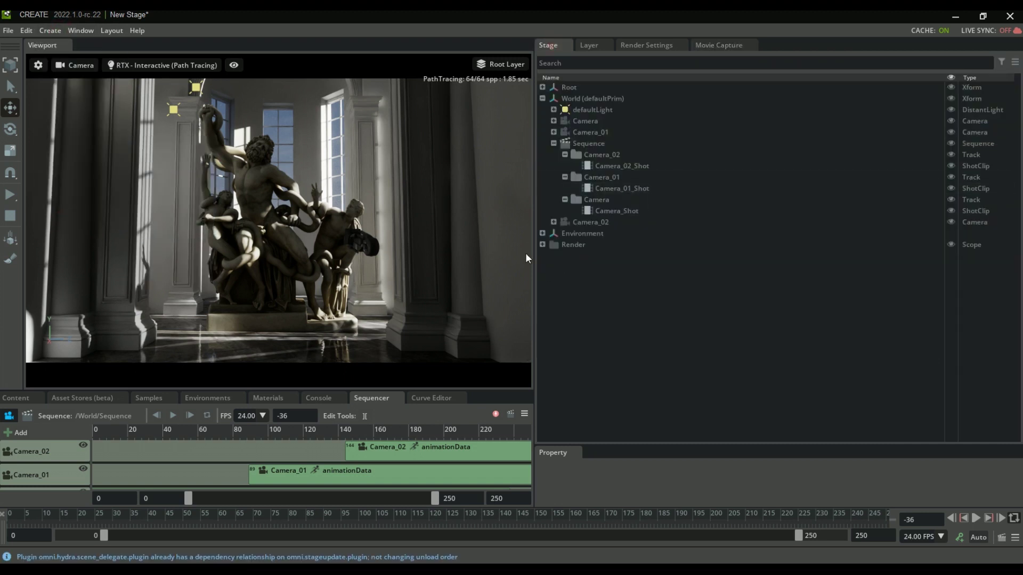
{"action": "left_click", "coordinate": [542, 244]}
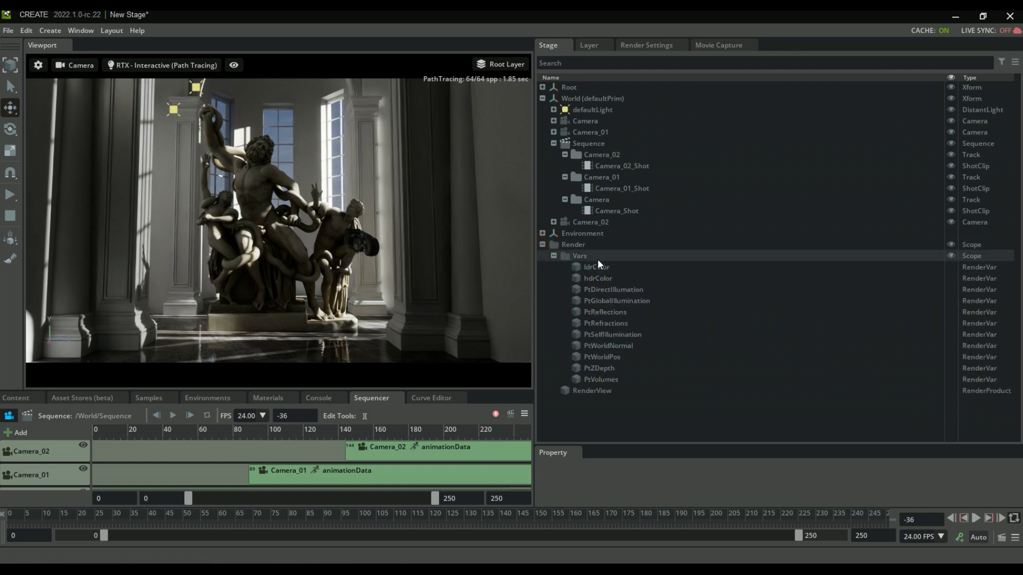
Step: Add Camera, Camera_01 and Camera_02 as the camera targets of the RenderView render product
{"action": "left_click", "coordinate": [591, 390]}
{"action": "left_click_drag", "start_coordinate": [697, 445], "coordinate": [671, 176]}
{"action": "left_click", "coordinate": [655, 313]}
{"action": "left_click", "coordinate": [449, 264]}
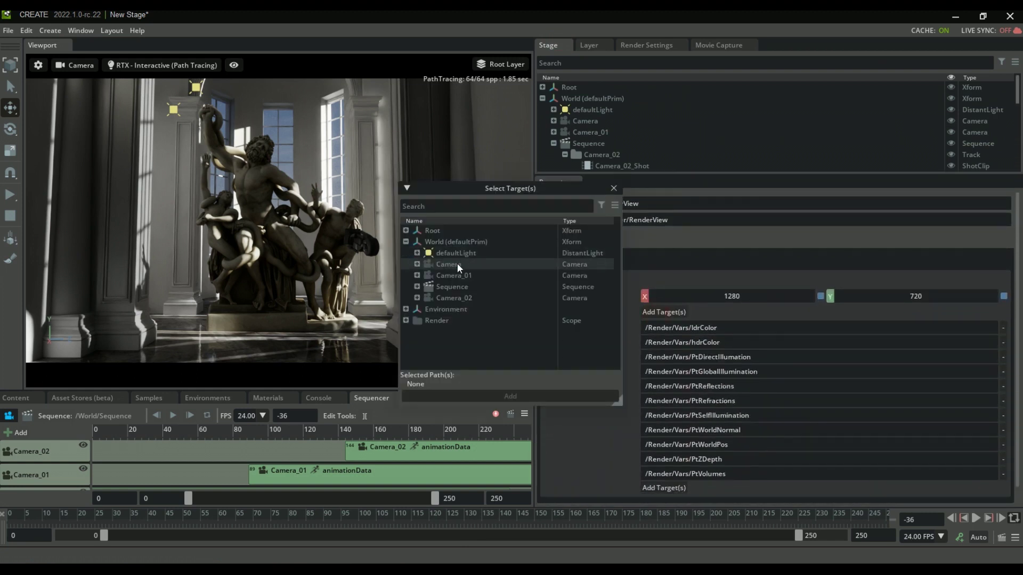
{"action": "left_click", "coordinate": [458, 275], "text": "ctrl"}
{"action": "left_click", "coordinate": [459, 299], "text": "ctrl"}
{"action": "left_click", "coordinate": [516, 398]}
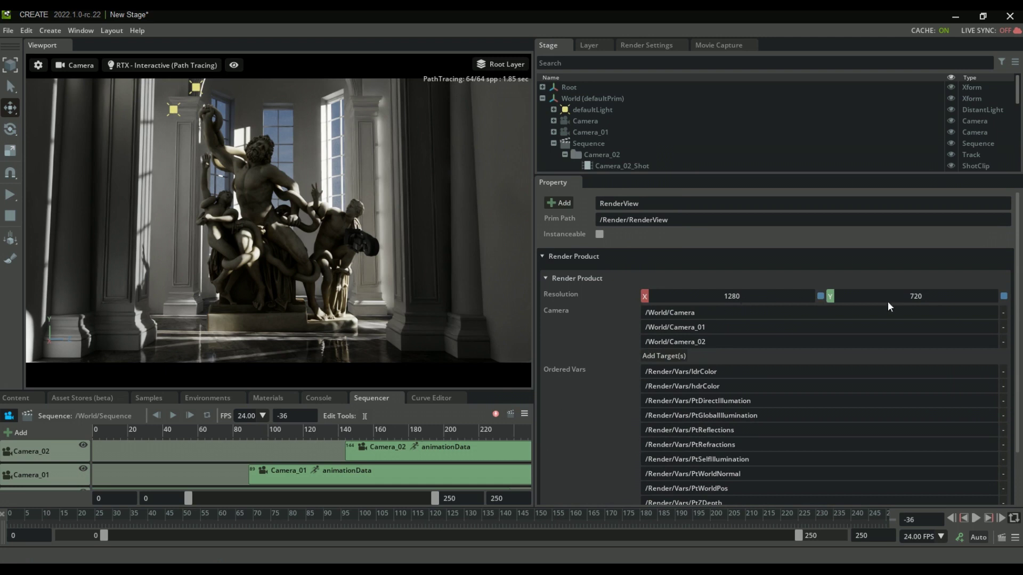
Step: Set RenderView's resolution to match the 1920 x 1080 capture size and enlarge the stage tree again
{"action": "double_click", "coordinate": [751, 298]}
{"action": "key", "text": "Tab"}
{"action": "type", "text": "1080"}
{"action": "key", "text": "Return"}
{"action": "left_click_drag", "start_coordinate": [767, 175], "coordinate": [771, 434]}
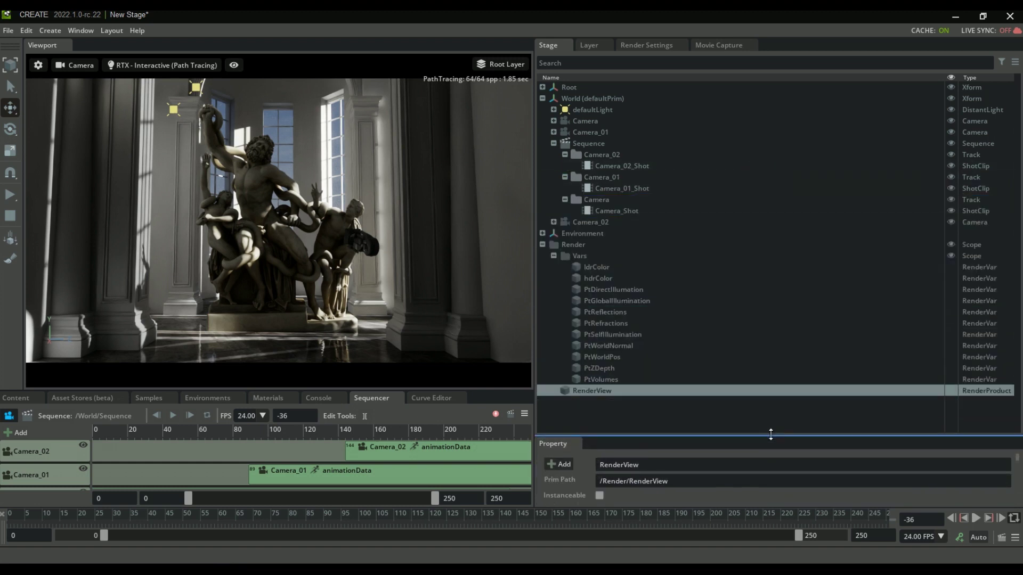
Step: Enable using a render product for the movie capture, with /Render/RenderProduct_Viewport as the render product
{"action": "left_click", "coordinate": [716, 43]}
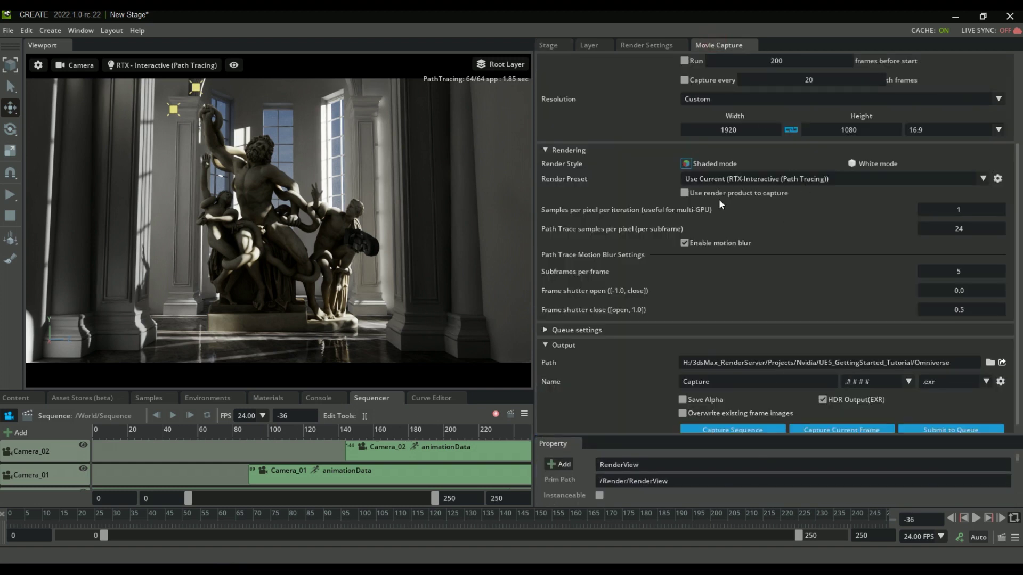
{"action": "left_click", "coordinate": [685, 193]}
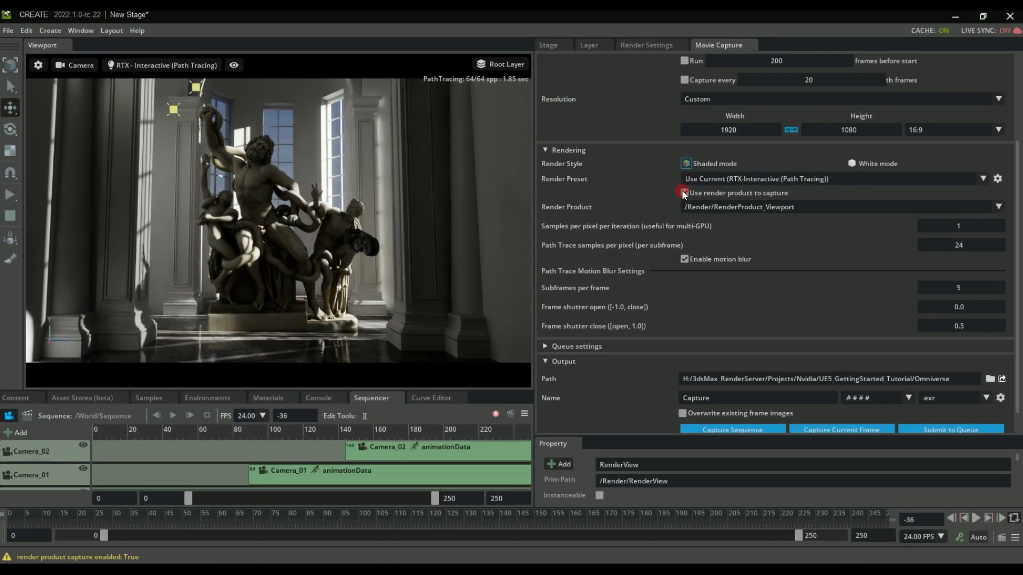
{"action": "left_click", "coordinate": [740, 209]}
{"action": "left_click", "coordinate": [735, 232]}
Step: Choose .exr as the capture's output format and start rendering the sequence
{"action": "scroll", "coordinate": [847, 290], "scroll_direction": "down", "scroll_amount": 1}
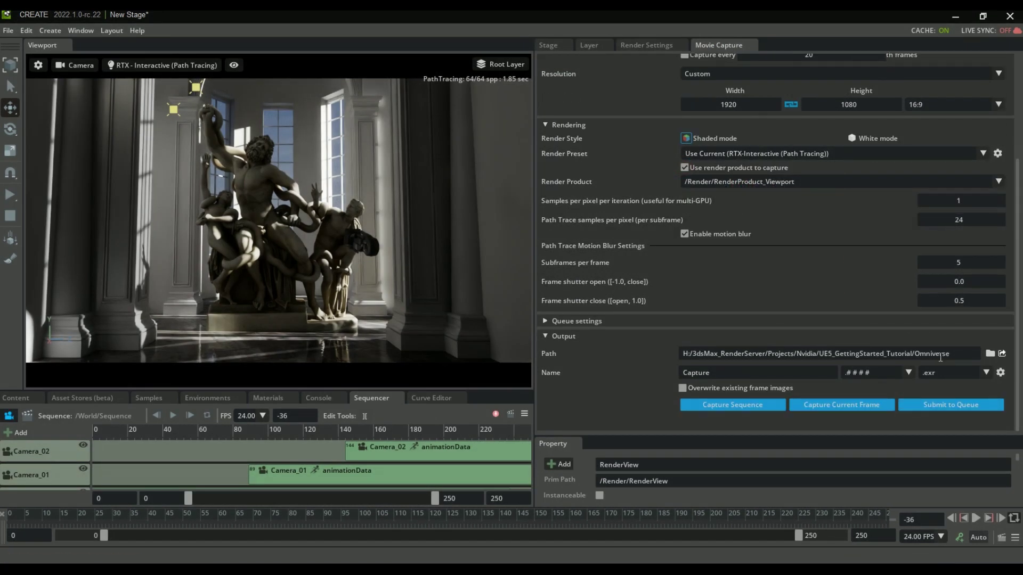
{"action": "left_click", "coordinate": [960, 373]}
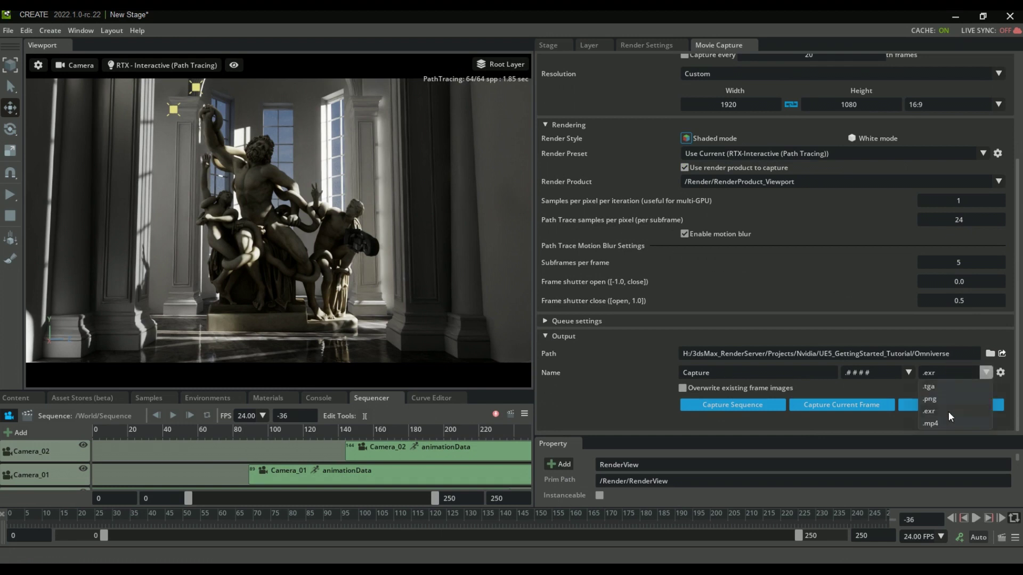
{"action": "left_click", "coordinate": [948, 414]}
{"action": "left_click", "coordinate": [724, 406]}
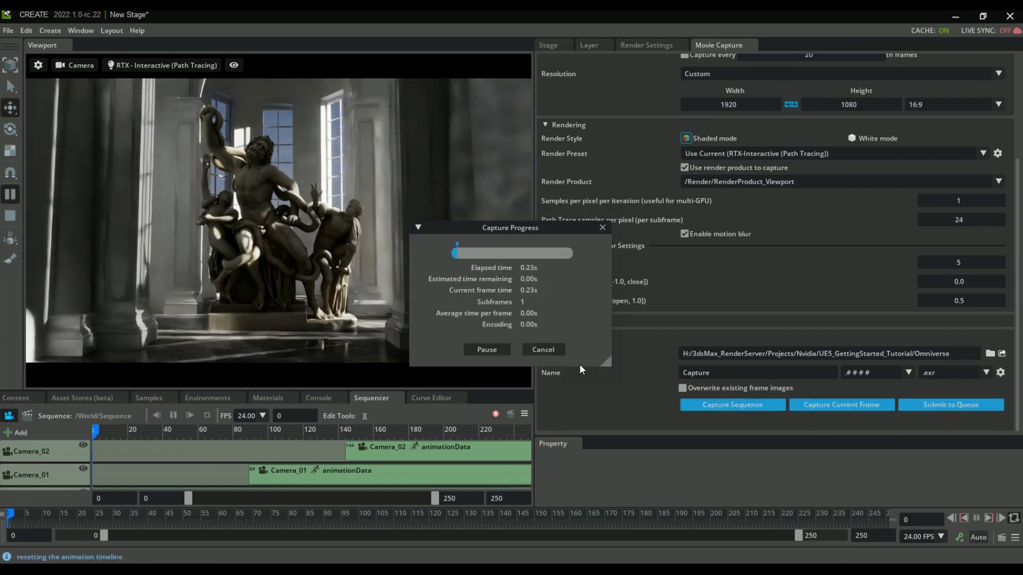